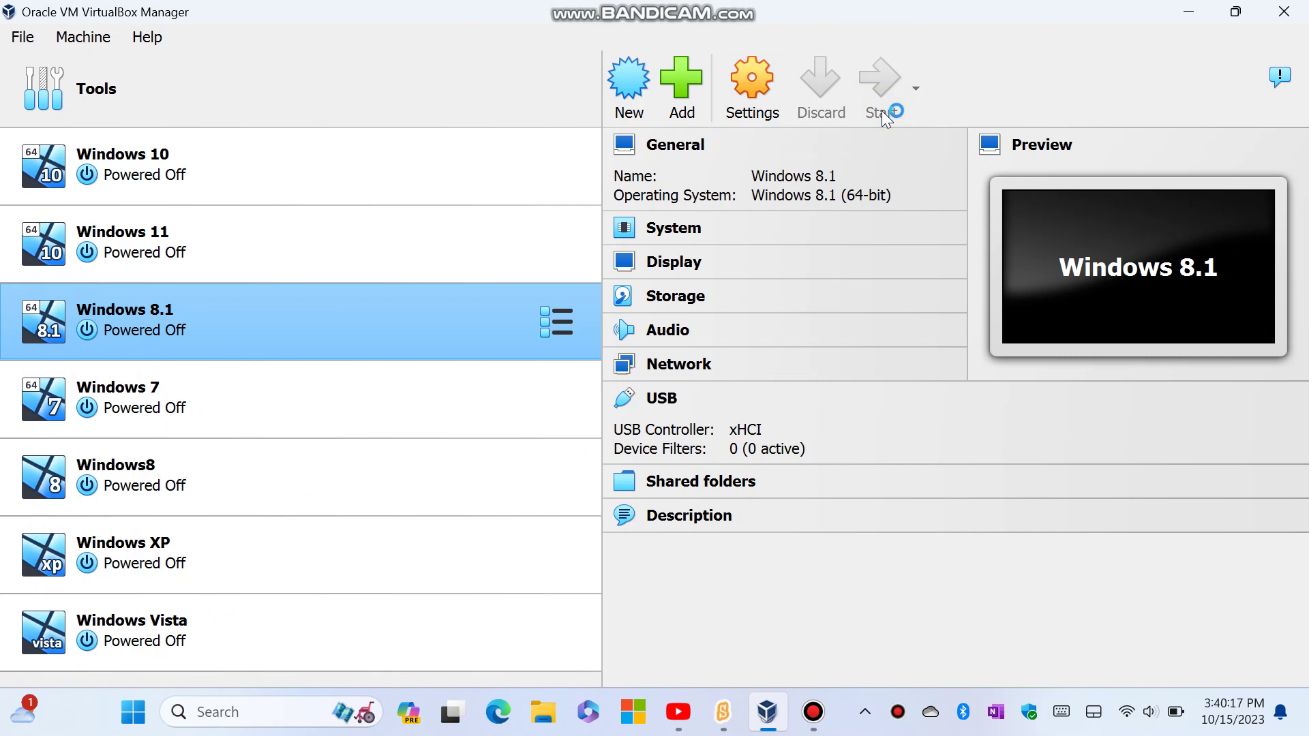
Start the Windows 8.1 virtual machine and open the full apps list from its Start screen.
click(884, 116)
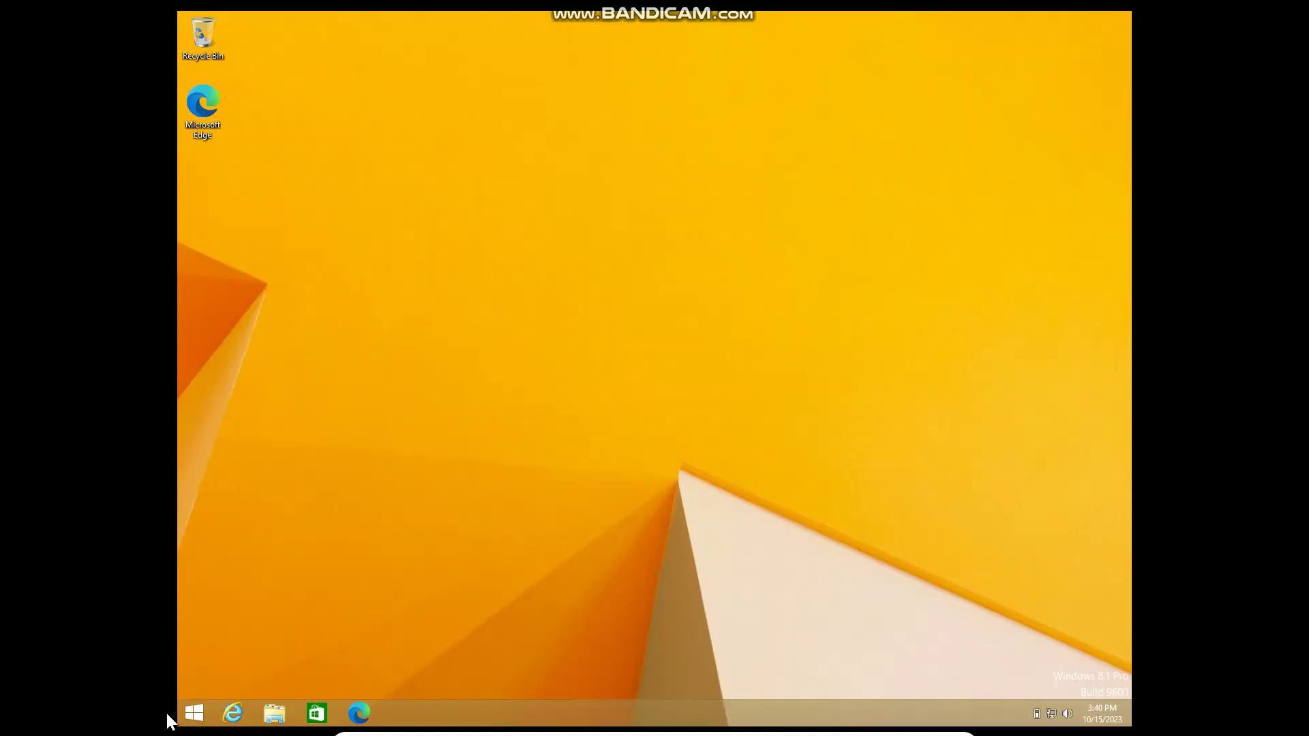
click(195, 716)
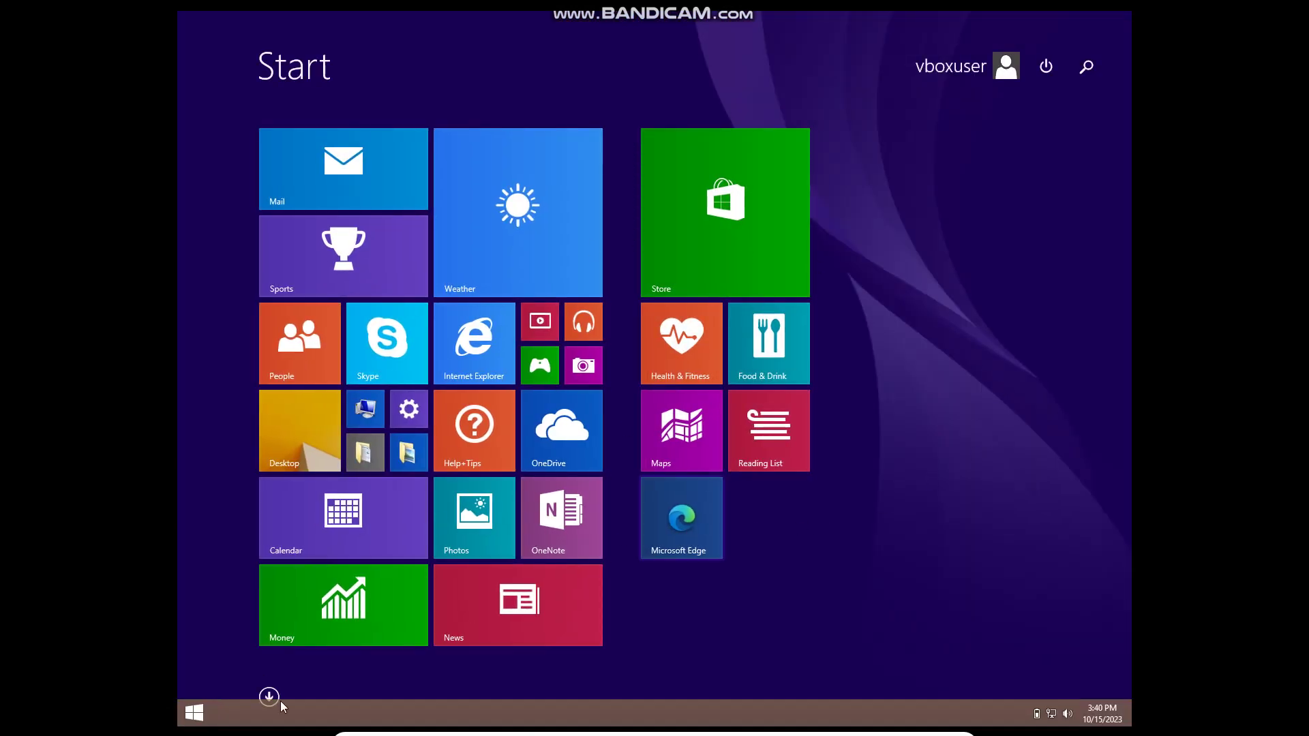
click(269, 697)
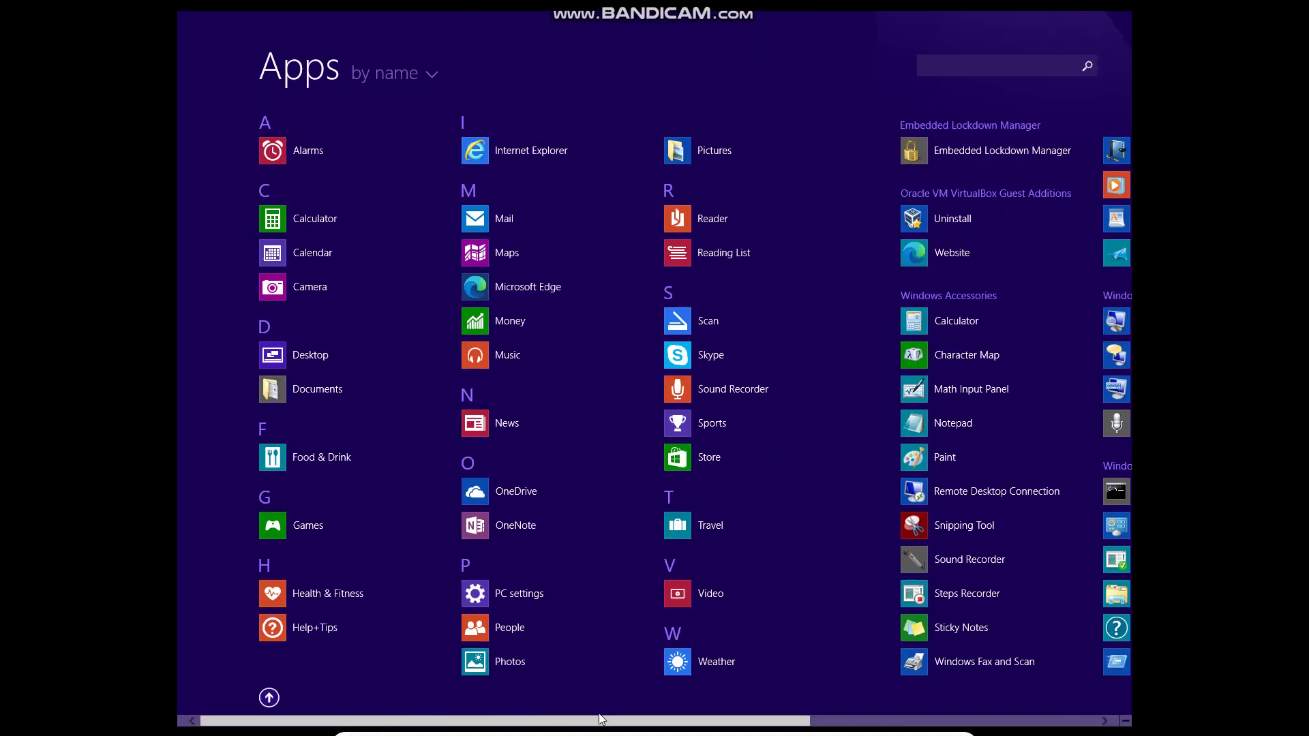
Look through the whole list of installed apps and return to the desktop.
scroll(659, 721, down, 2)
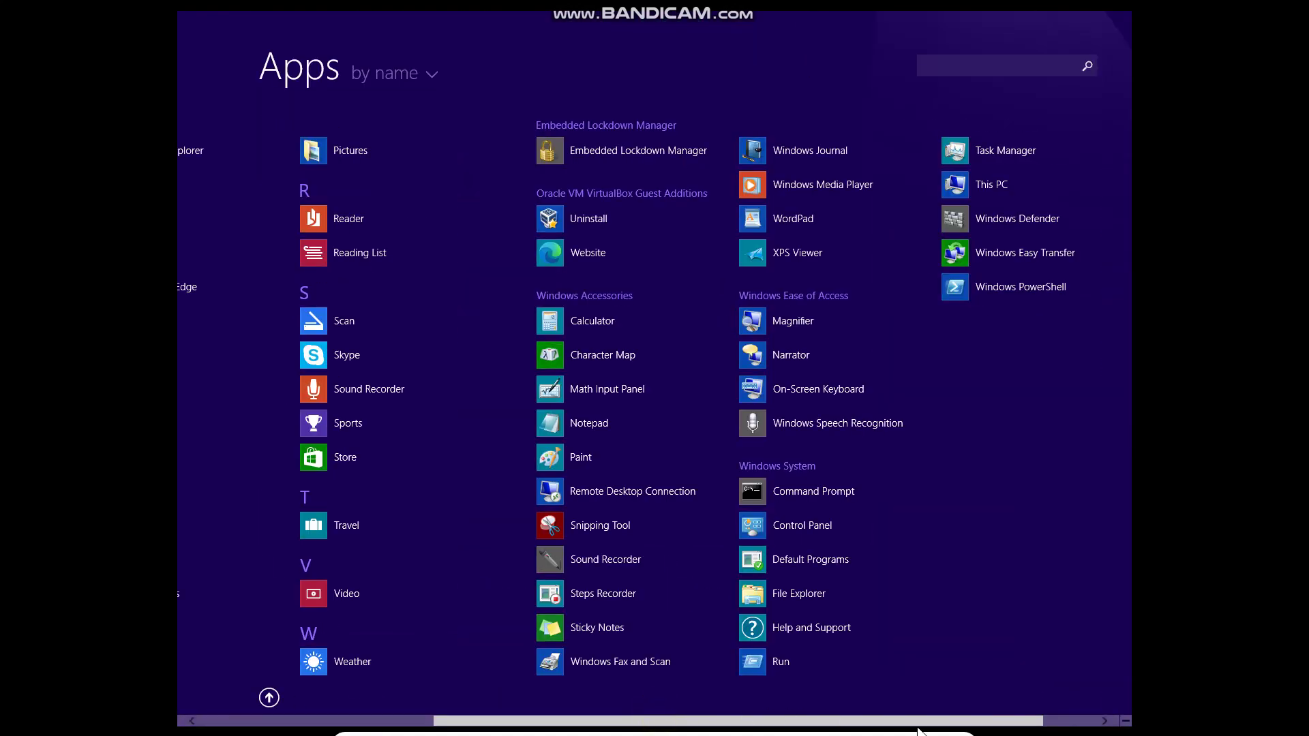
scroll(1078, 722, down, 1)
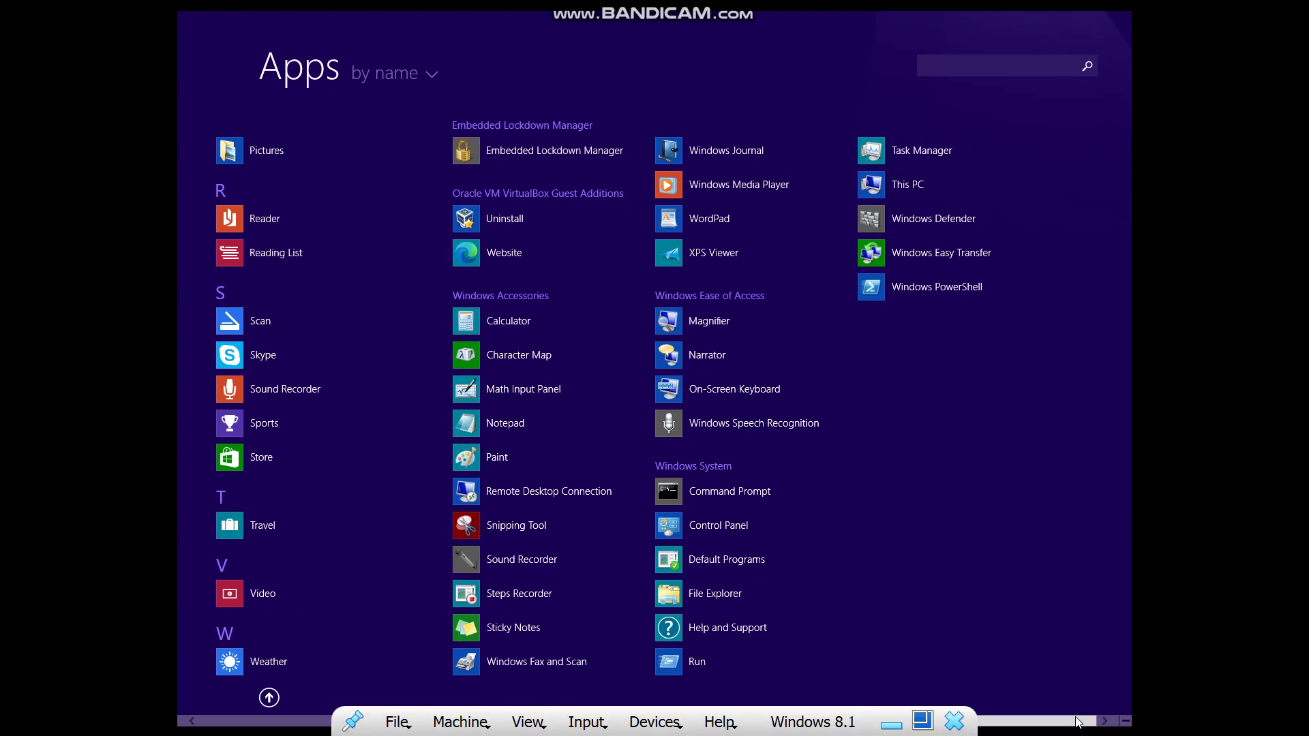
scroll(1078, 723, up, 3)
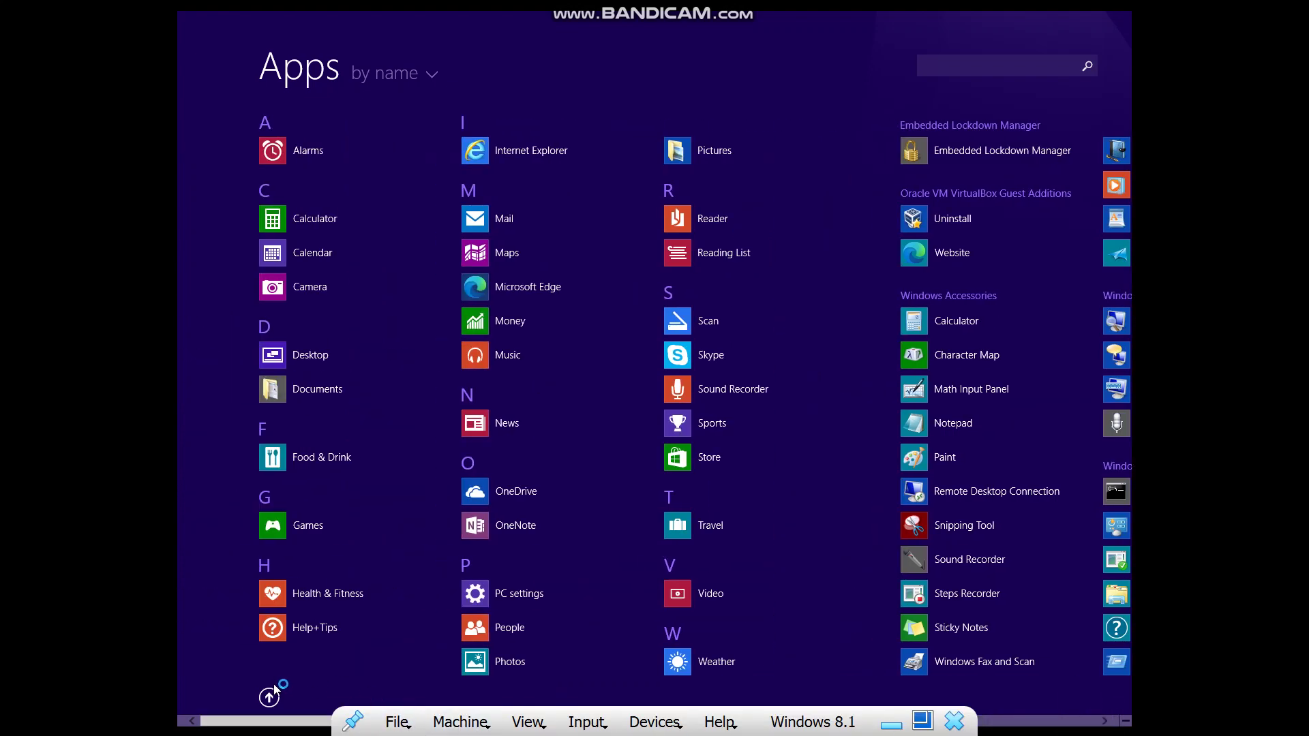
click(273, 692)
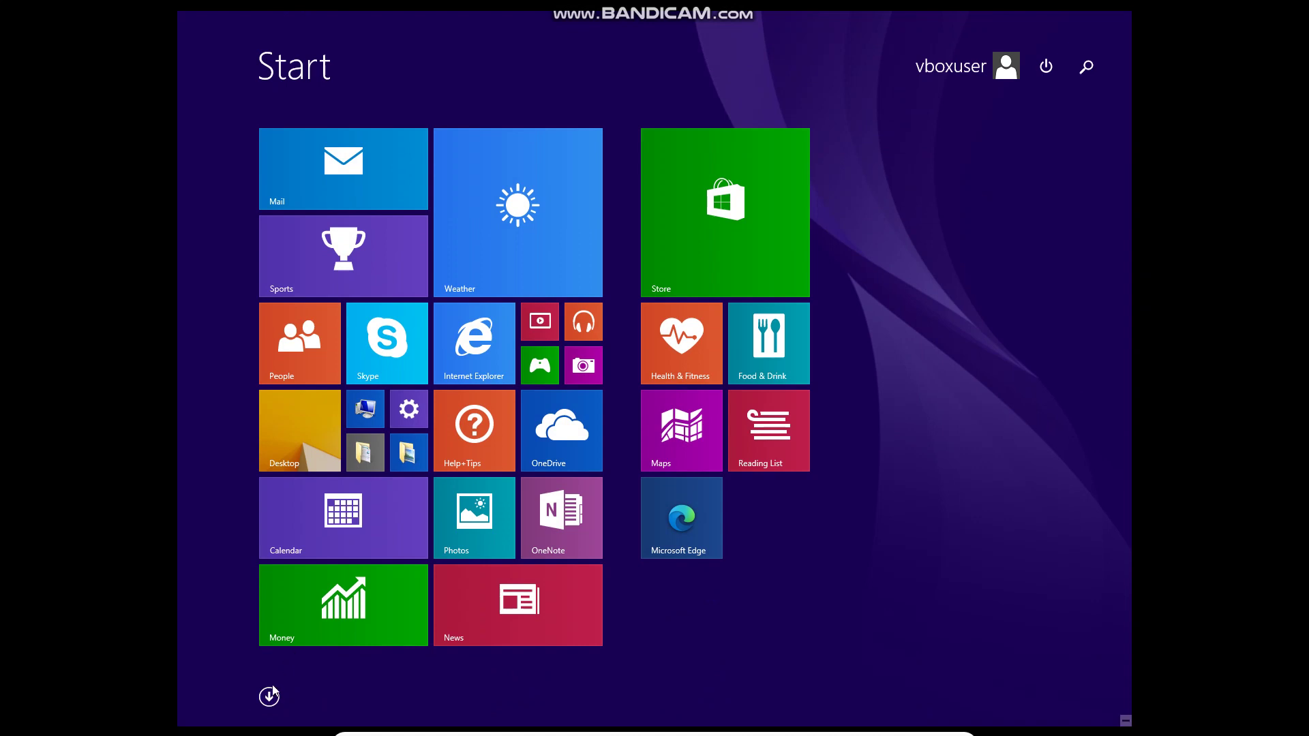
click(289, 425)
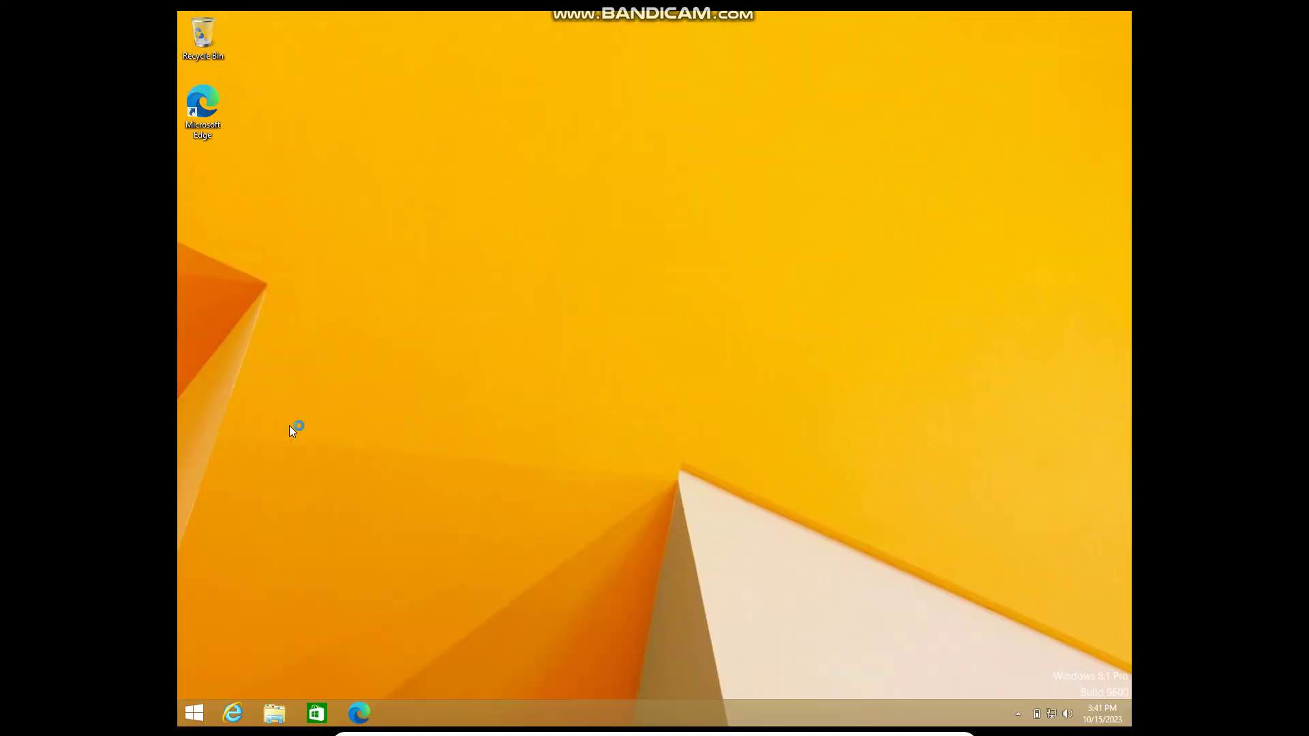
Launch Microsoft Edge, search the web for youtube.com and open the YouTube site from the results.
click(351, 717)
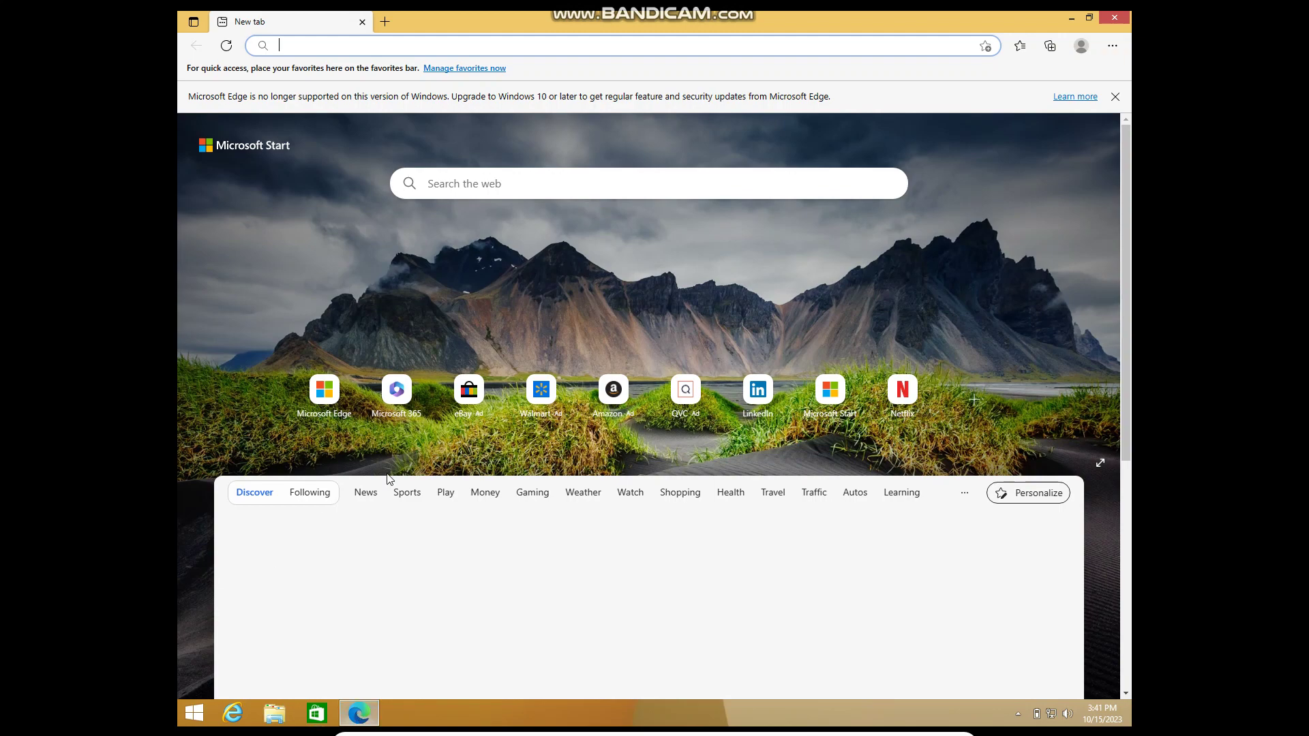
click(624, 190)
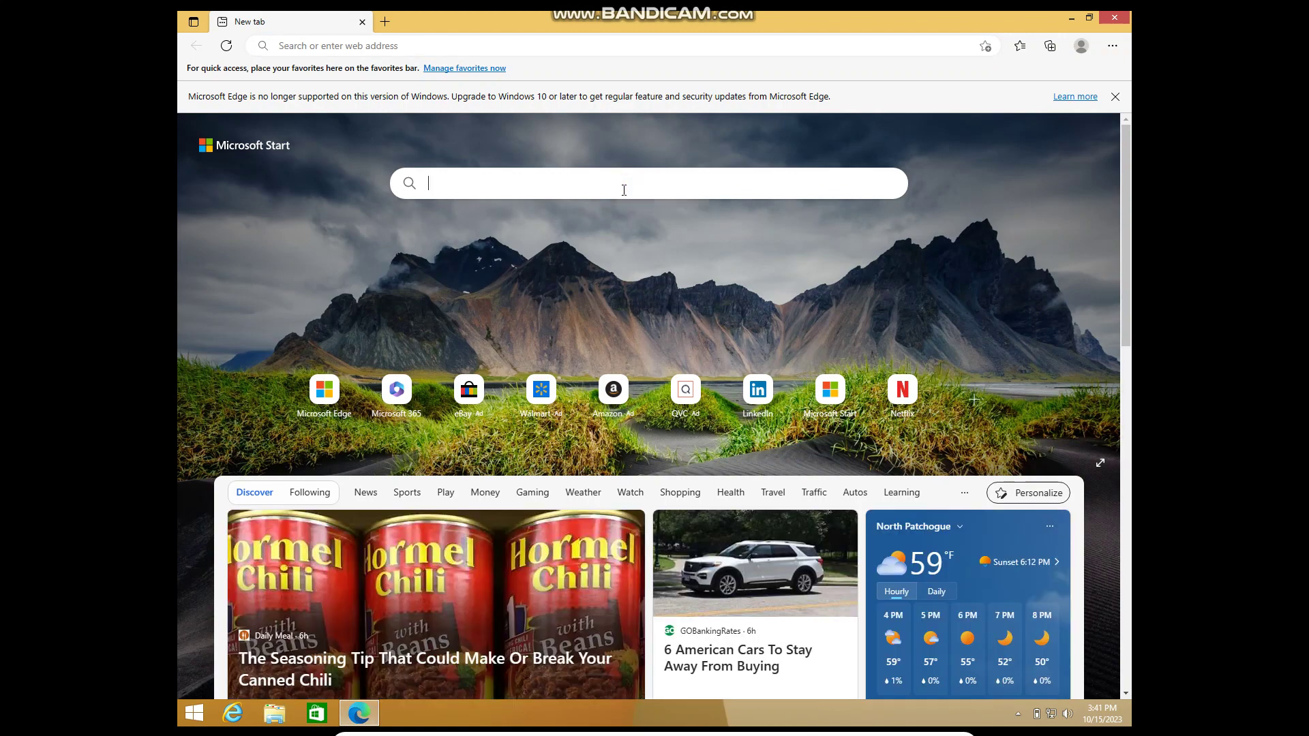
text(youtu)
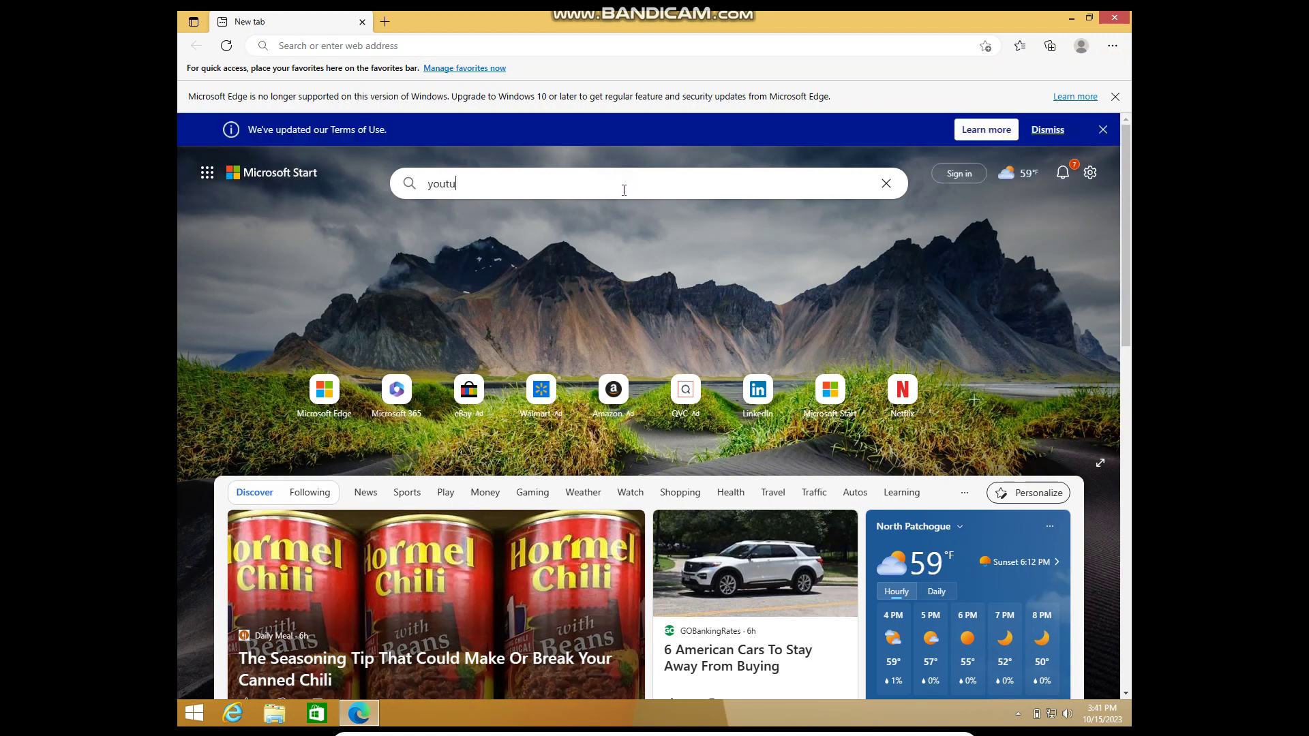
text(be.)
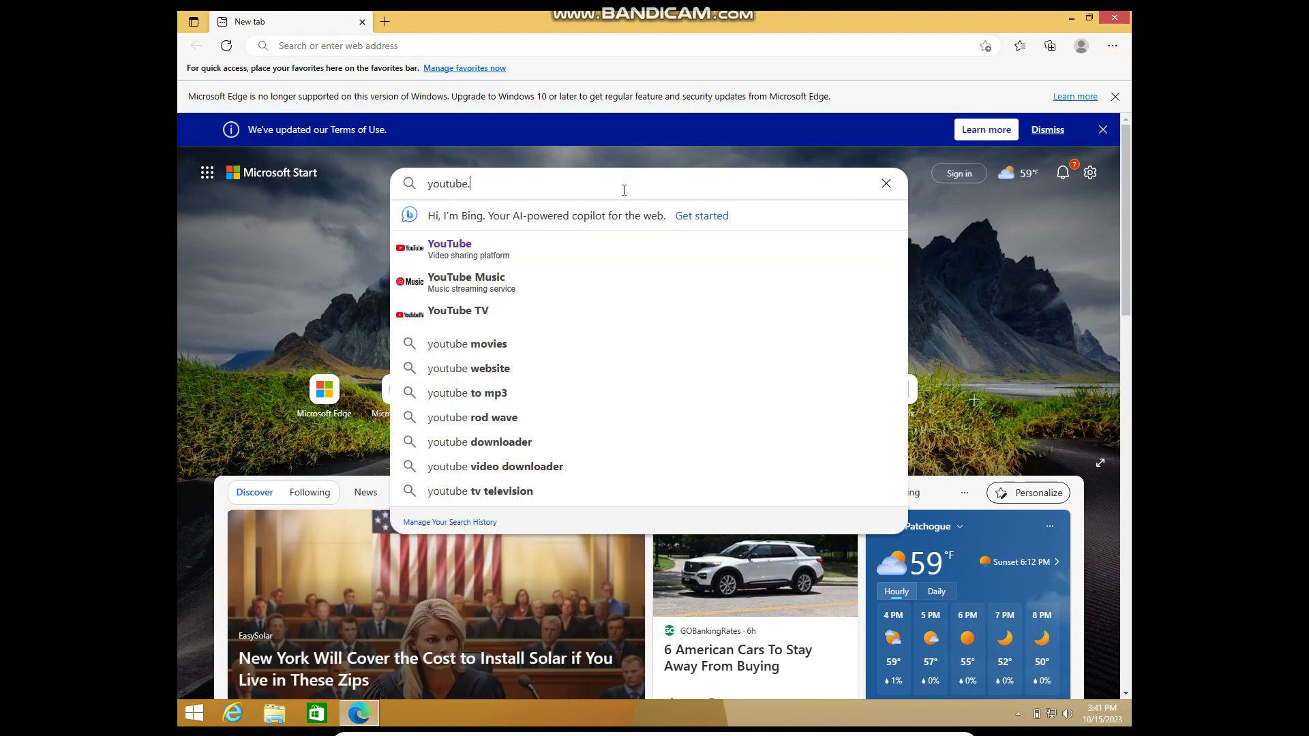
text(com)
key(Return)
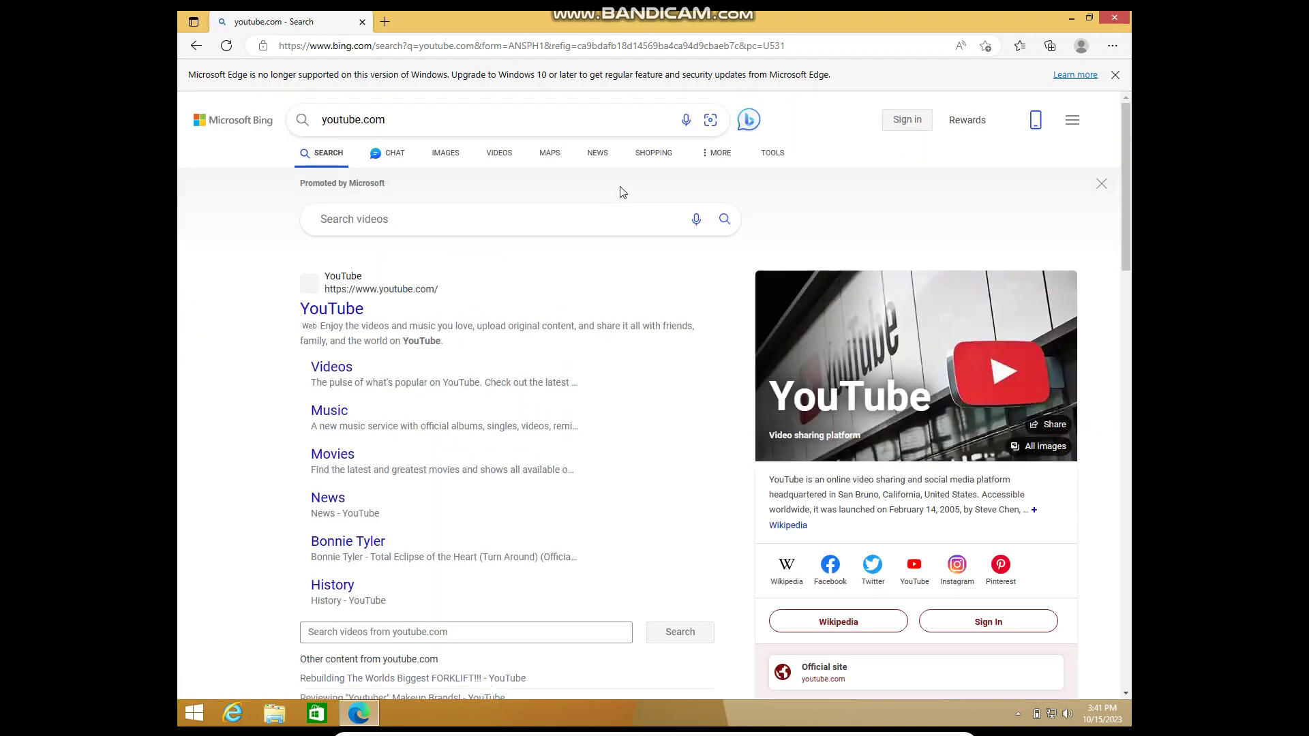
click(332, 310)
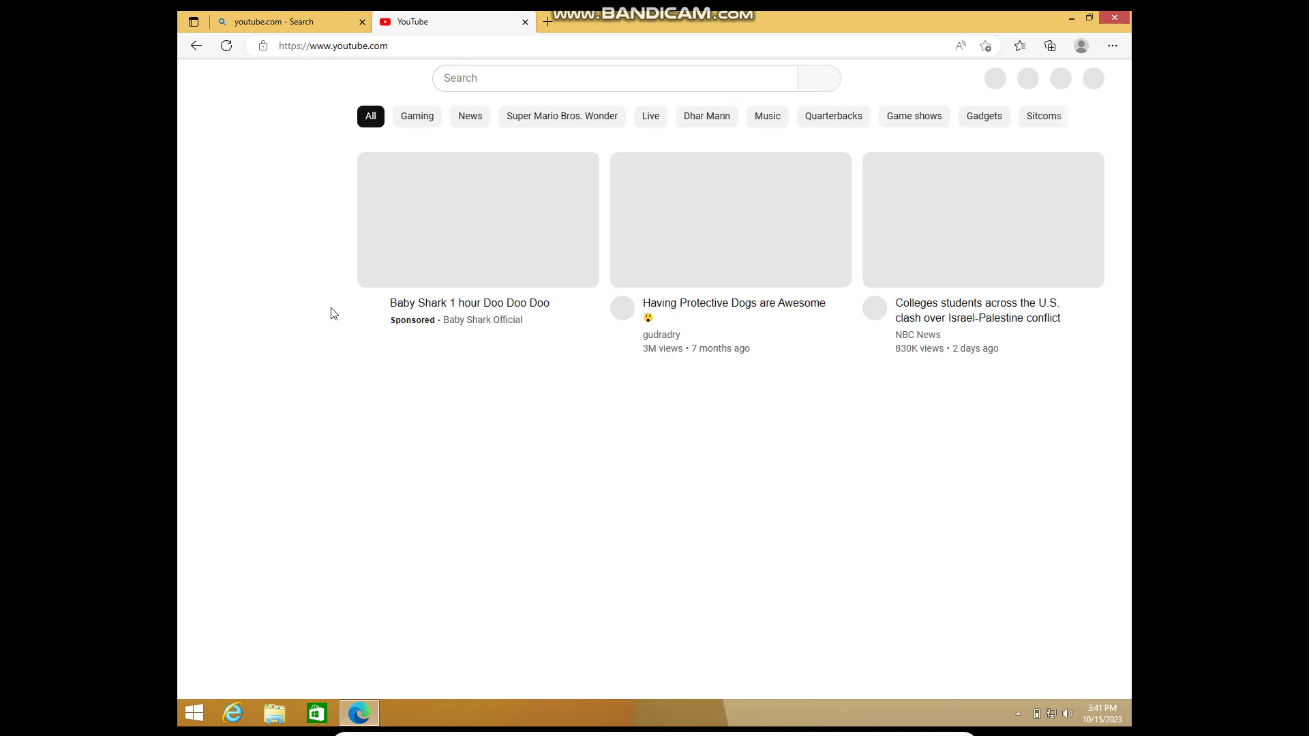
Search YouTube for "windowsfan2023" and open the WindowsFan2023 channel.
click(559, 81)
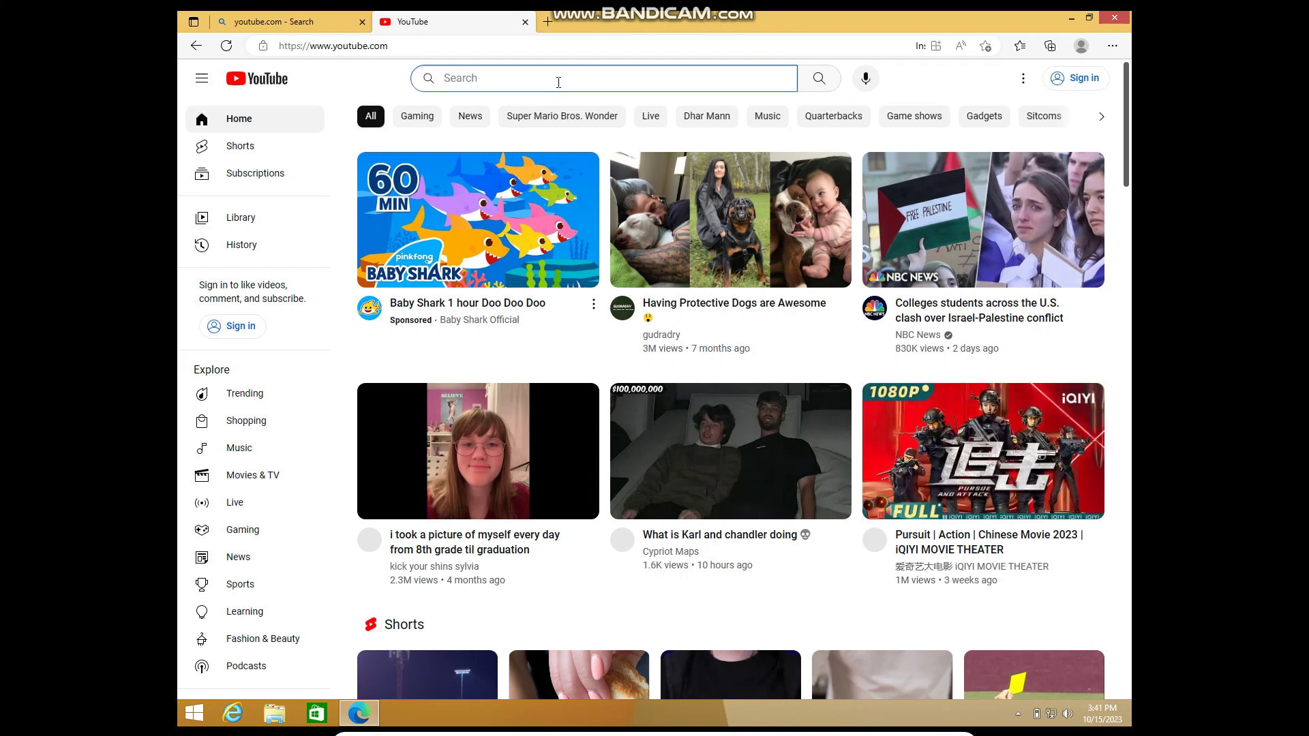
text(wind)
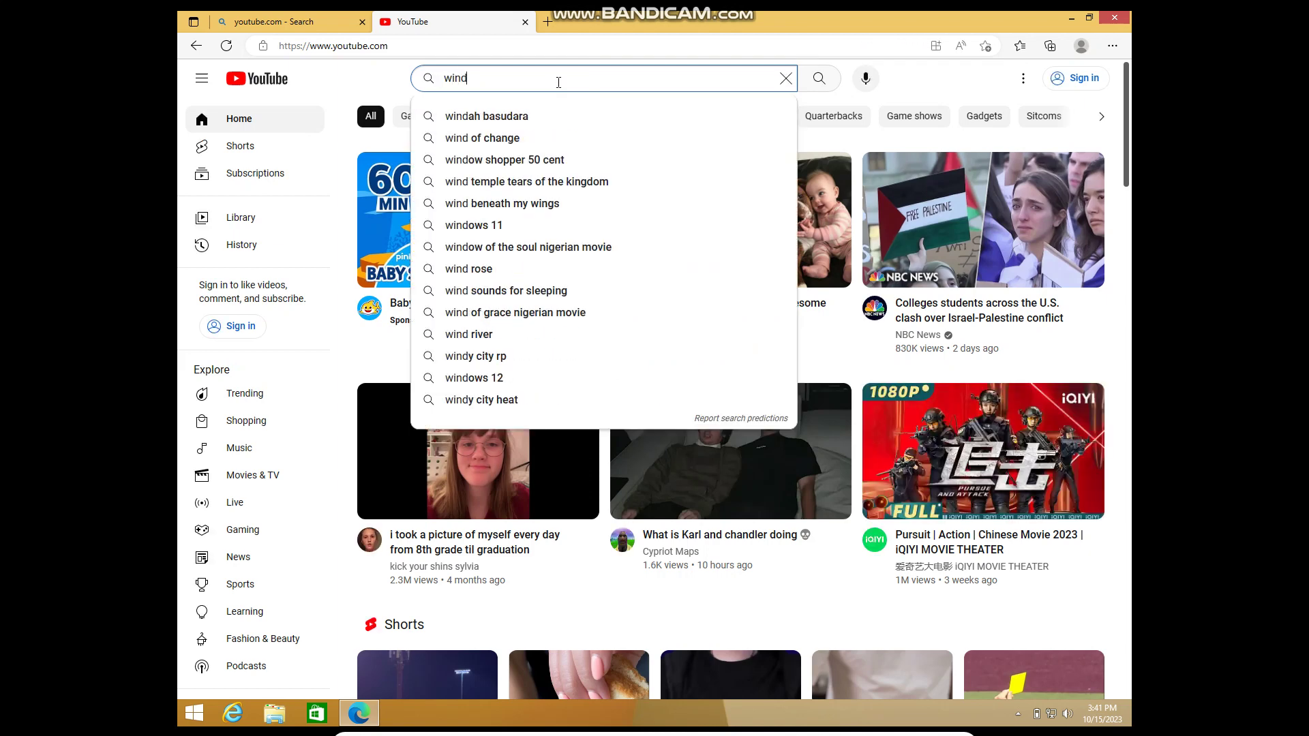
text(owsfa)
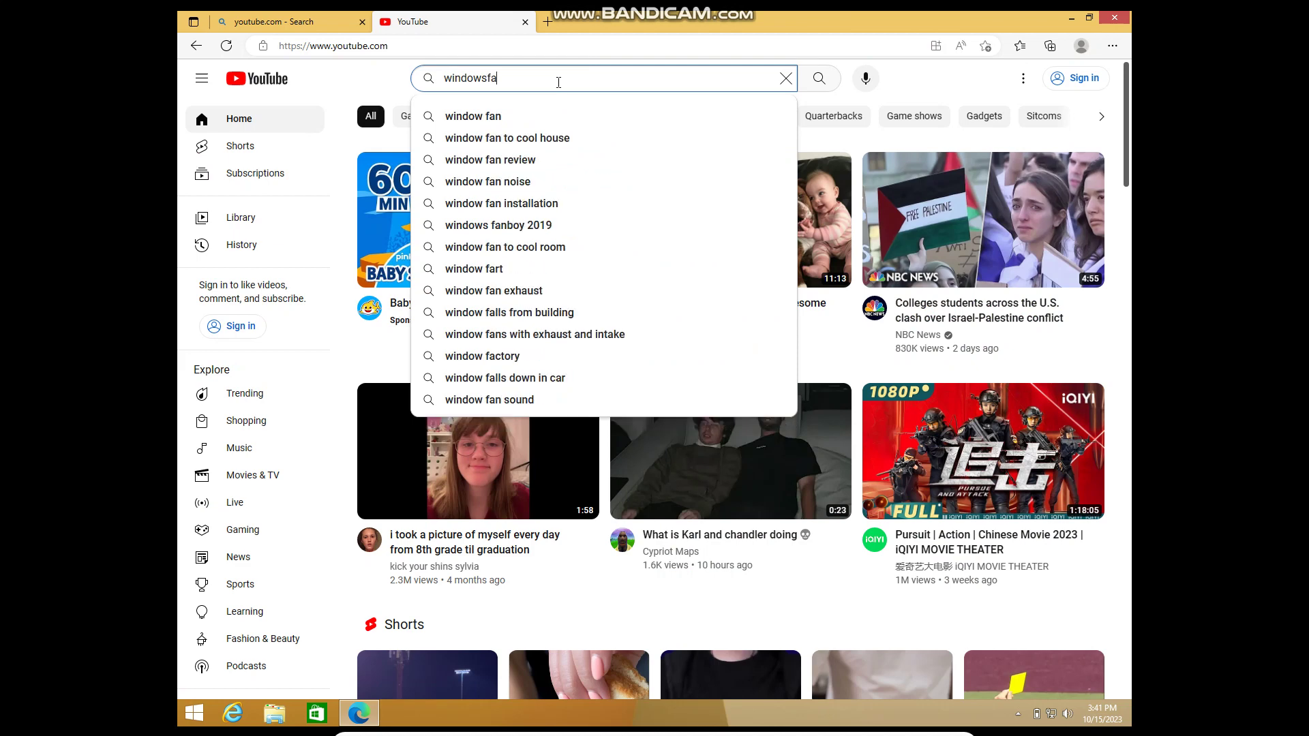
text(n2023)
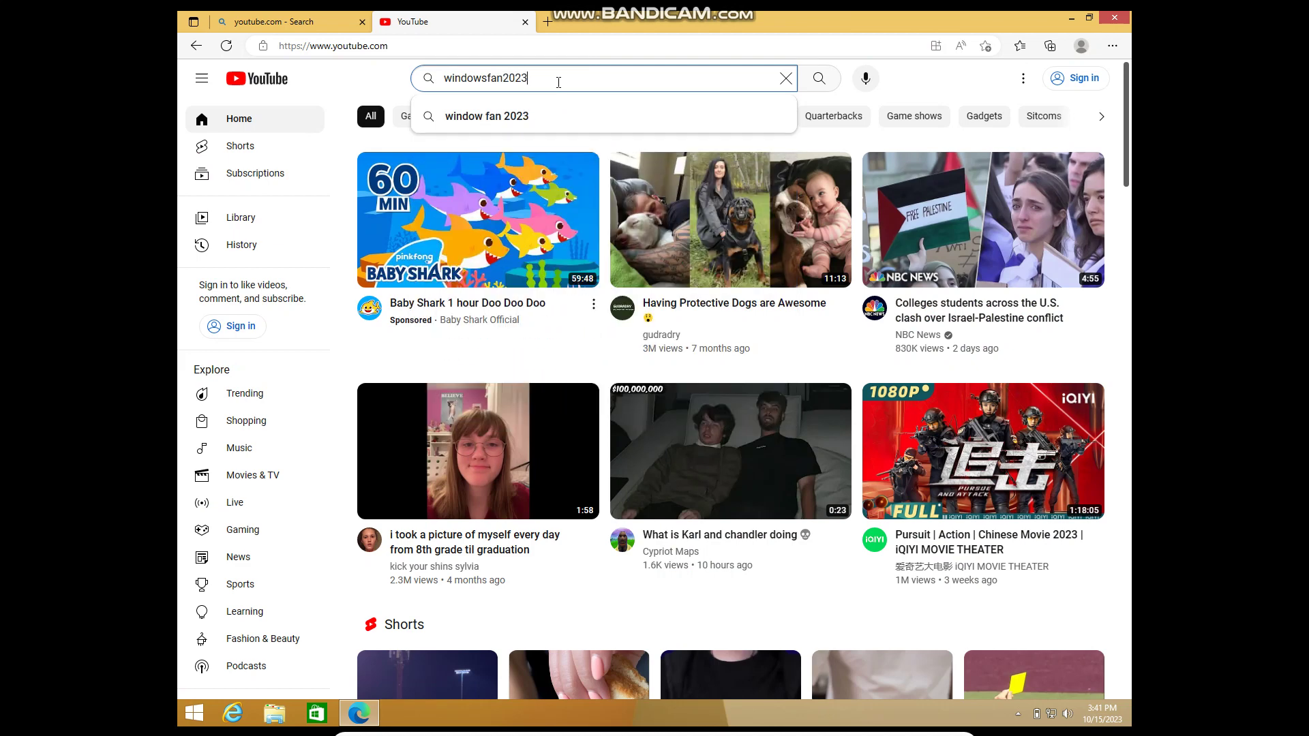
key(Return)
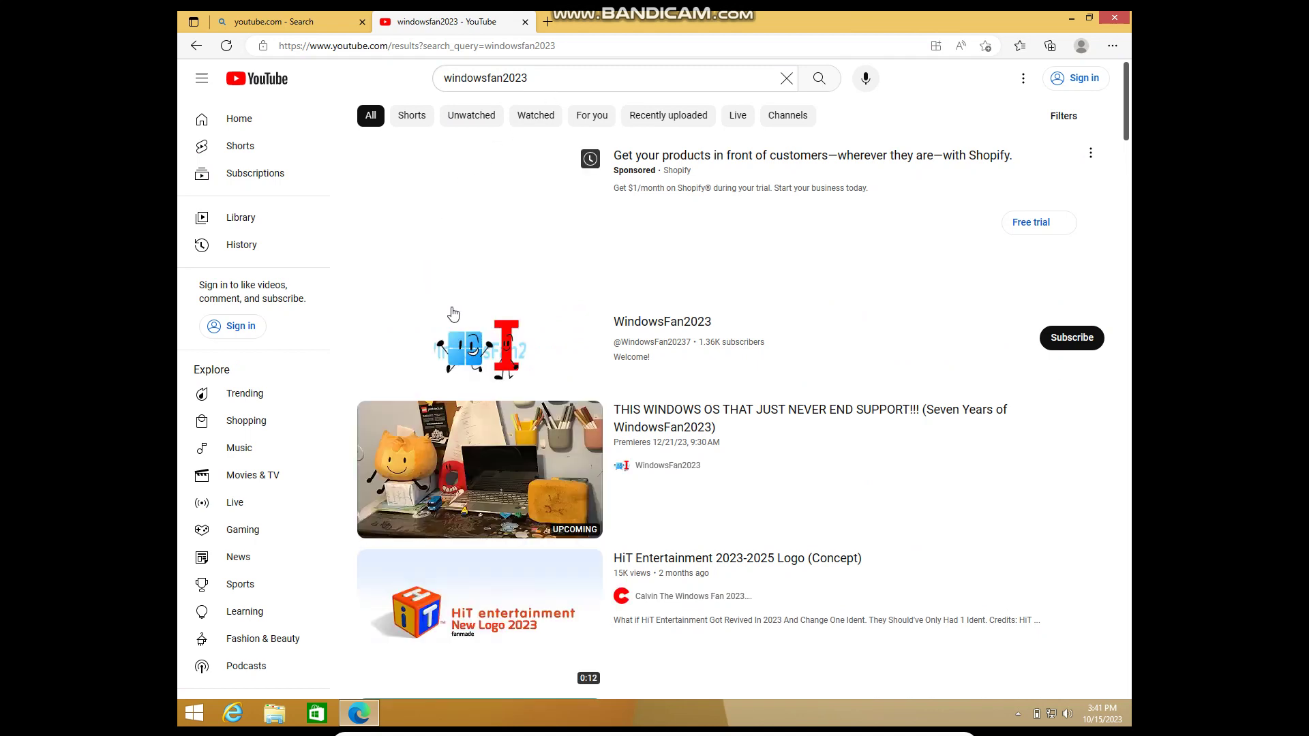
click(470, 340)
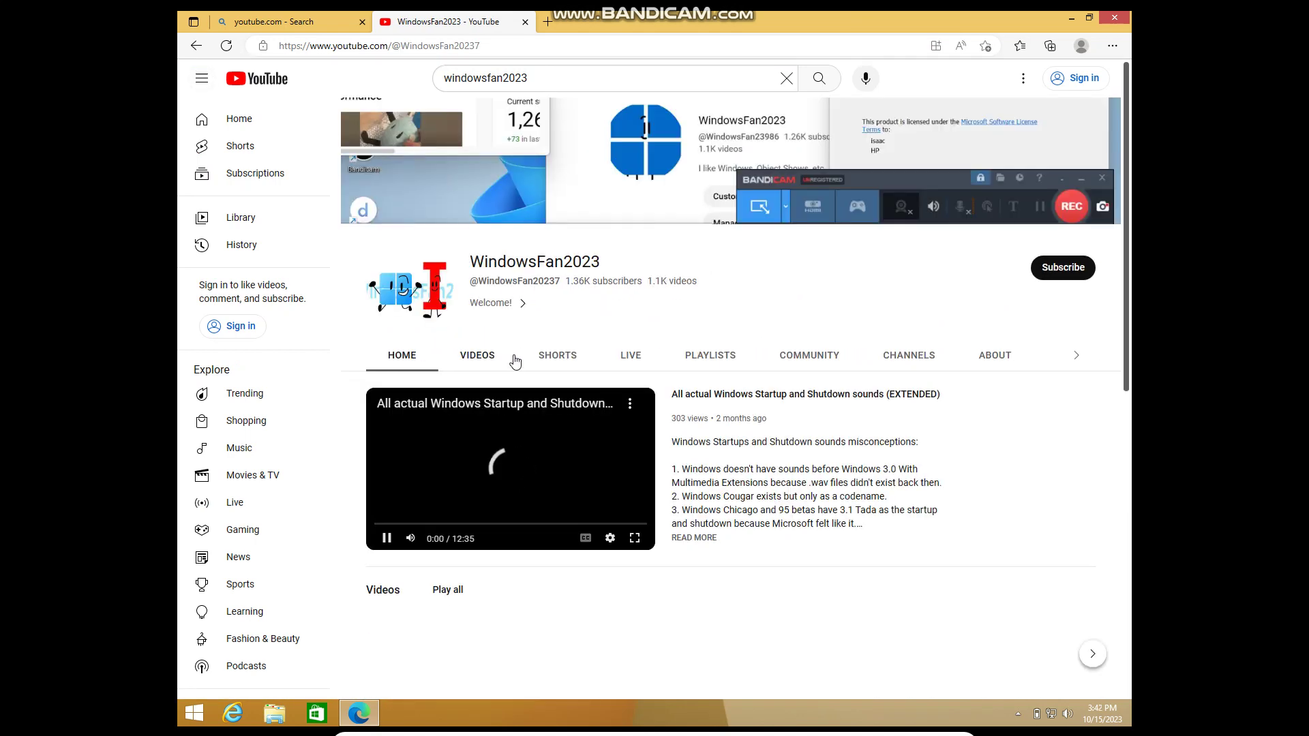
Play the "cortana dies" video from the channel's full video list, and close the browser.
click(486, 363)
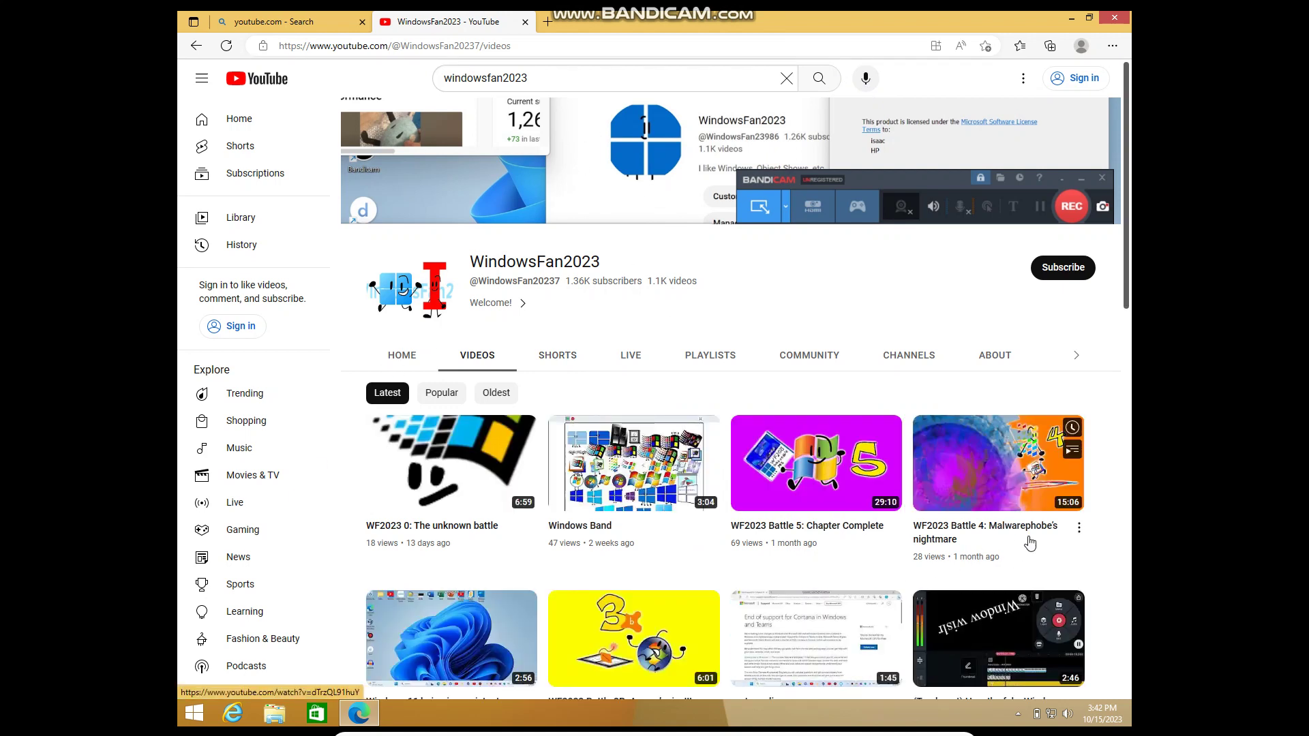
mouse_move(1123, 286)
mouse_down()
mouse_move(1197, 546)
mouse_move(1158, 291)
mouse_move(1161, 341)
mouse_up()
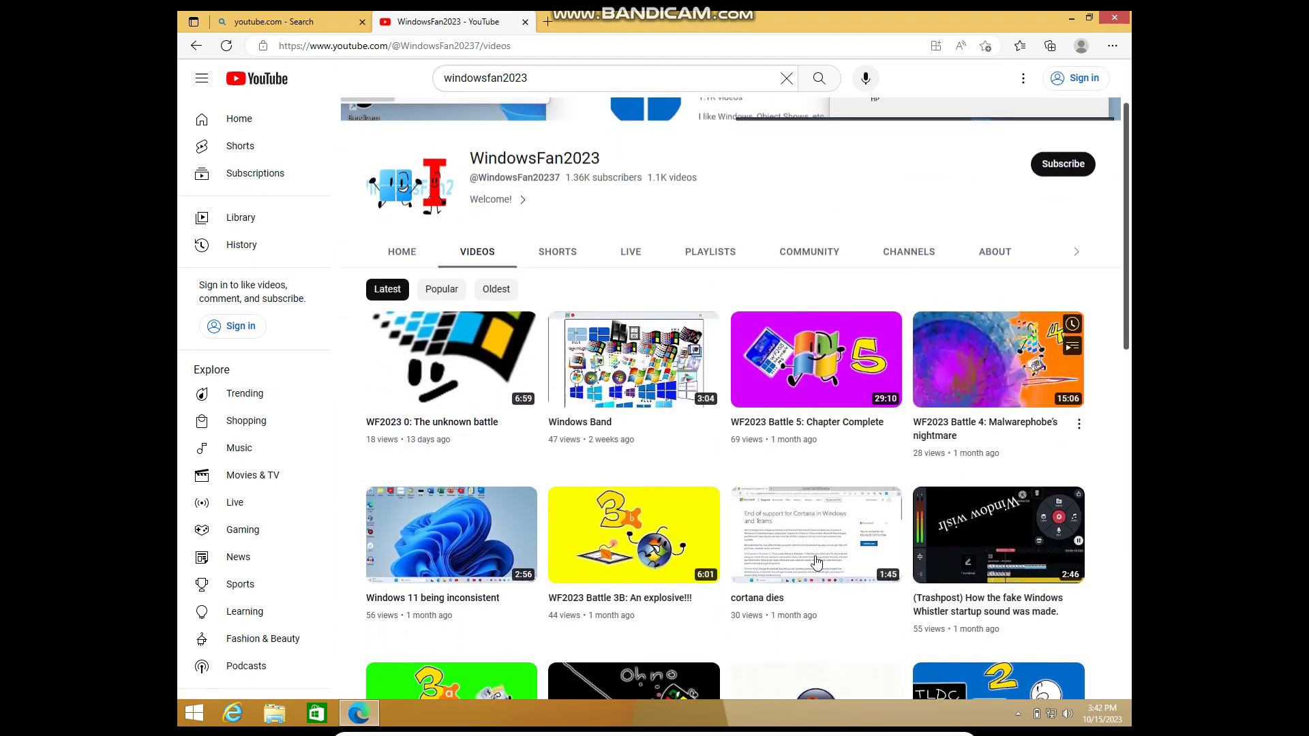
click(821, 575)
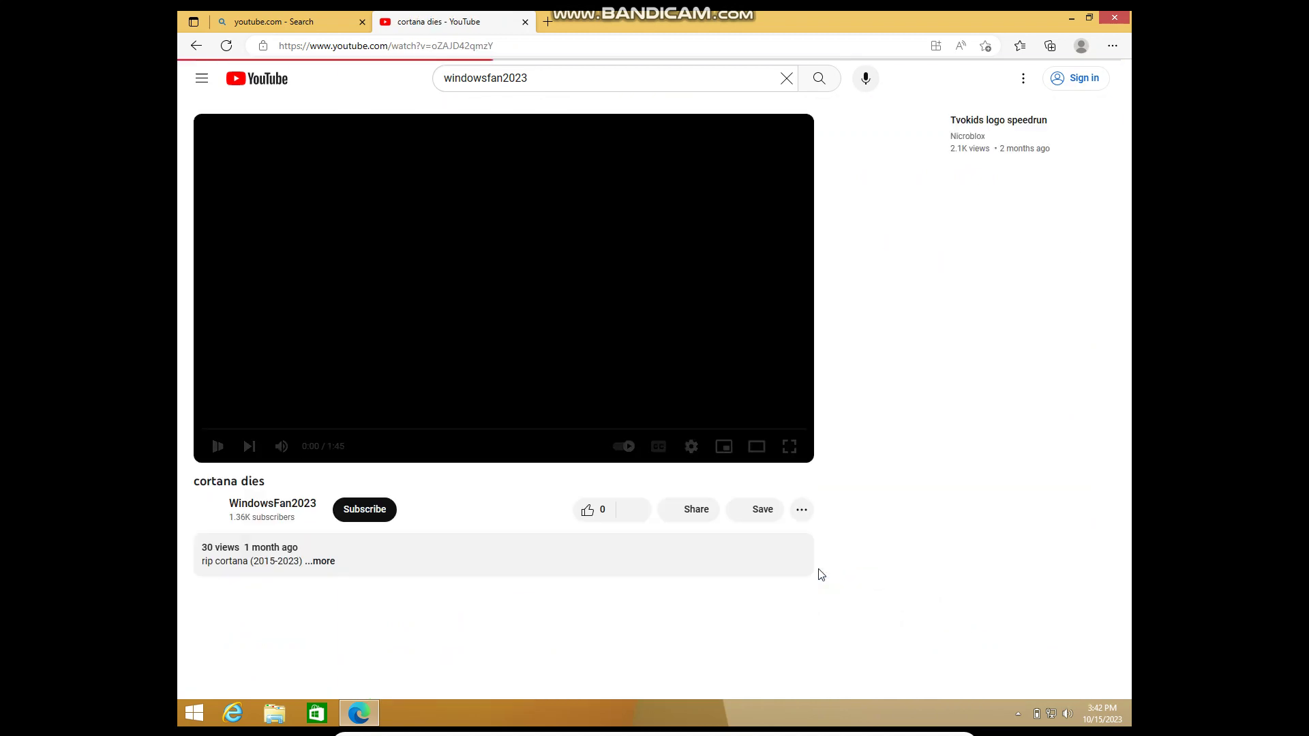
click(620, 447)
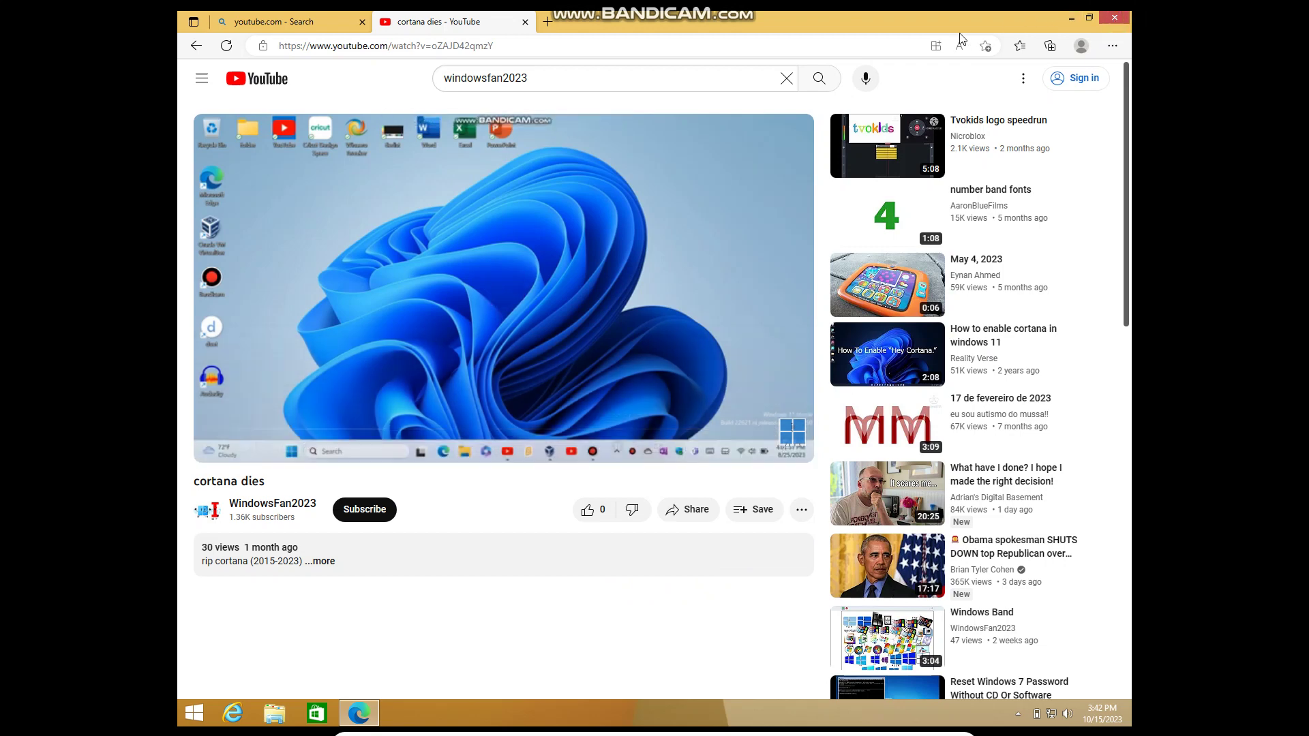
click(1115, 23)
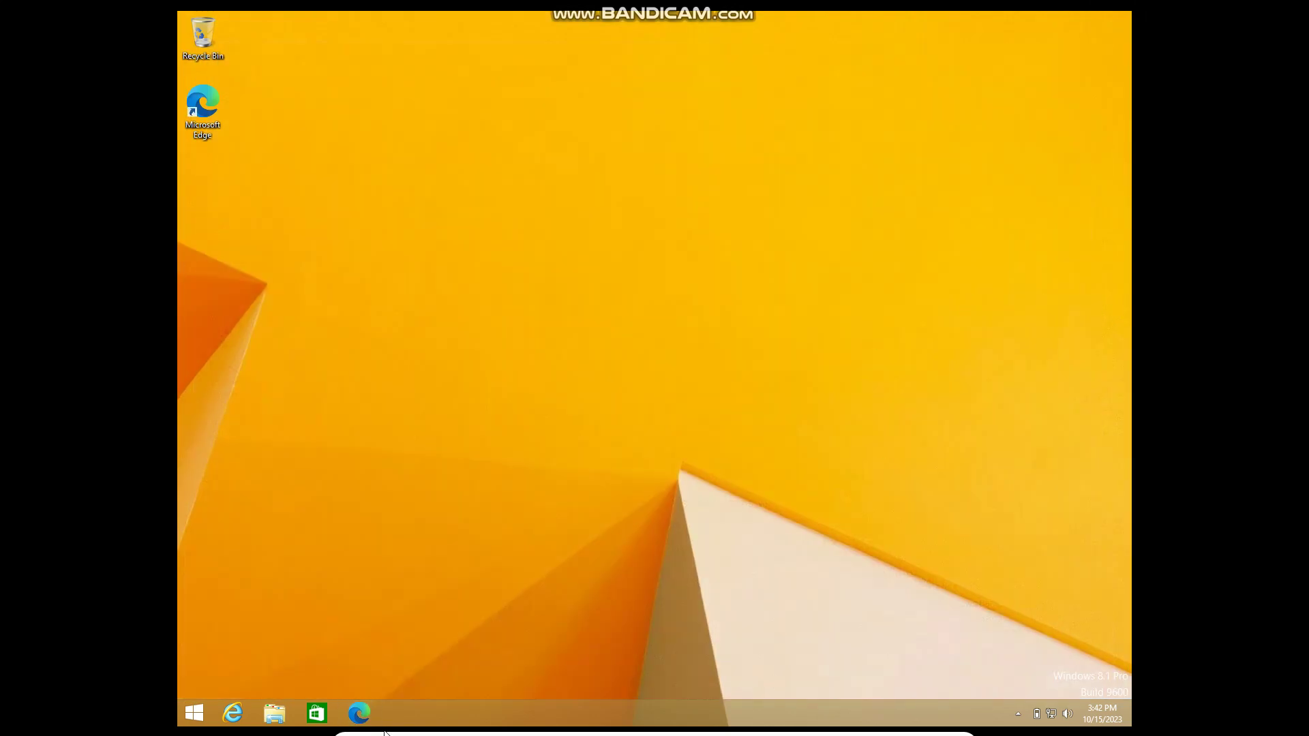
Launch Notepad from the full apps list and write "10 years of windows 8.1!" with "10/17/23" on the second line.
key(super)
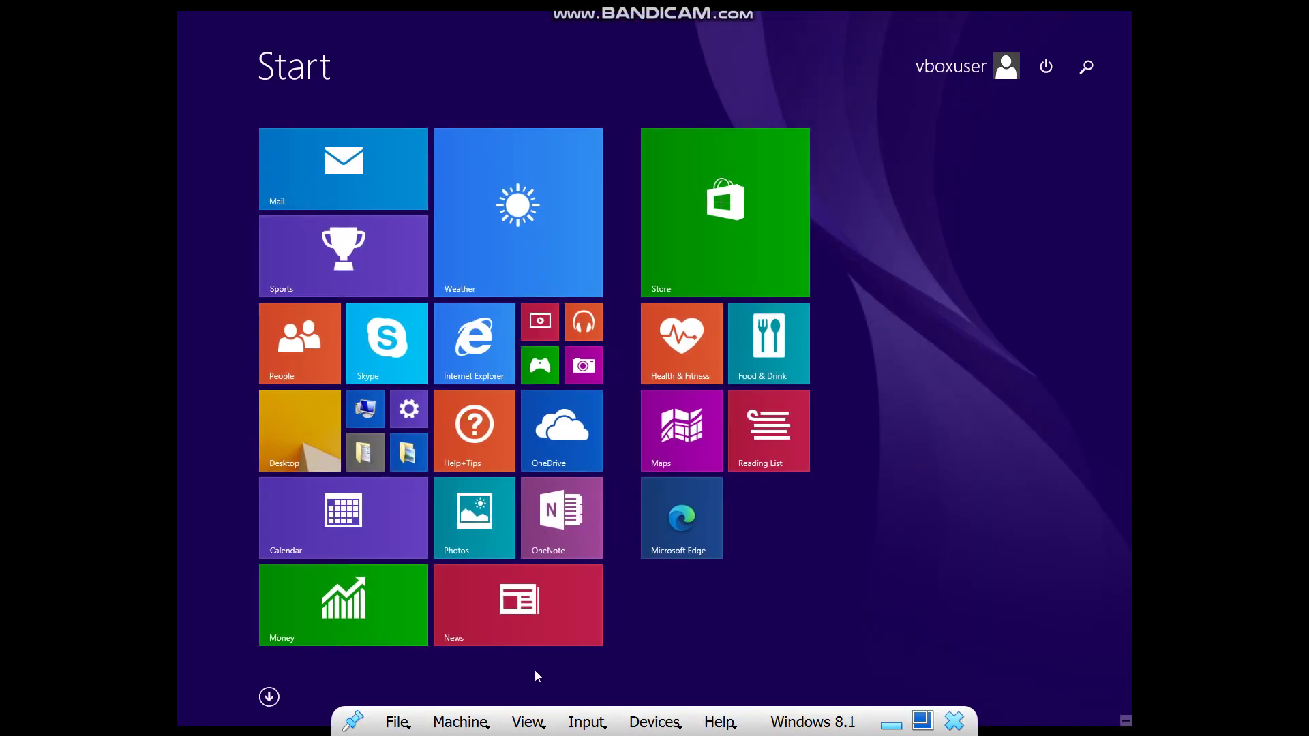
click(267, 696)
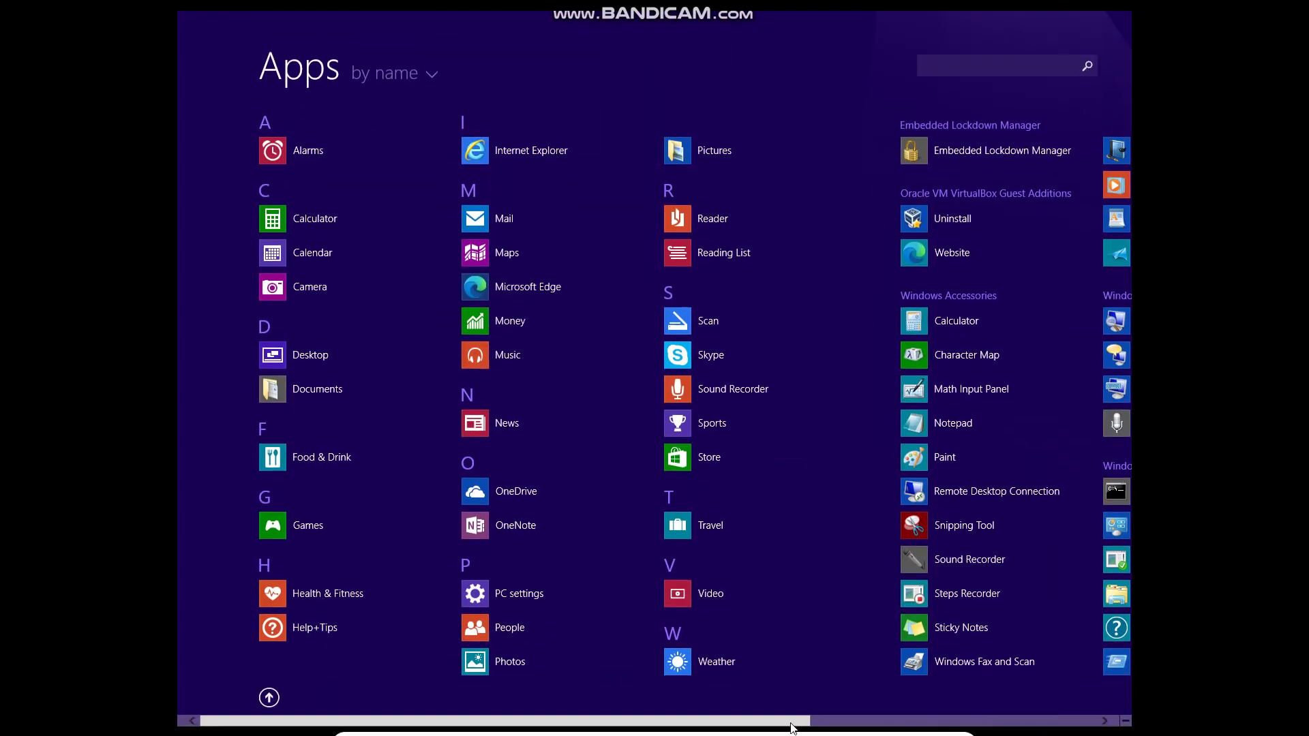
drag(790, 723, 710, 733)
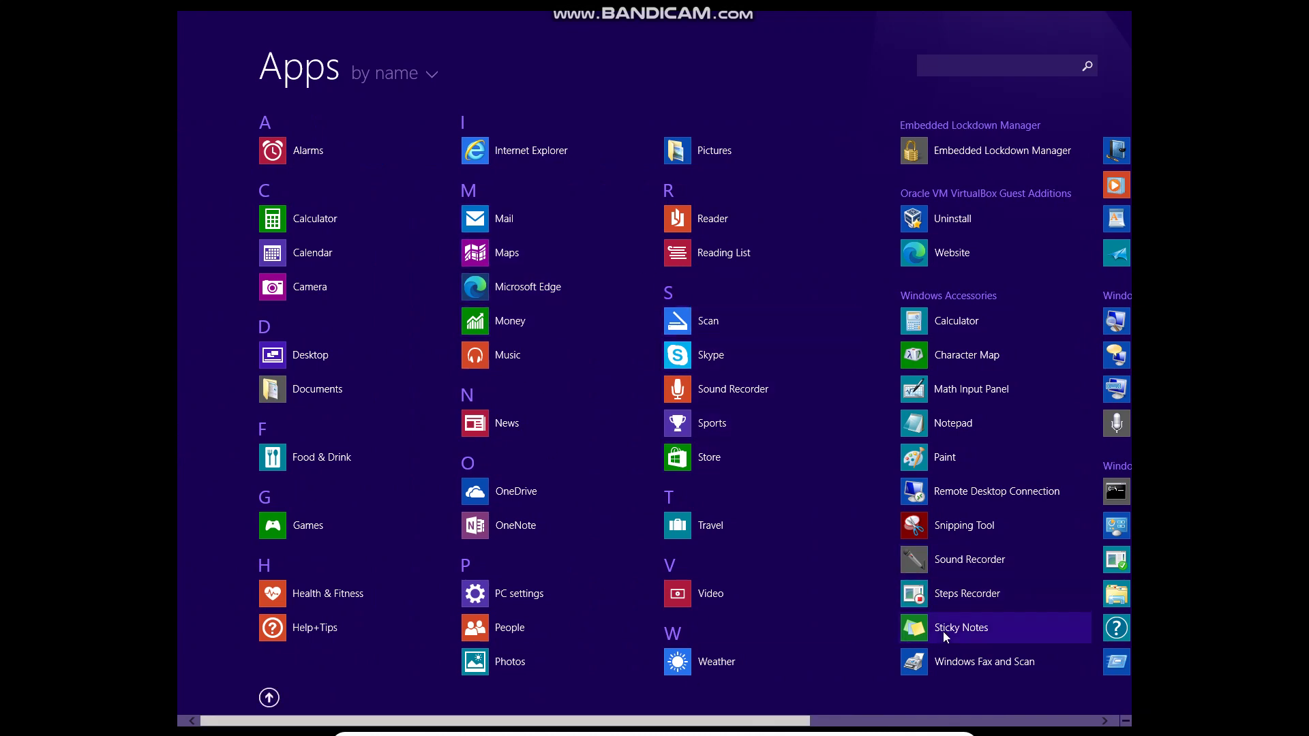
drag(795, 717, 992, 722)
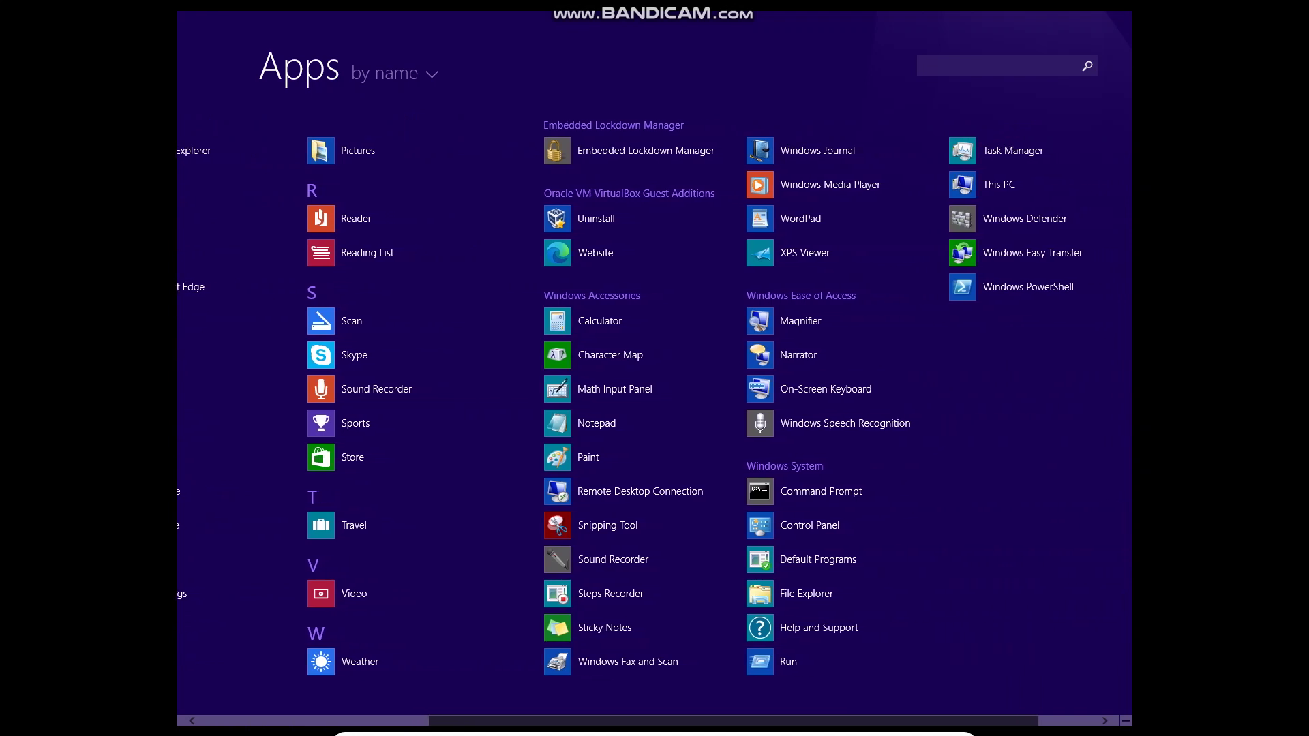
click(614, 427)
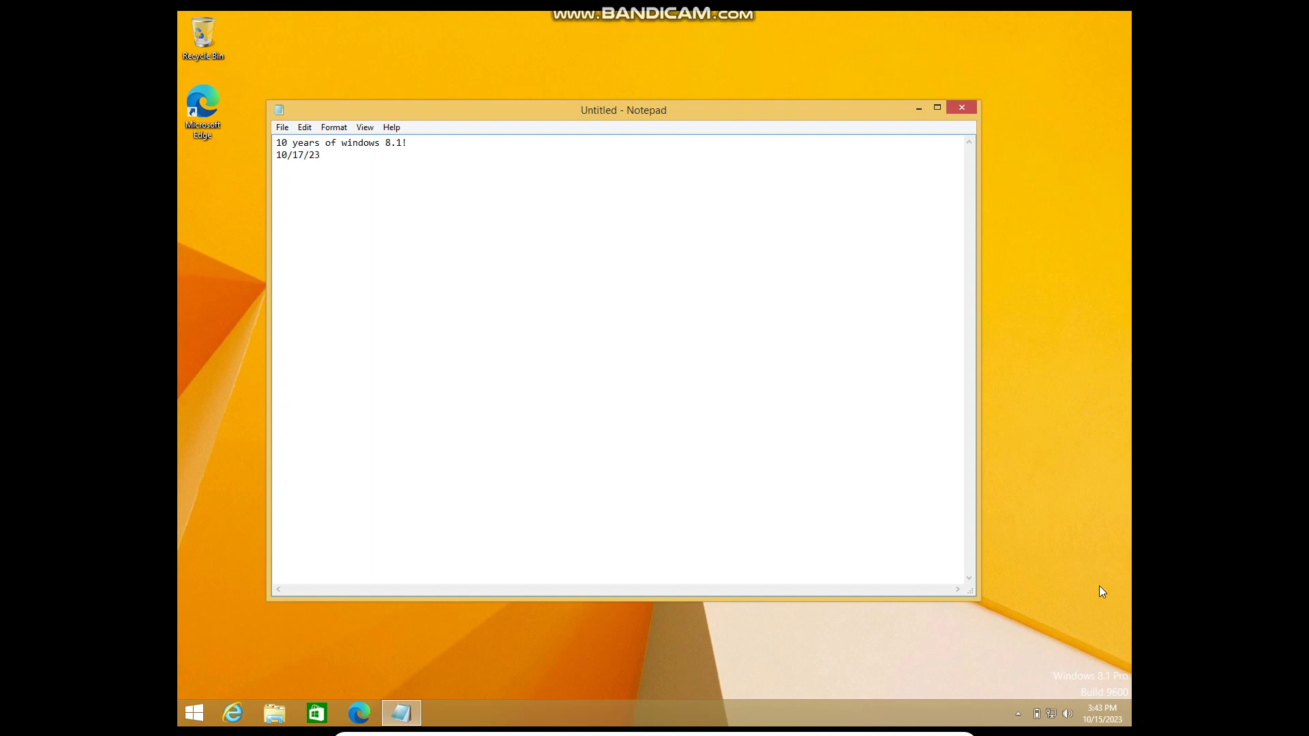
Change the note's second line to the date range "10/17/13 - 10/17/23".
key(BackSpace)
key(BackSpace)
drag(461, 170, 248, 125)
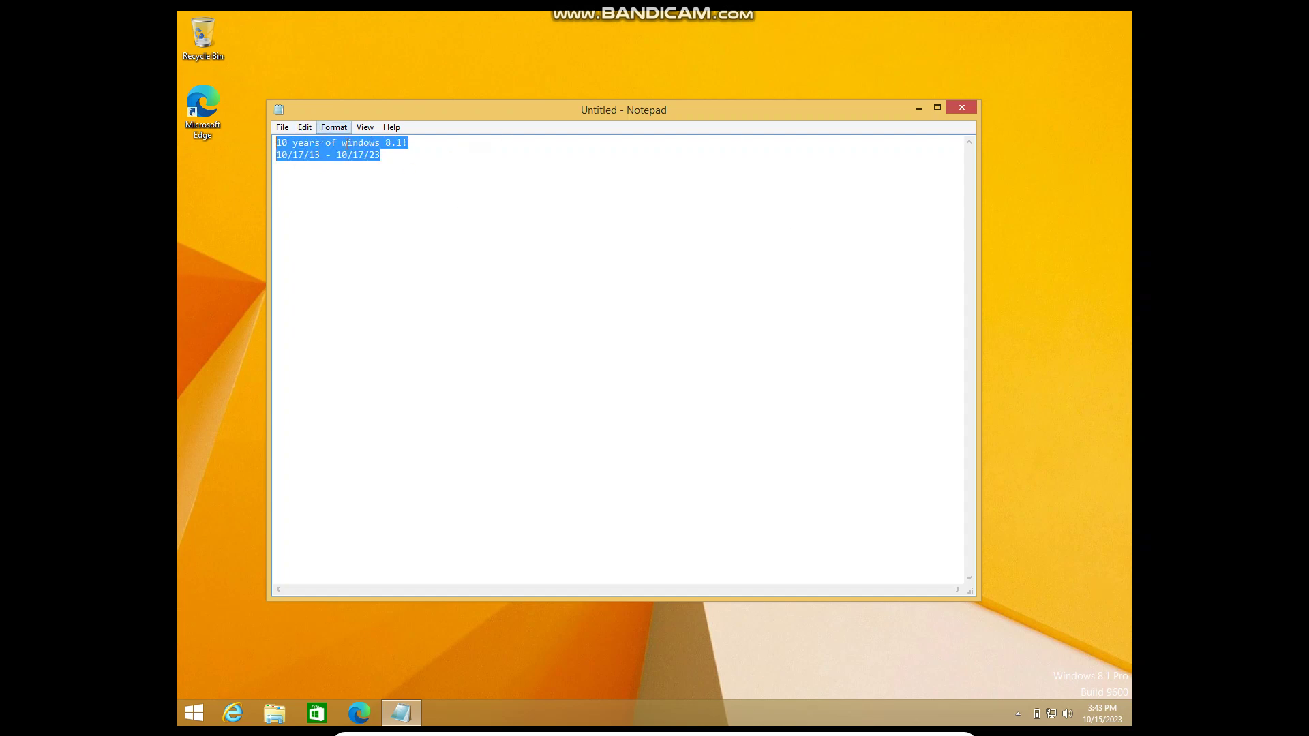
right_click(310, 144)
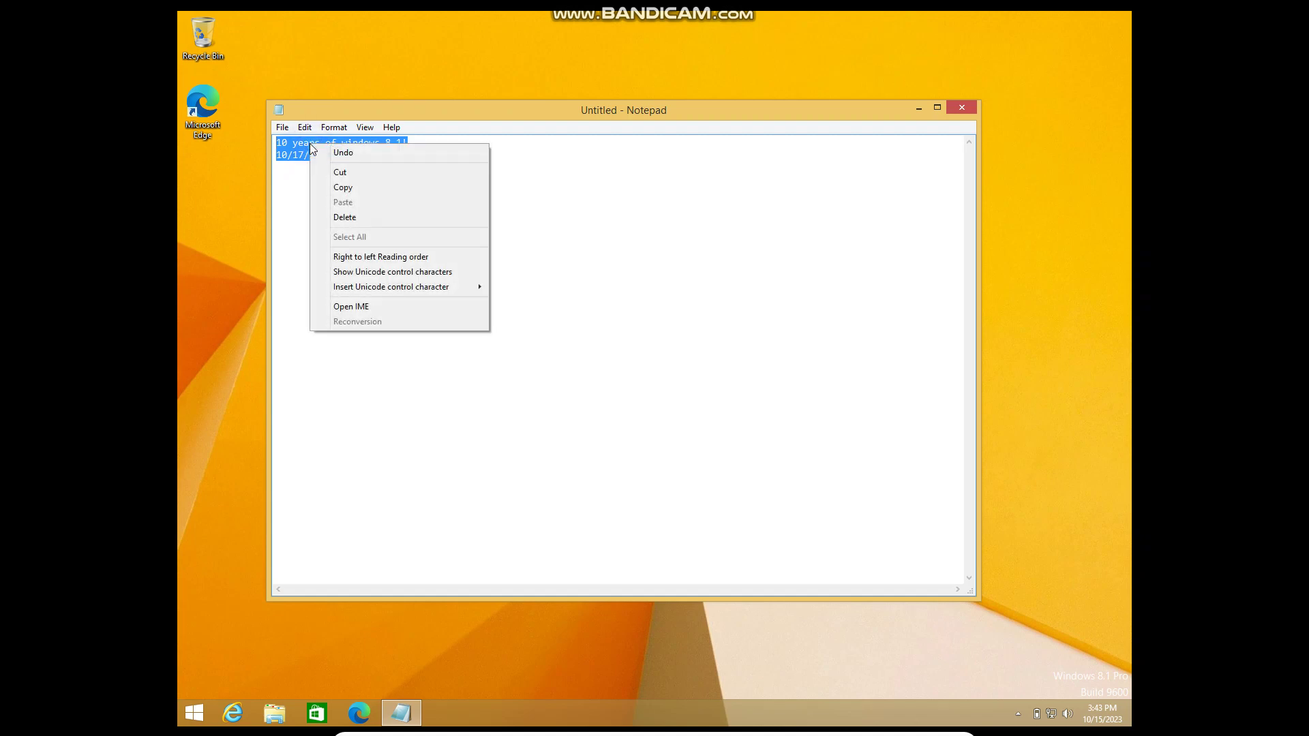
click(620, 260)
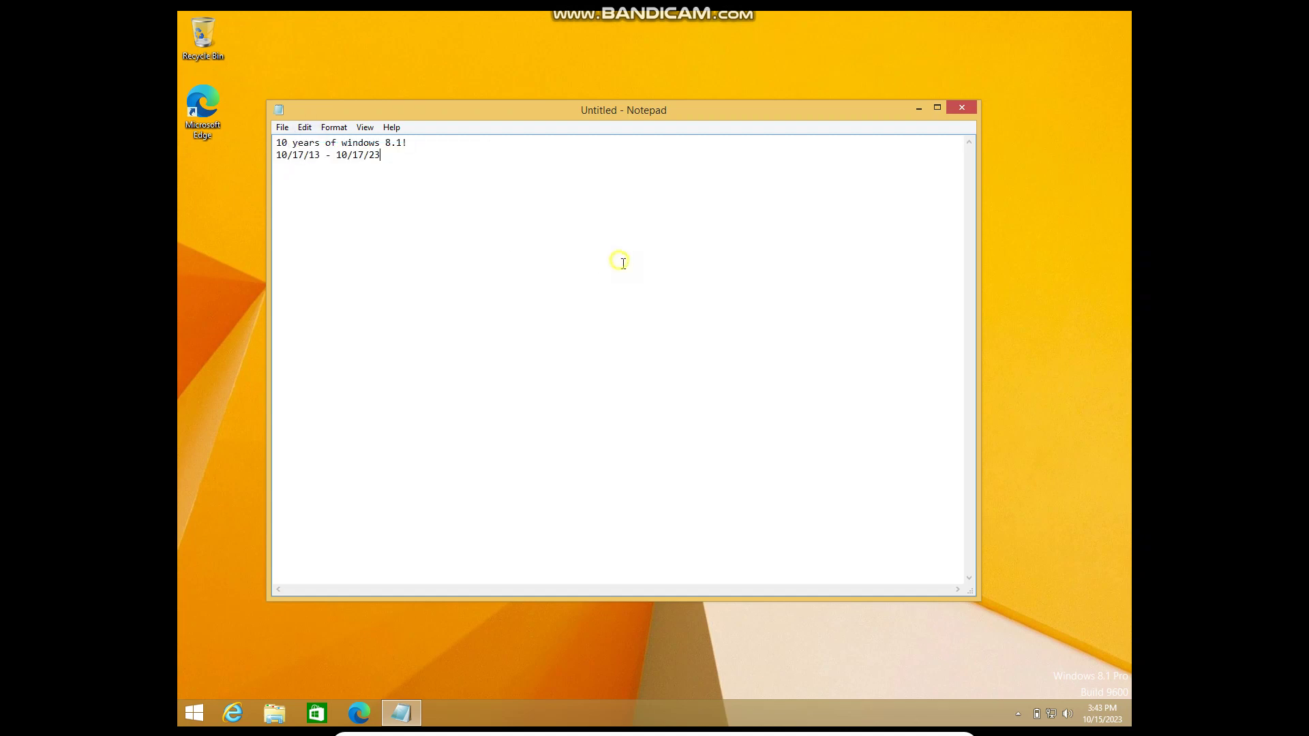
Close the anniversary note in Notepad without saving it.
drag(416, 157, 168, 126)
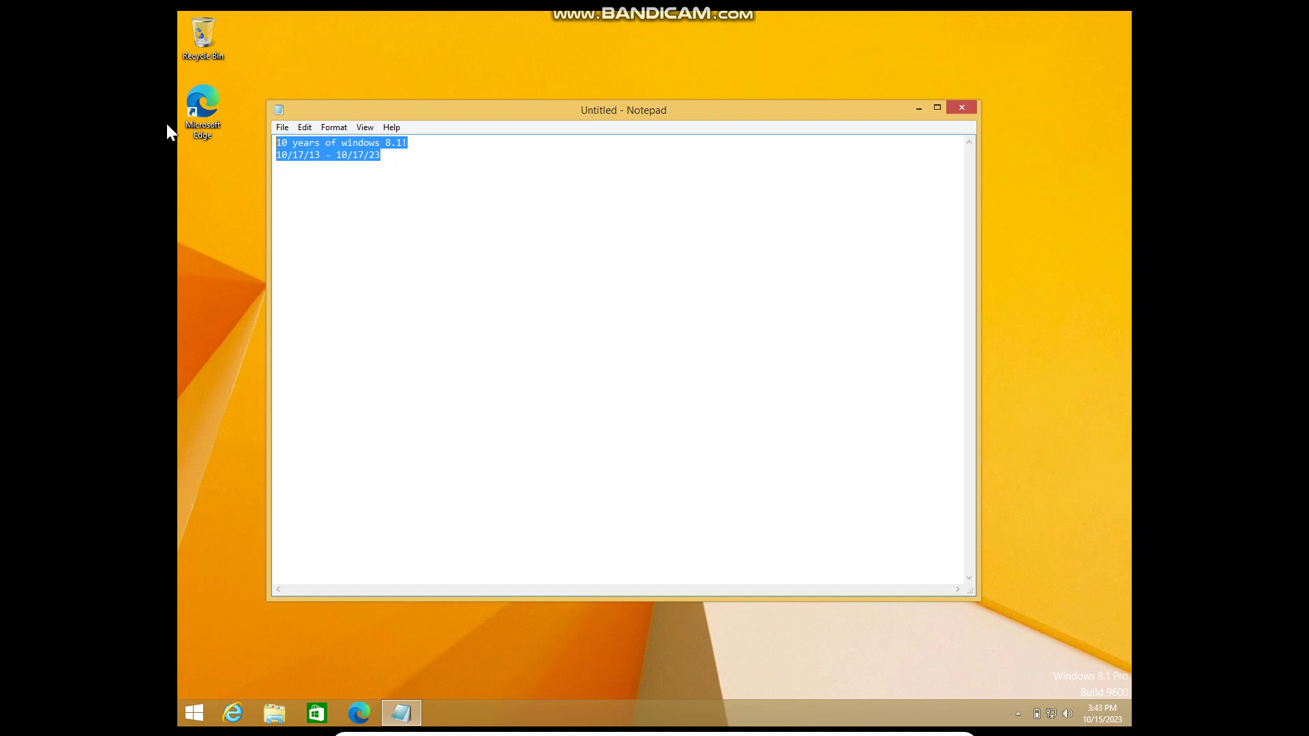
click(305, 128)
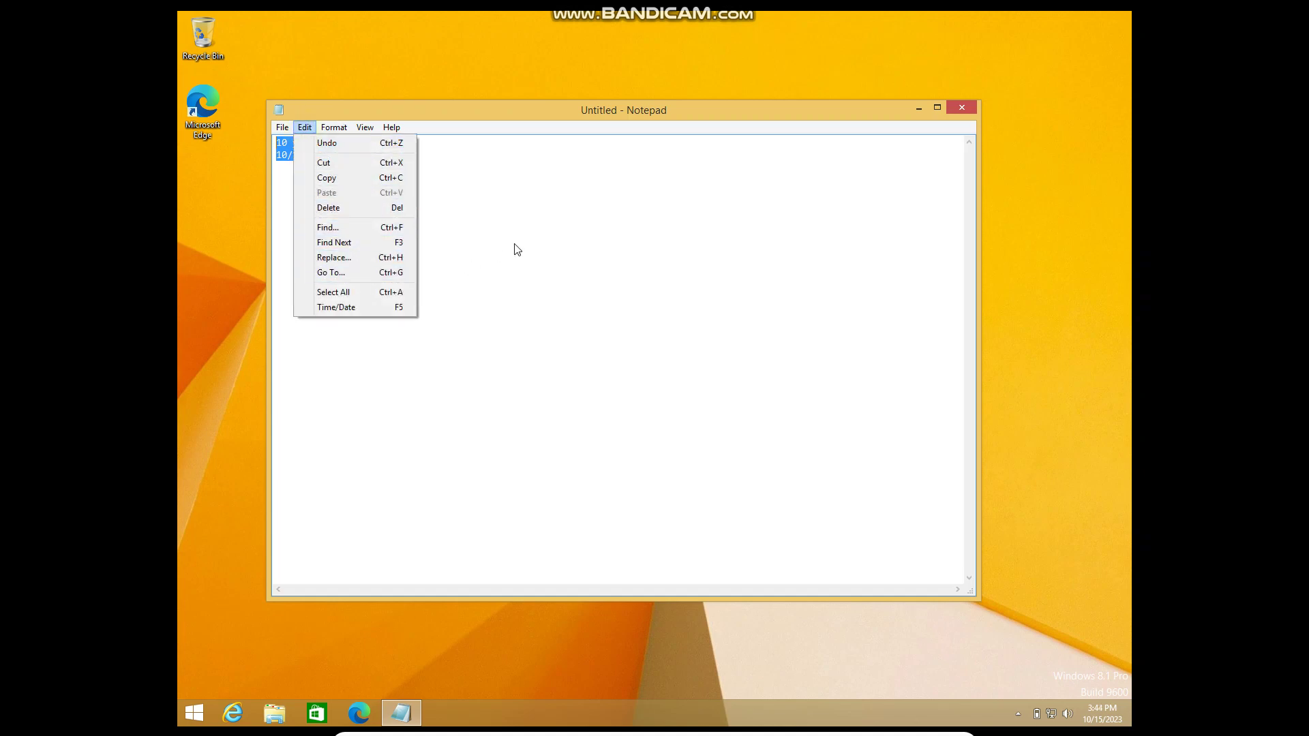
click(552, 260)
click(962, 109)
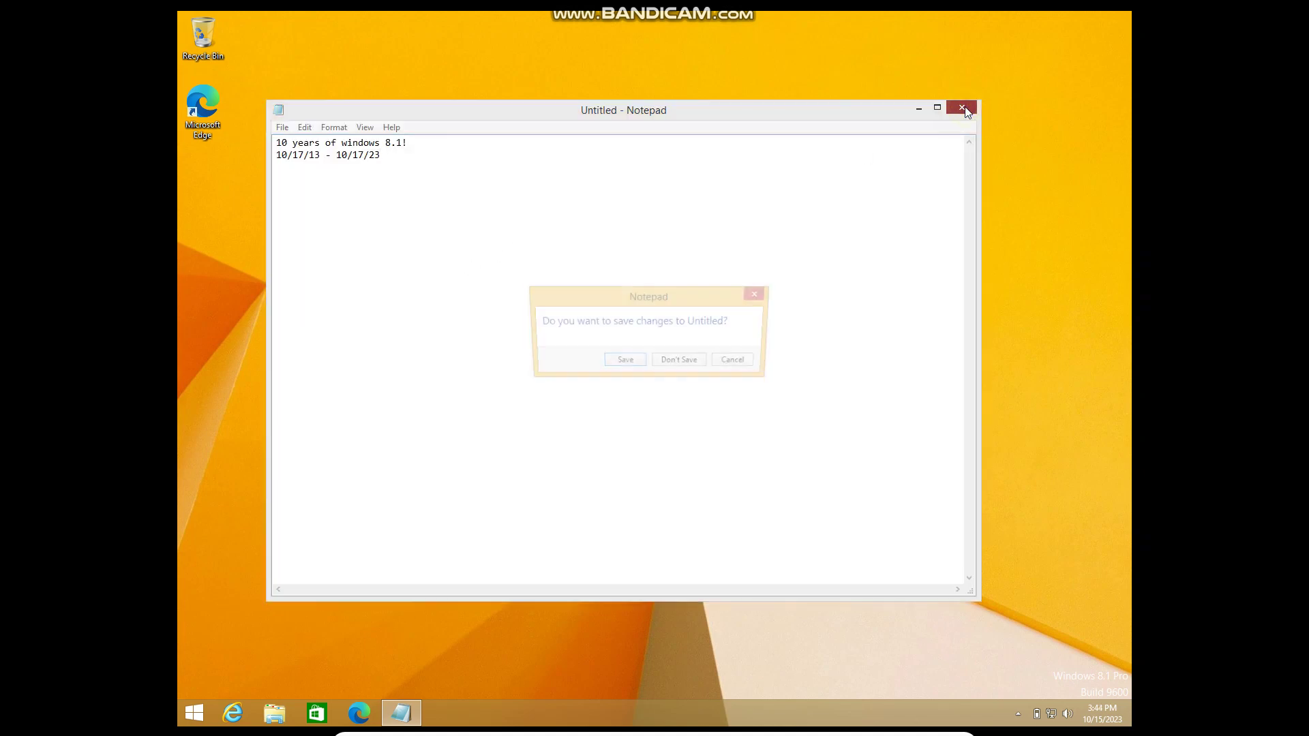
click(689, 361)
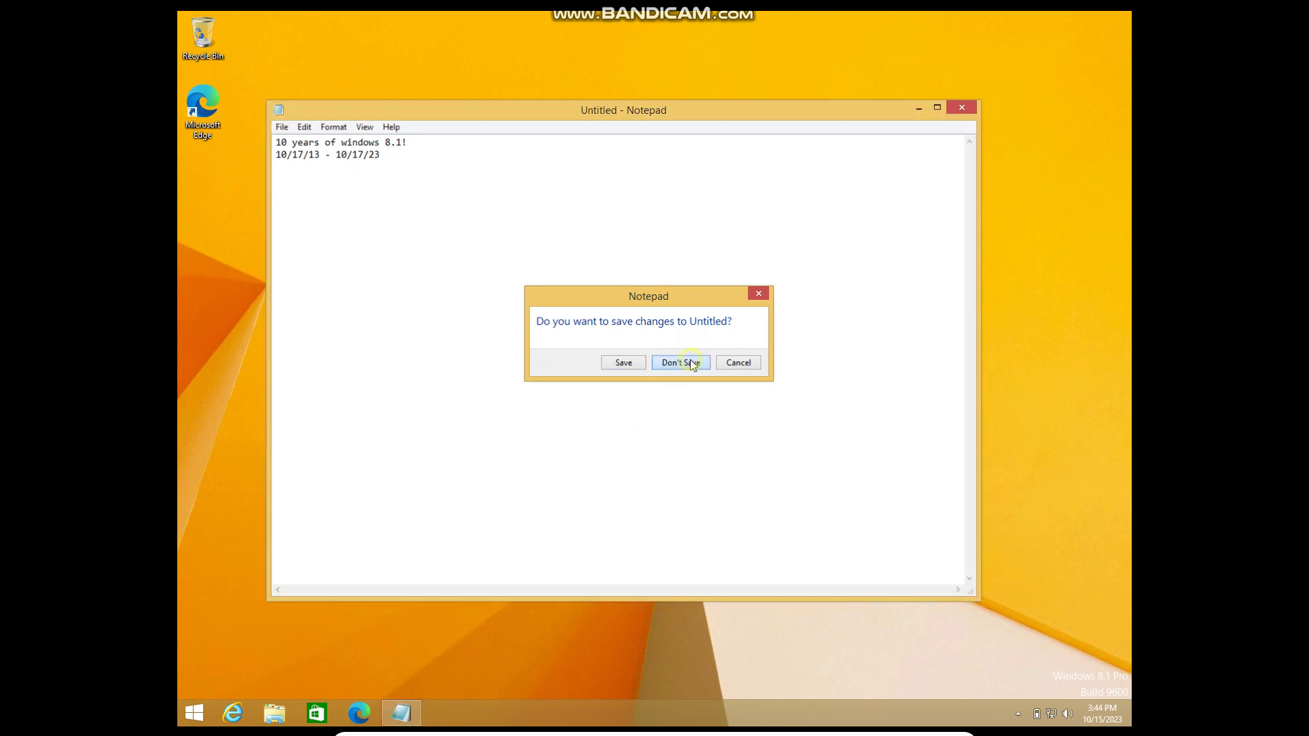
Launch Paint from the full list of installed apps.
key(super)
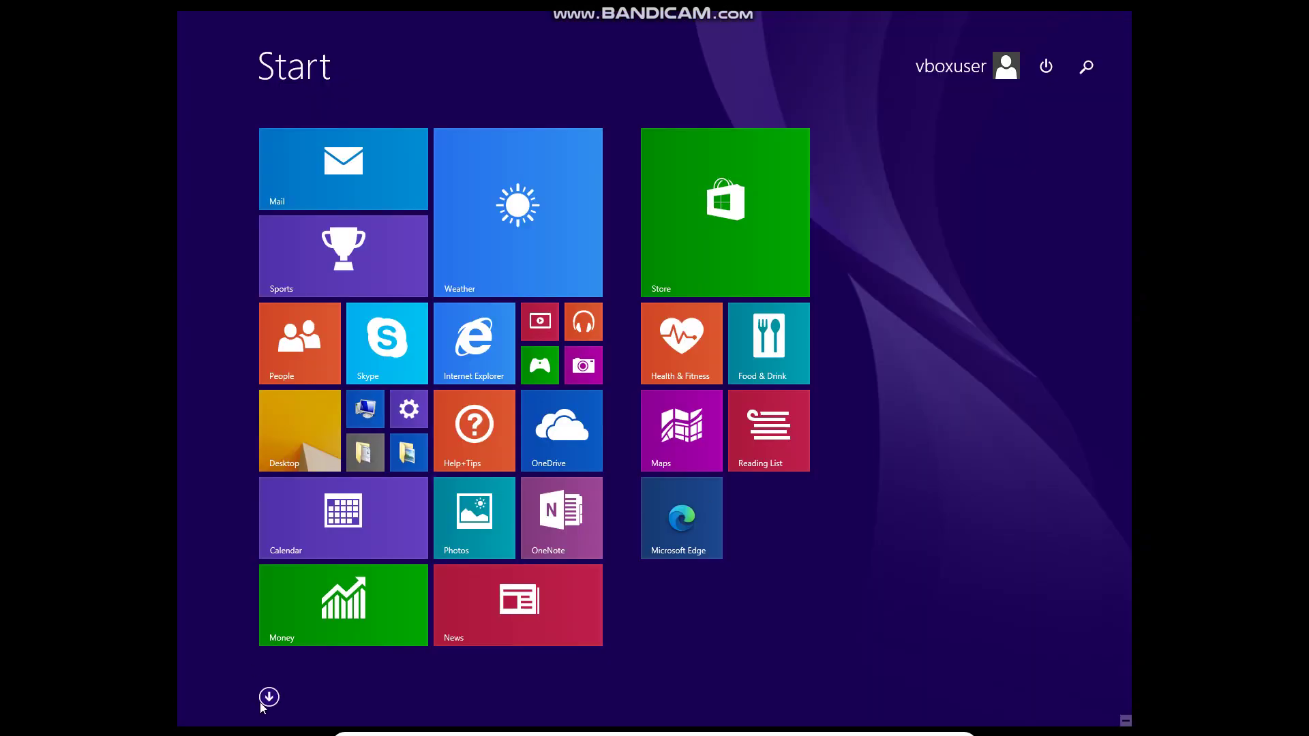
click(269, 697)
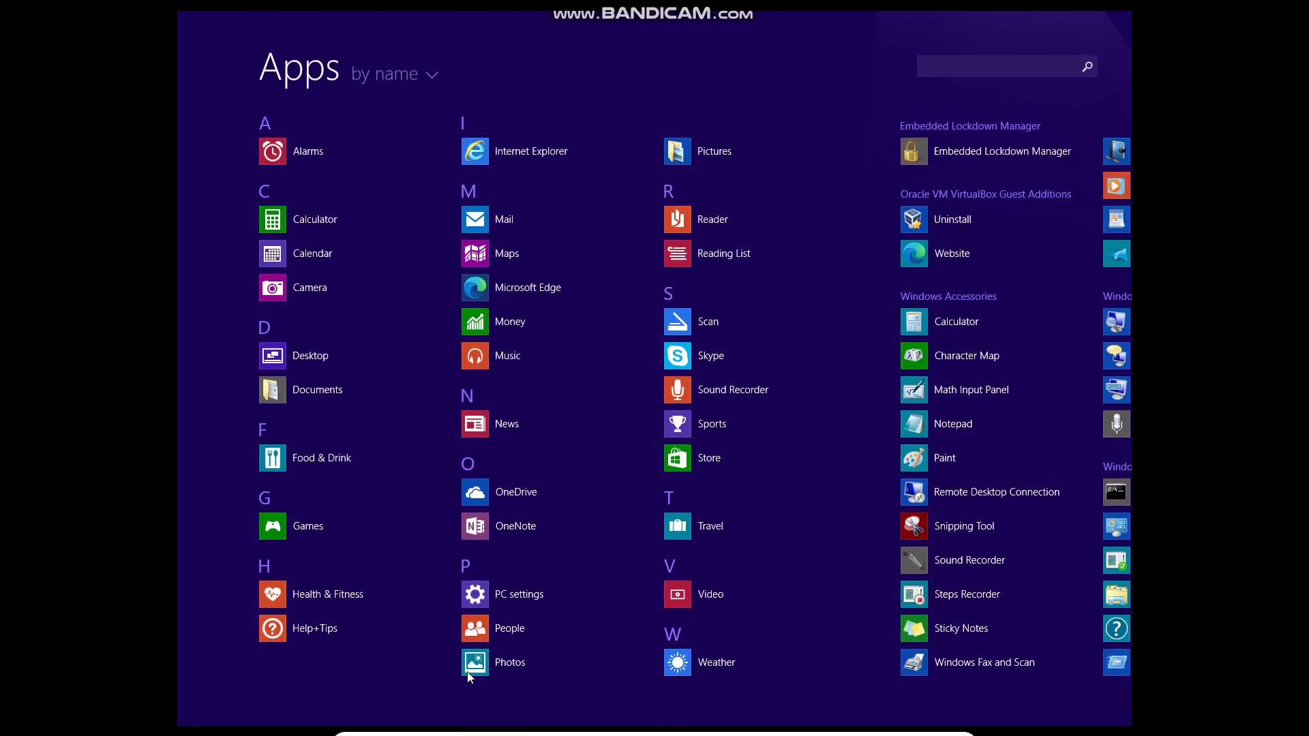
drag(576, 719, 731, 720)
click(697, 445)
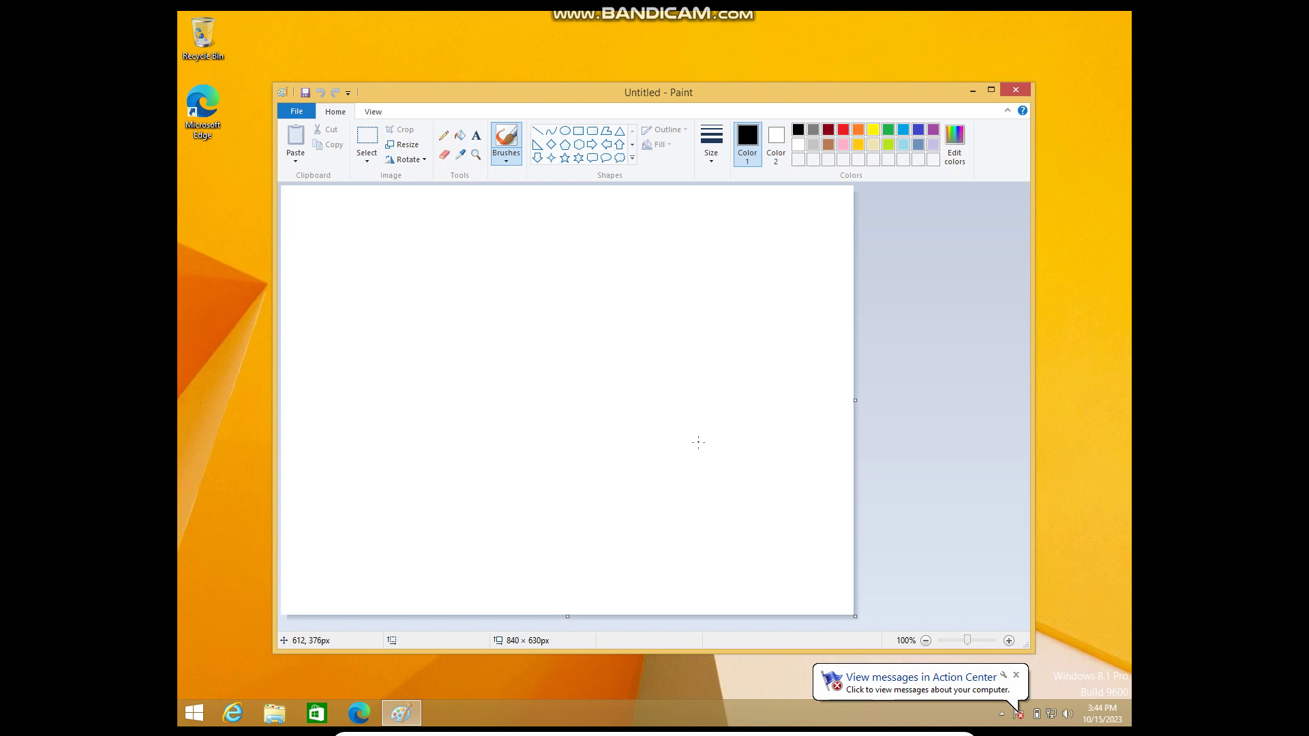
Draw a four-pane Windows logo outline in indigo with the brush near the middle of the canvas.
click(918, 129)
drag(421, 376, 483, 347)
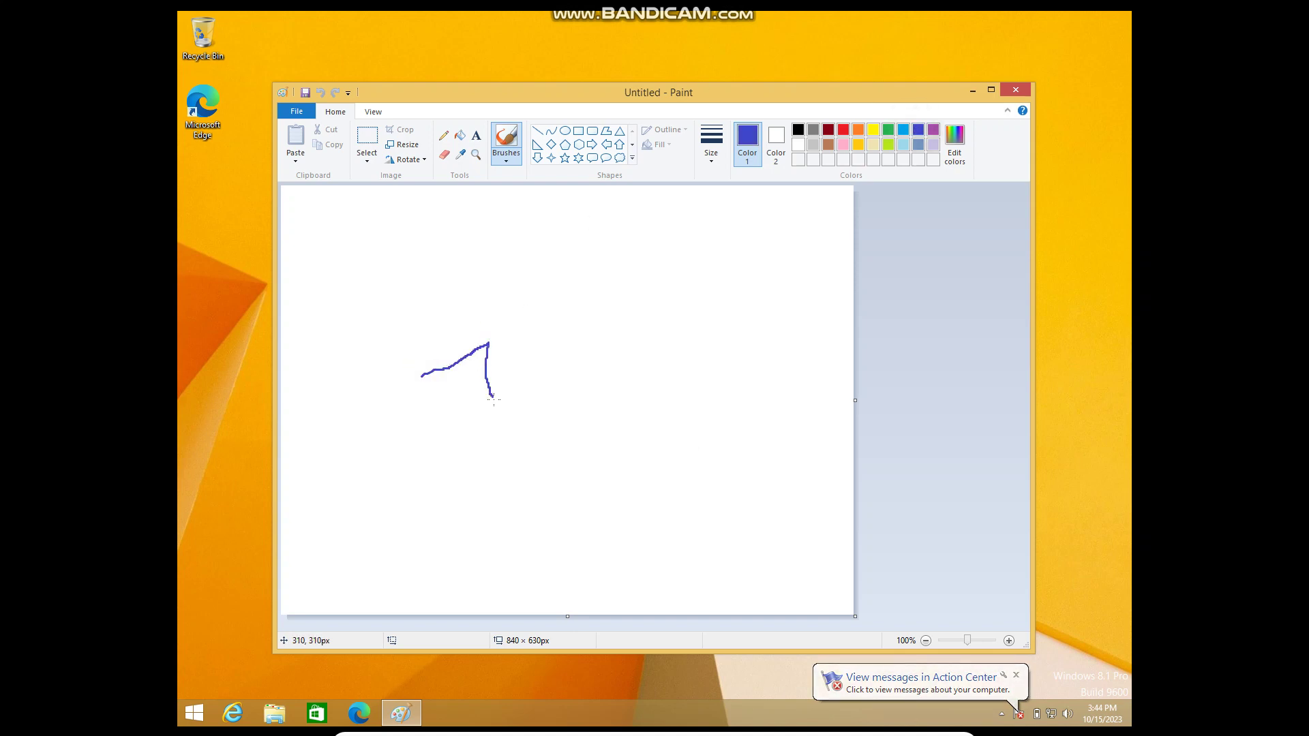
mouse_move(424, 400)
mouse_down()
mouse_move(431, 370)
mouse_move(527, 318)
mouse_move(559, 354)
mouse_move(567, 400)
mouse_move(529, 397)
mouse_up()
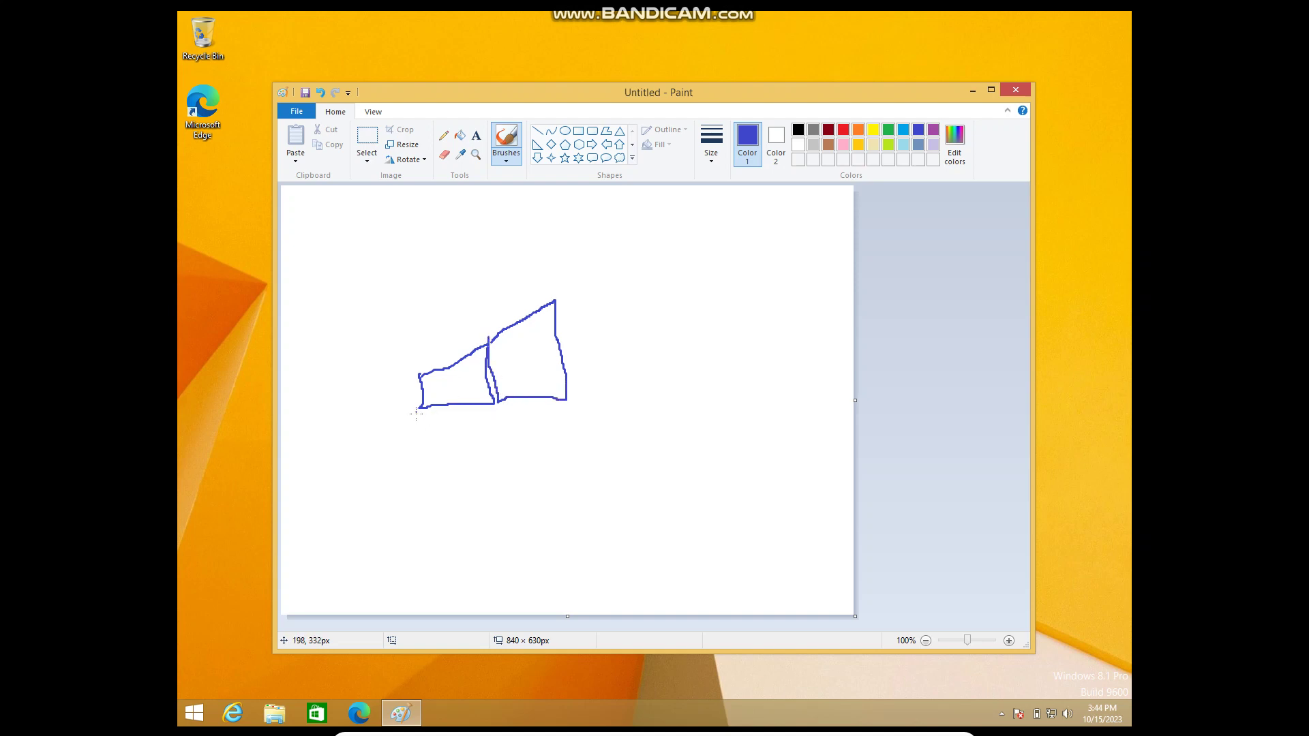
drag(416, 414, 422, 413)
drag(472, 460, 430, 439)
mouse_move(505, 410)
mouse_down()
mouse_move(558, 402)
mouse_move(574, 460)
mouse_move(518, 469)
mouse_move(499, 447)
mouse_move(501, 421)
mouse_up()
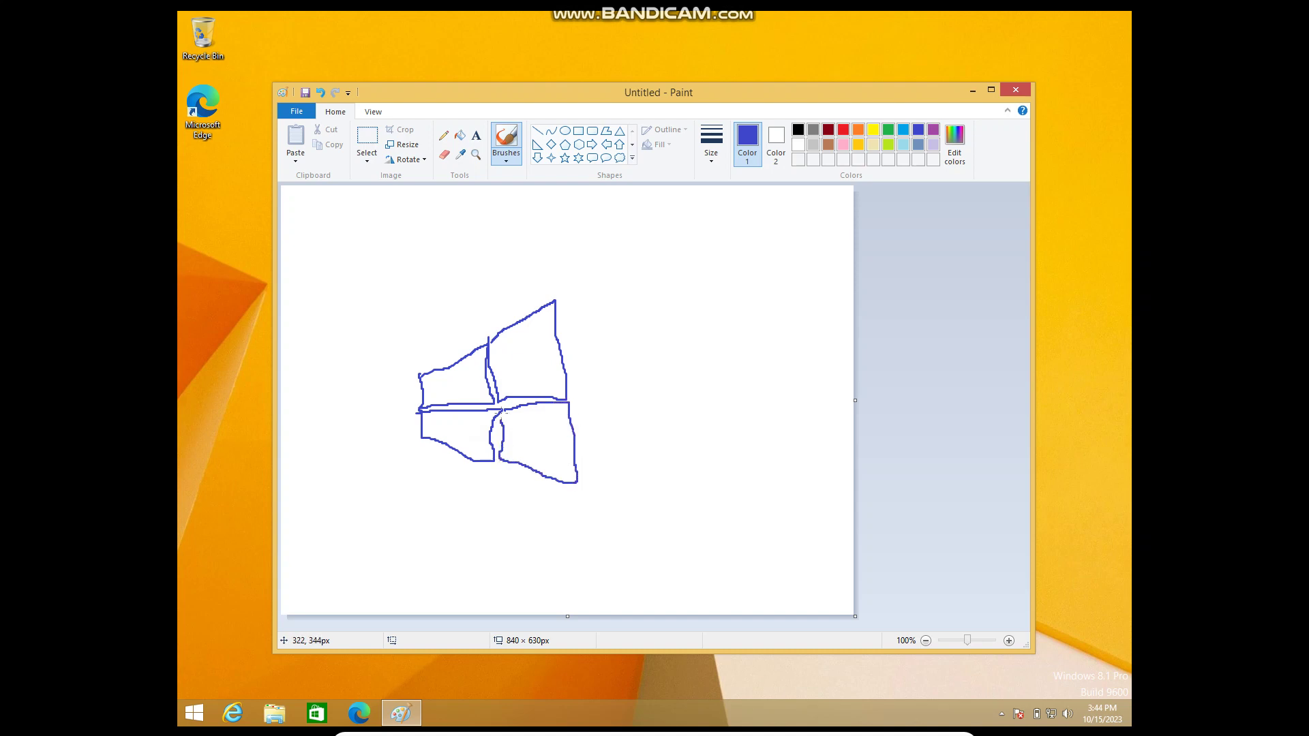
Add black legs with feet, a mouth, two eyes and a curved stroke to the Windows logo drawing.
click(798, 130)
mouse_move(535, 471)
mouse_down()
mouse_move(545, 542)
mouse_move(590, 542)
mouse_up()
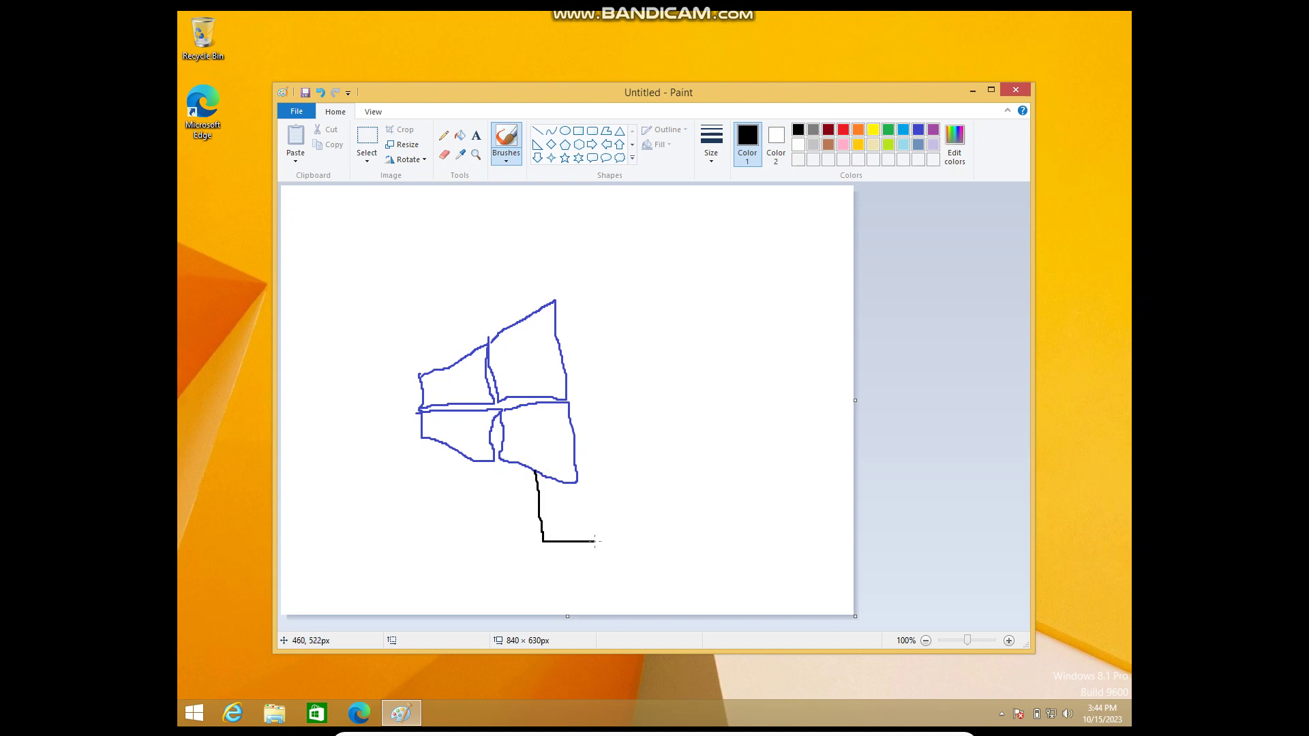
mouse_move(475, 461)
mouse_down()
mouse_move(455, 532)
mouse_move(414, 531)
mouse_up()
mouse_move(470, 403)
mouse_down()
mouse_move(536, 416)
mouse_move(498, 443)
mouse_move(471, 414)
mouse_up()
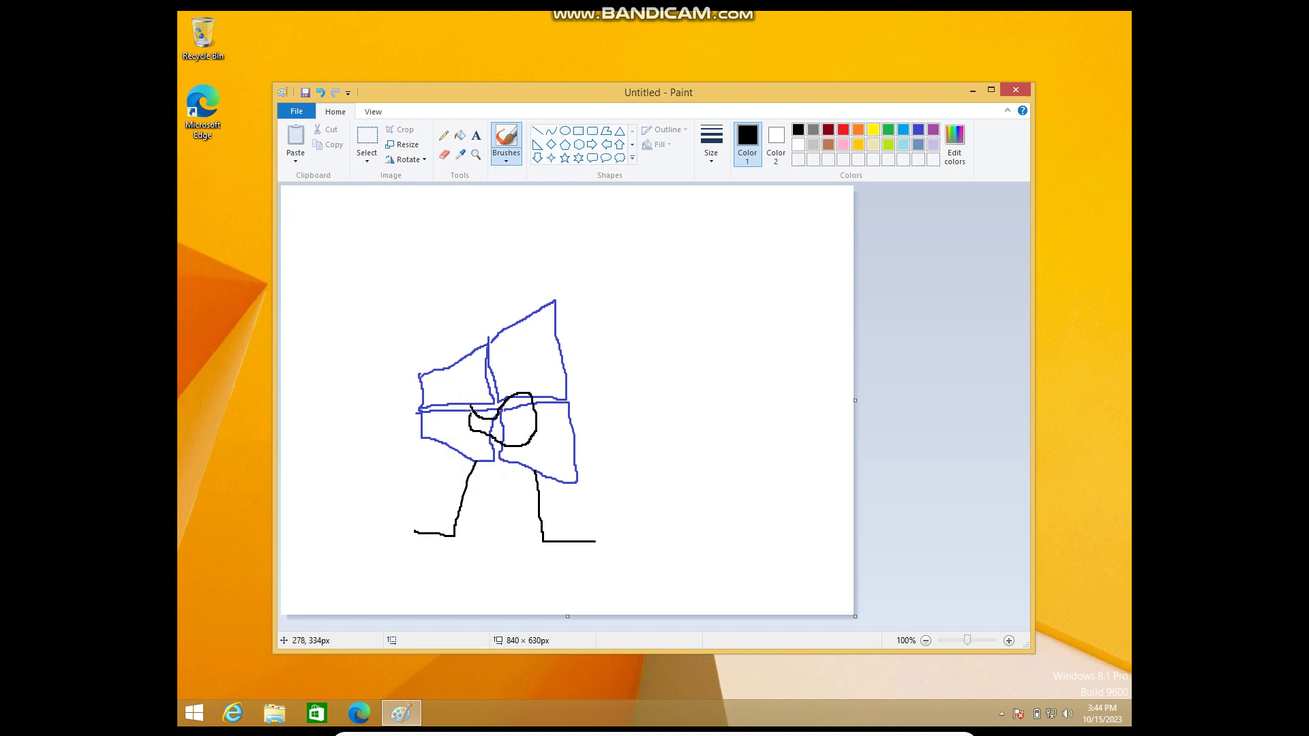
mouse_move(473, 355)
mouse_down()
mouse_move(472, 390)
mouse_move(525, 311)
mouse_move(524, 360)
mouse_up()
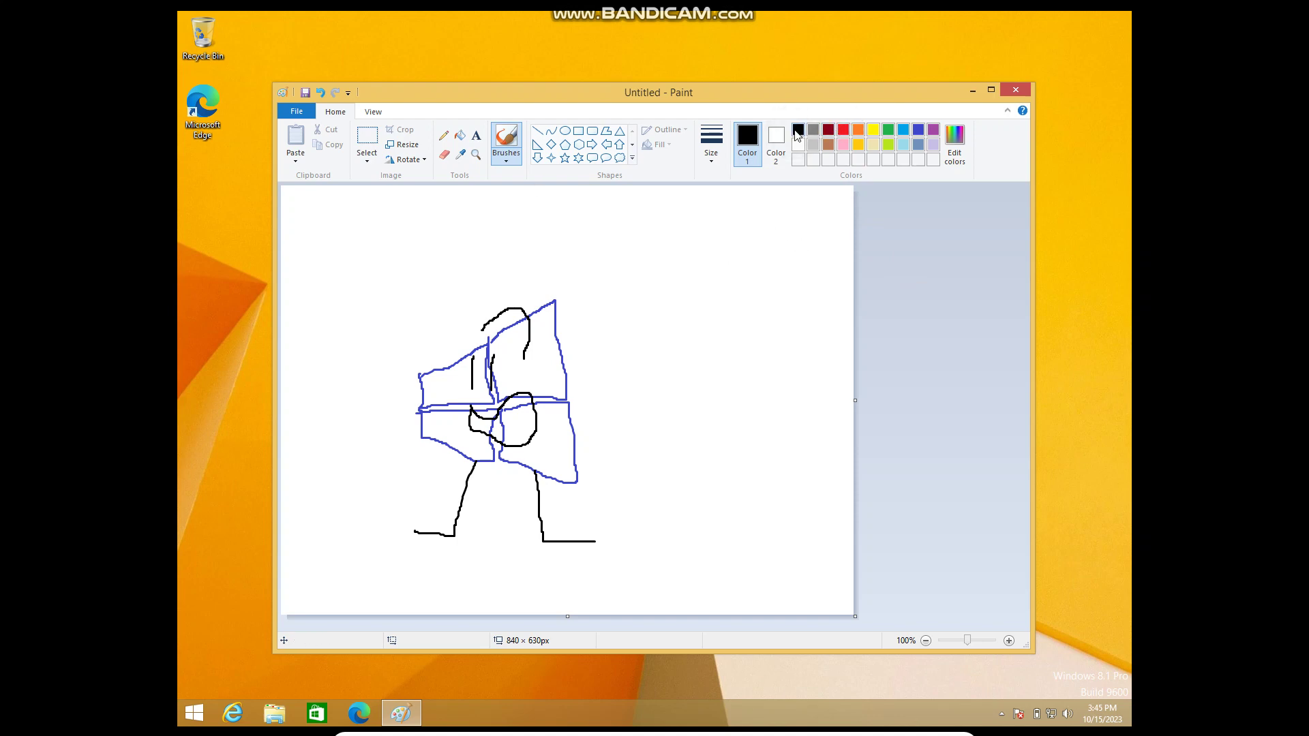
Handwrite "Win 8.1" and "2013" in black beside the logo character, and close Paint without saving the drawing.
mouse_move(557, 227)
mouse_down()
mouse_move(613, 216)
mouse_move(627, 259)
mouse_move(667, 255)
mouse_move(622, 294)
mouse_move(592, 293)
mouse_move(594, 265)
mouse_move(655, 312)
mouse_up()
click(631, 215)
click(638, 317)
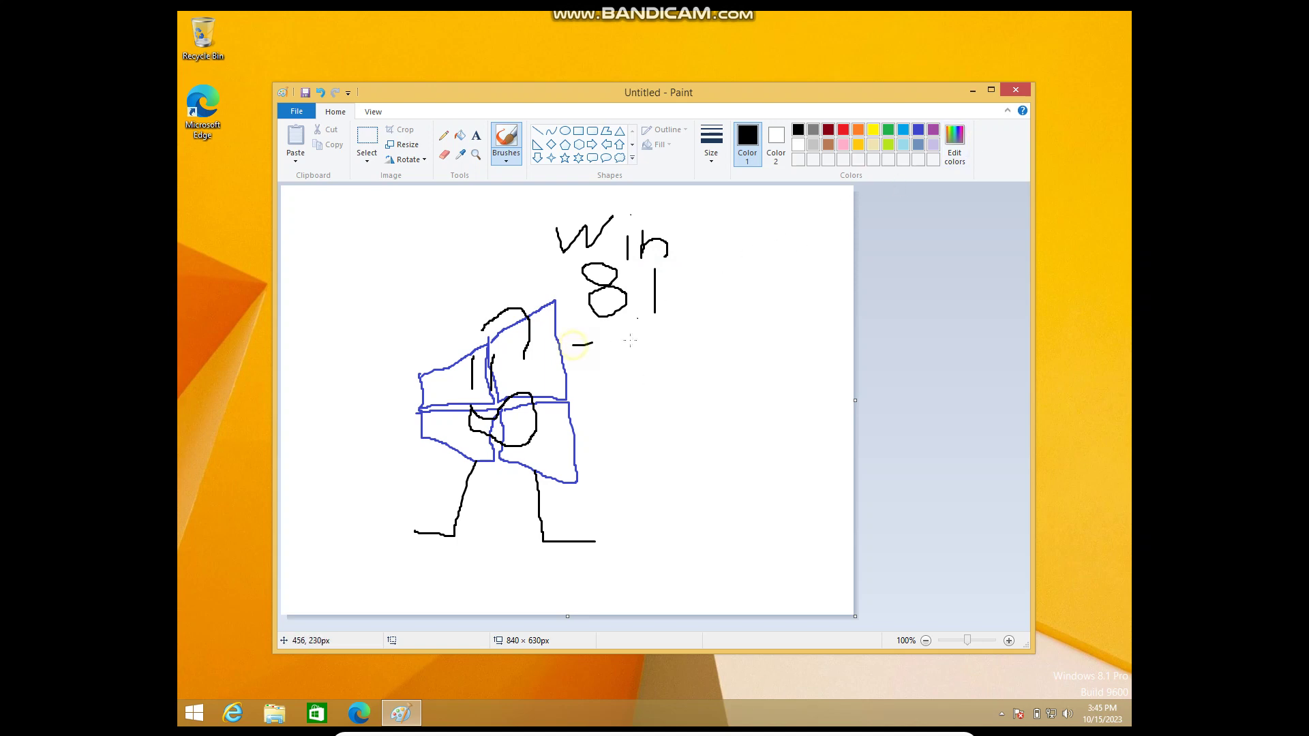
mouse_move(630, 341)
mouse_down()
mouse_move(617, 380)
mouse_move(673, 393)
mouse_up()
mouse_move(666, 343)
mouse_down()
mouse_move(700, 382)
mouse_move(654, 340)
mouse_move(683, 352)
mouse_up()
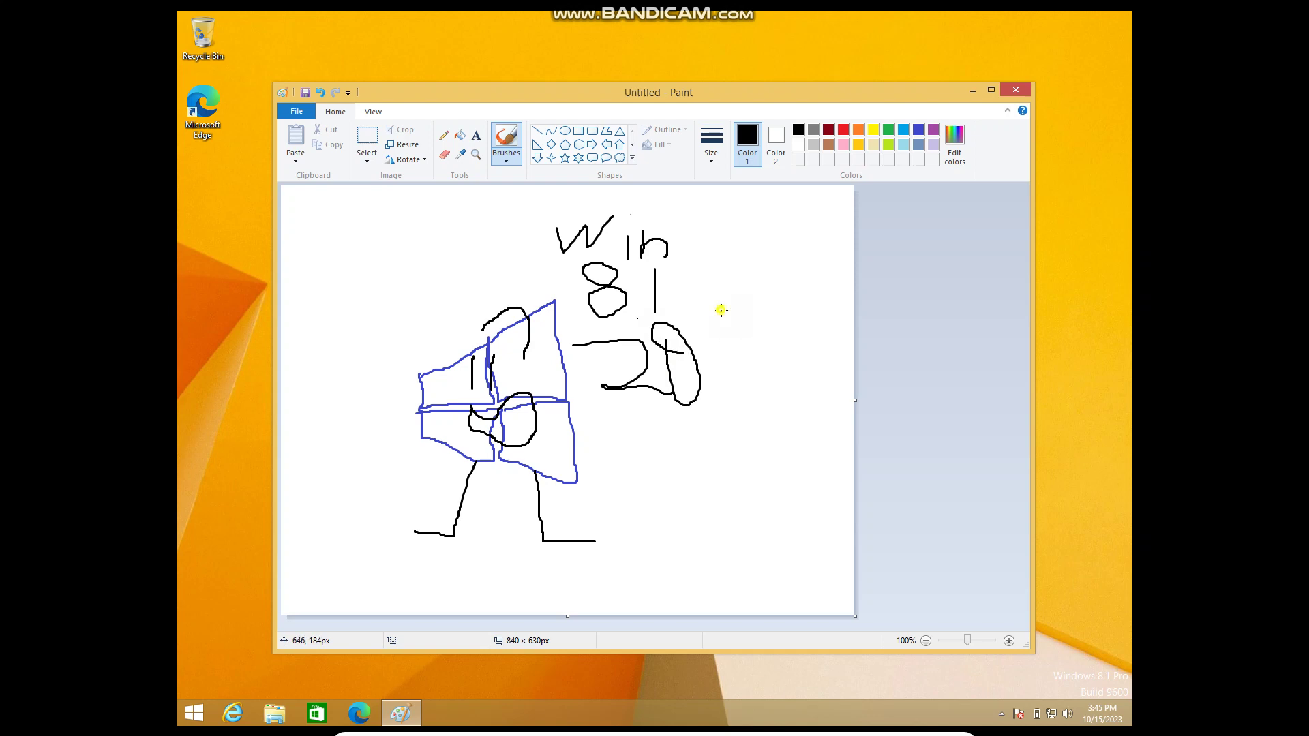
drag(720, 311, 718, 397)
mouse_move(749, 330)
mouse_down()
mouse_move(789, 323)
mouse_move(738, 357)
mouse_up()
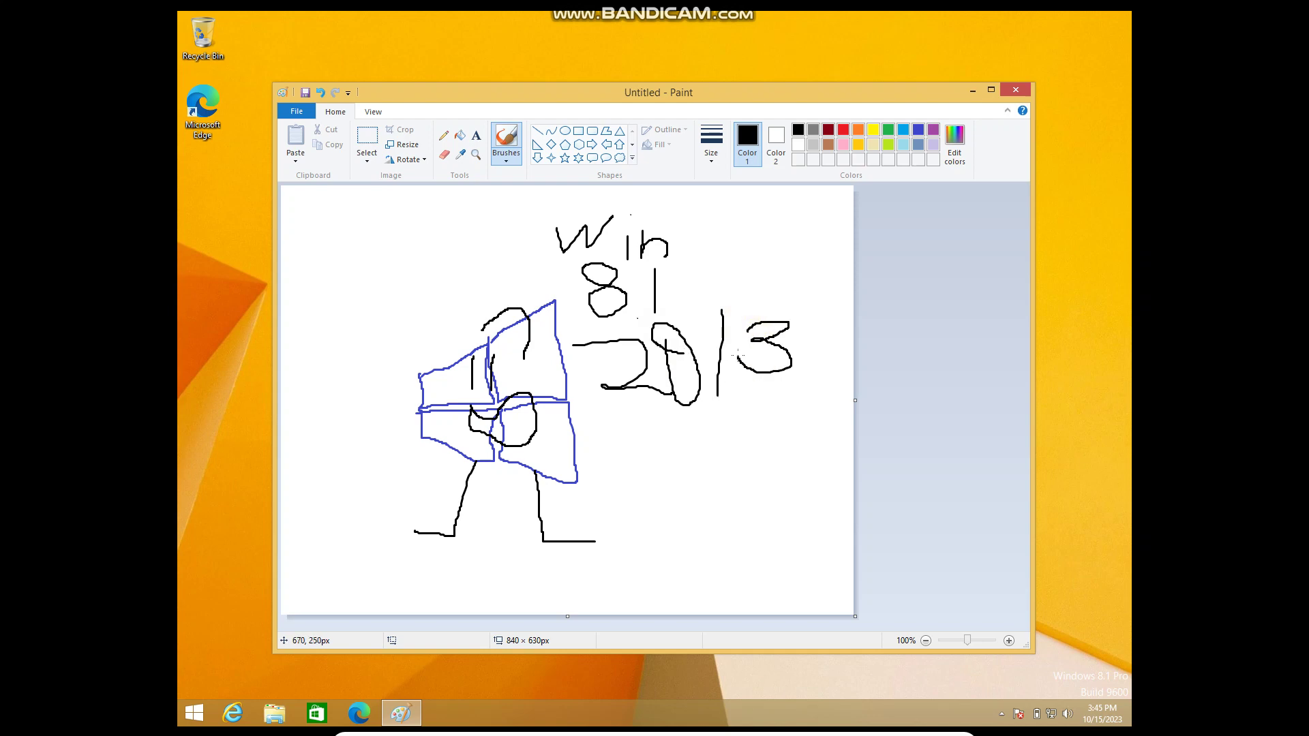
click(1016, 91)
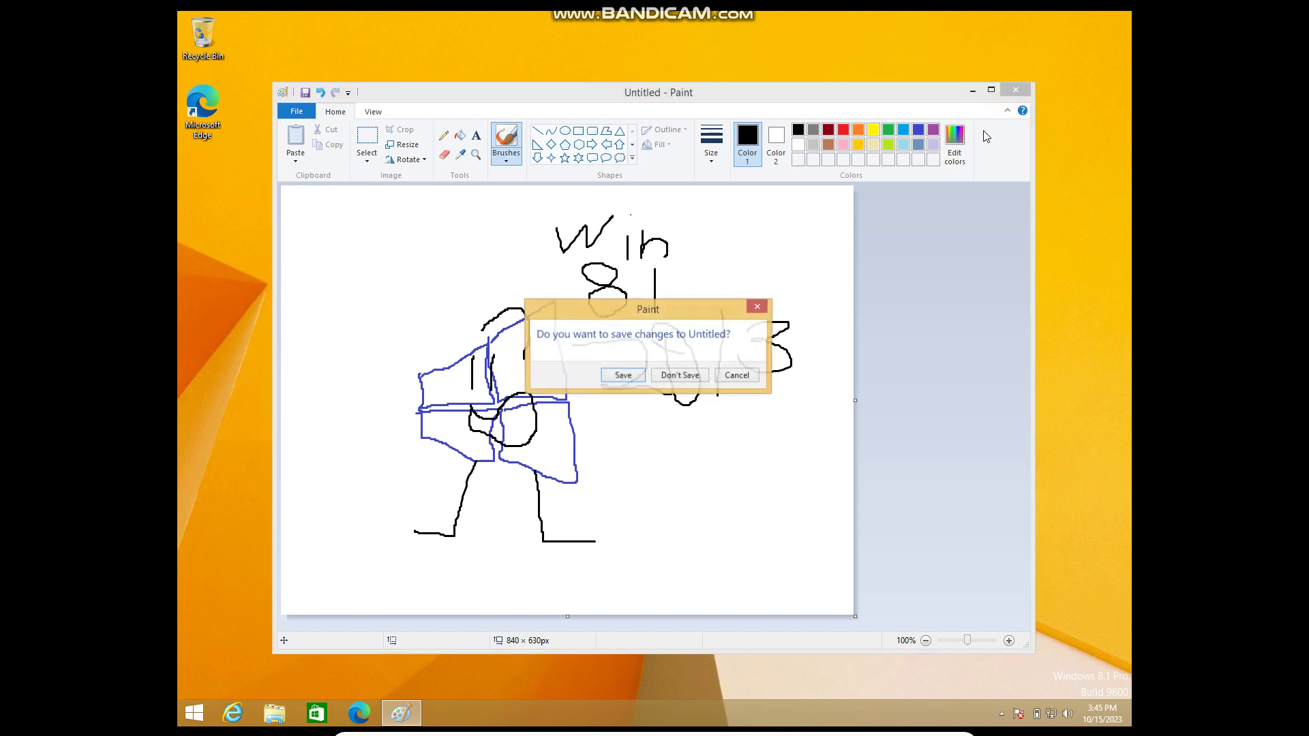
click(682, 380)
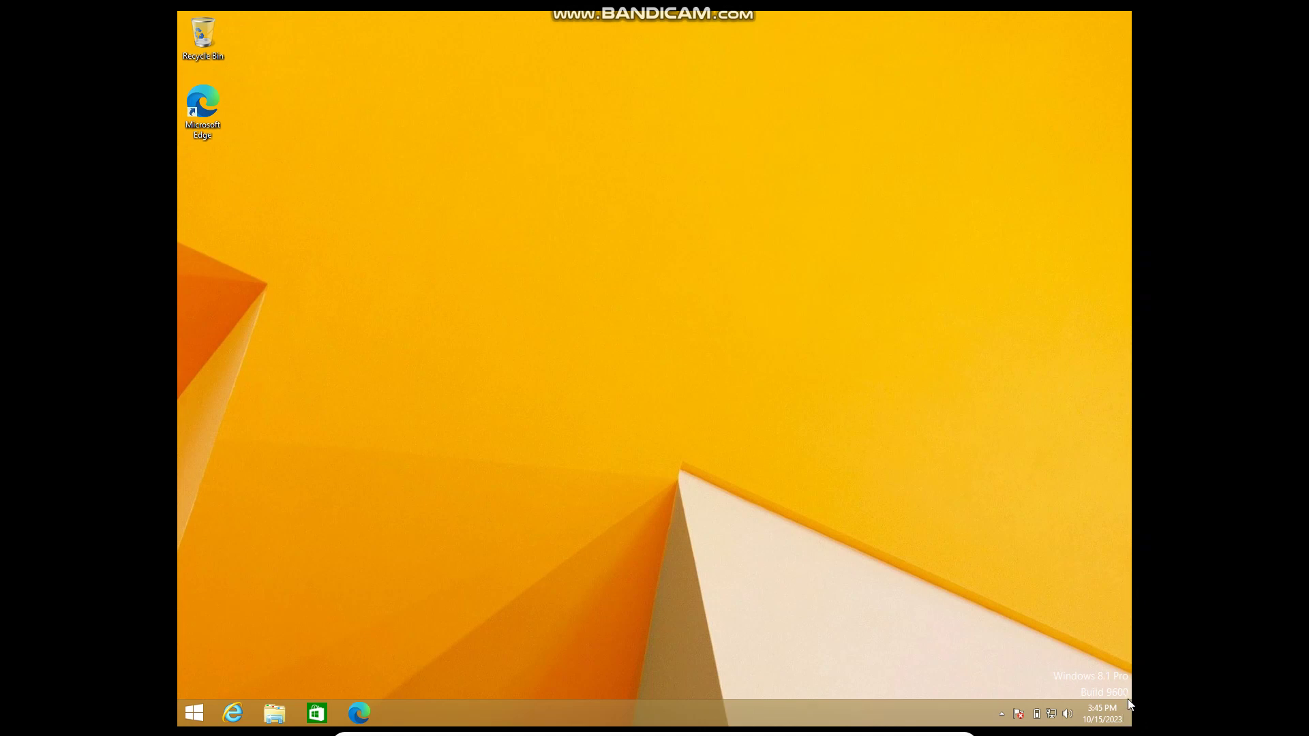
Open the Start screen and look through the full apps list.
mouse_move(1131, 723)
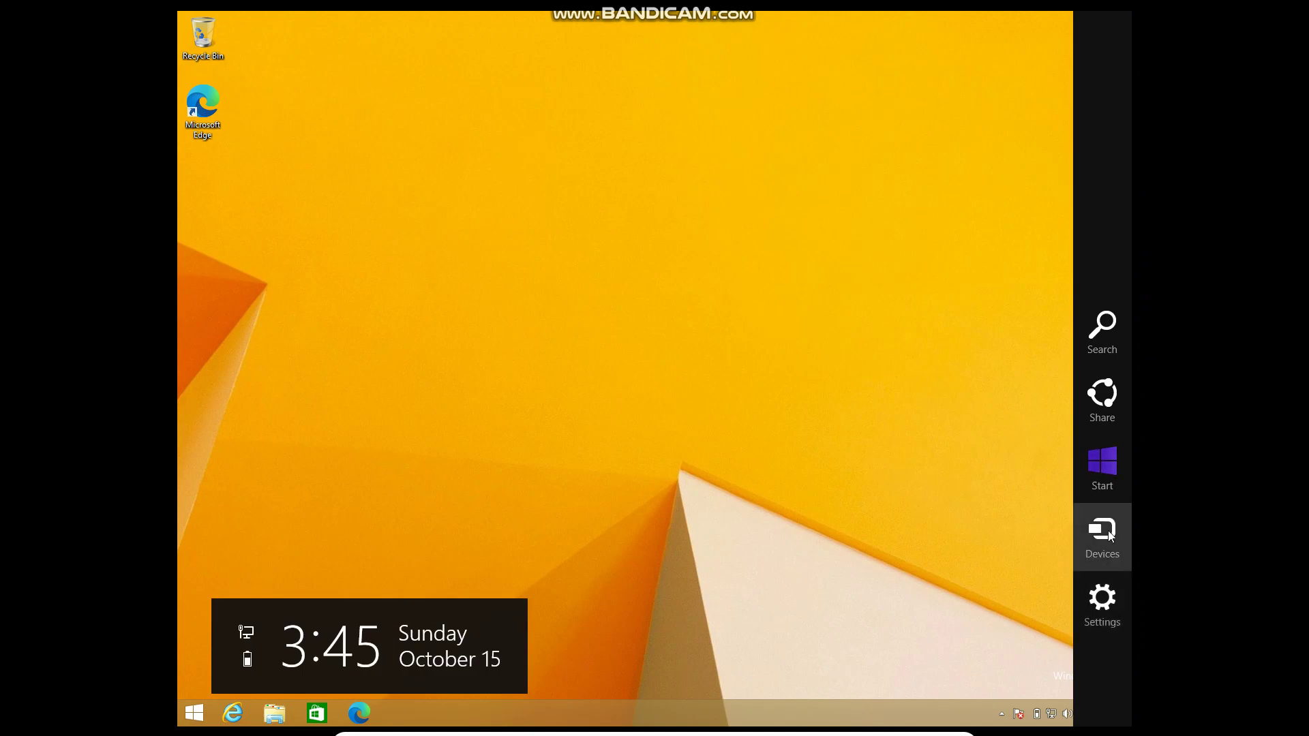
click(1098, 477)
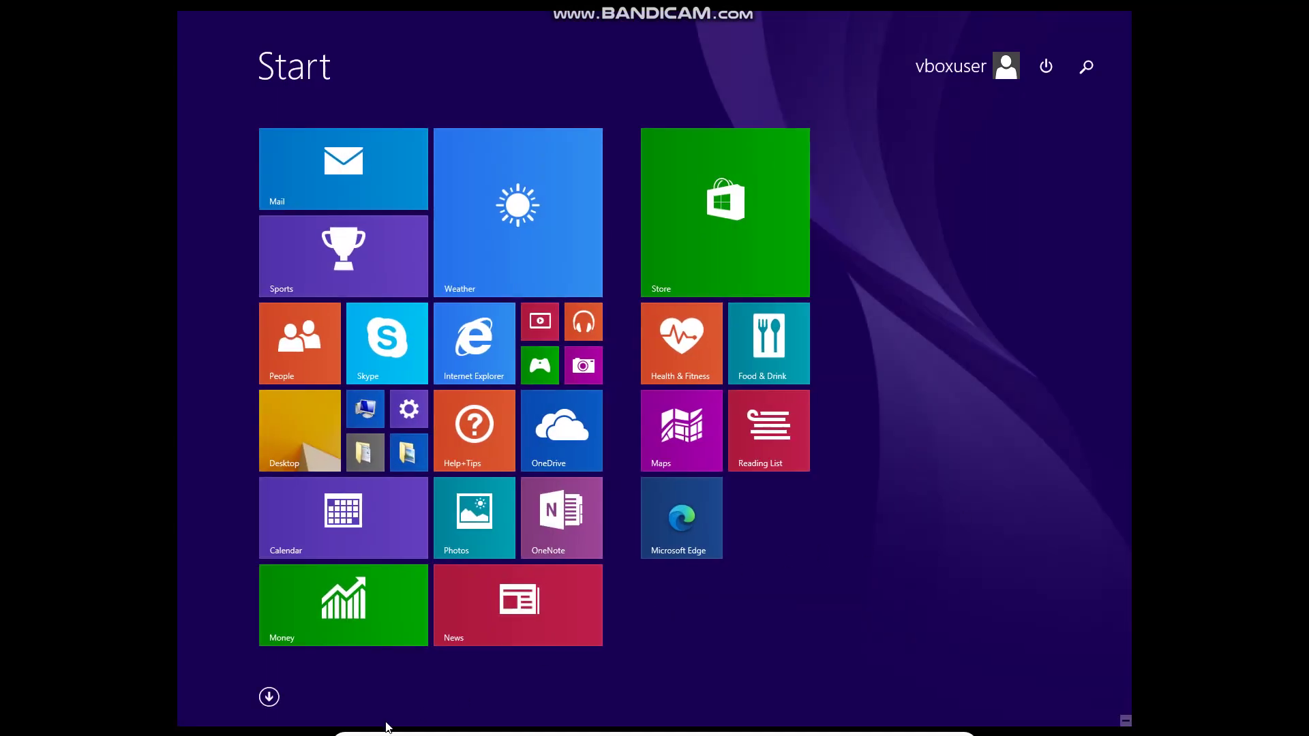
click(270, 696)
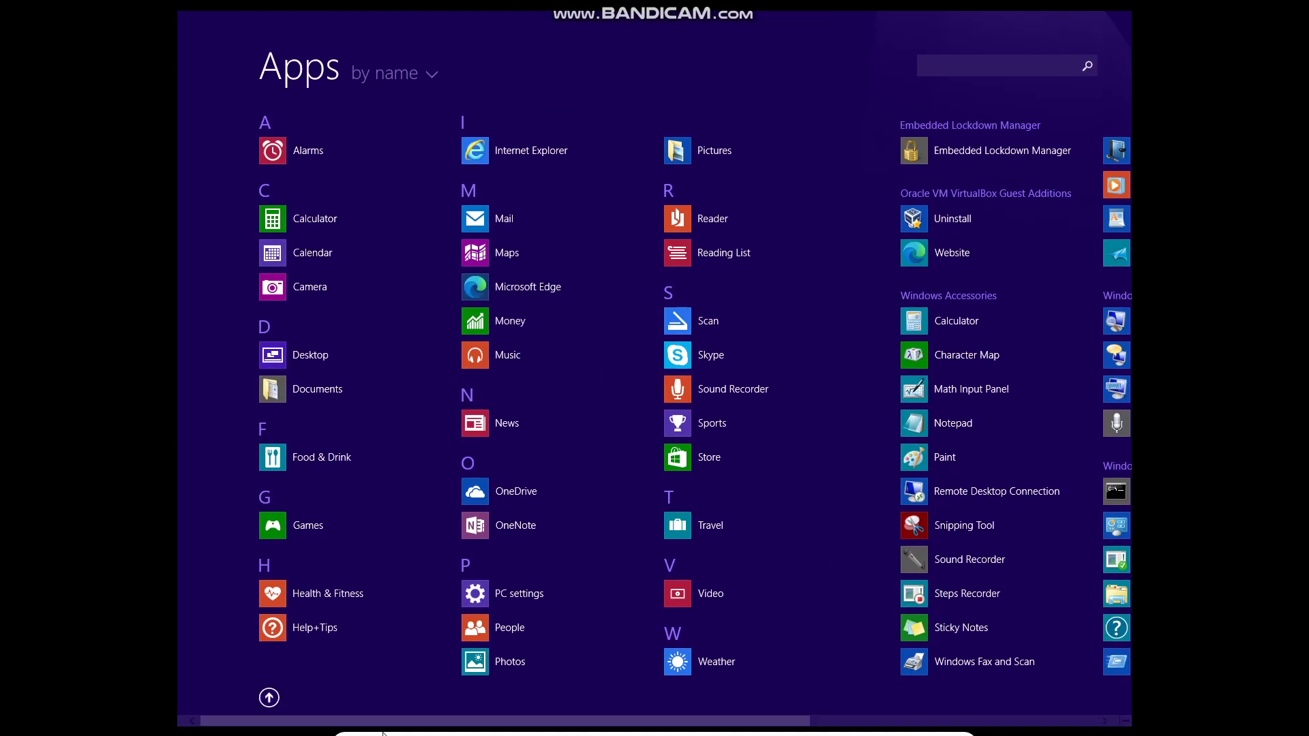
scroll(383, 704, down, 3)
scroll(383, 704, up, 3)
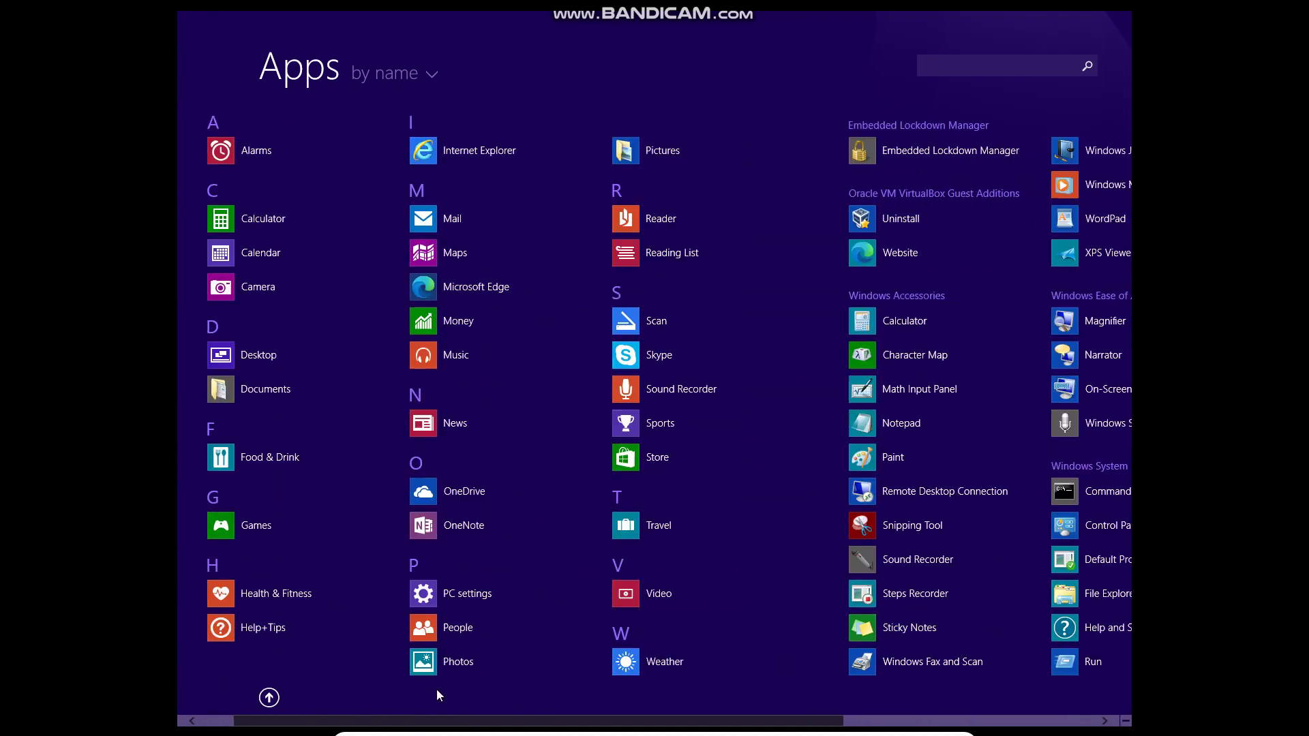
click(269, 697)
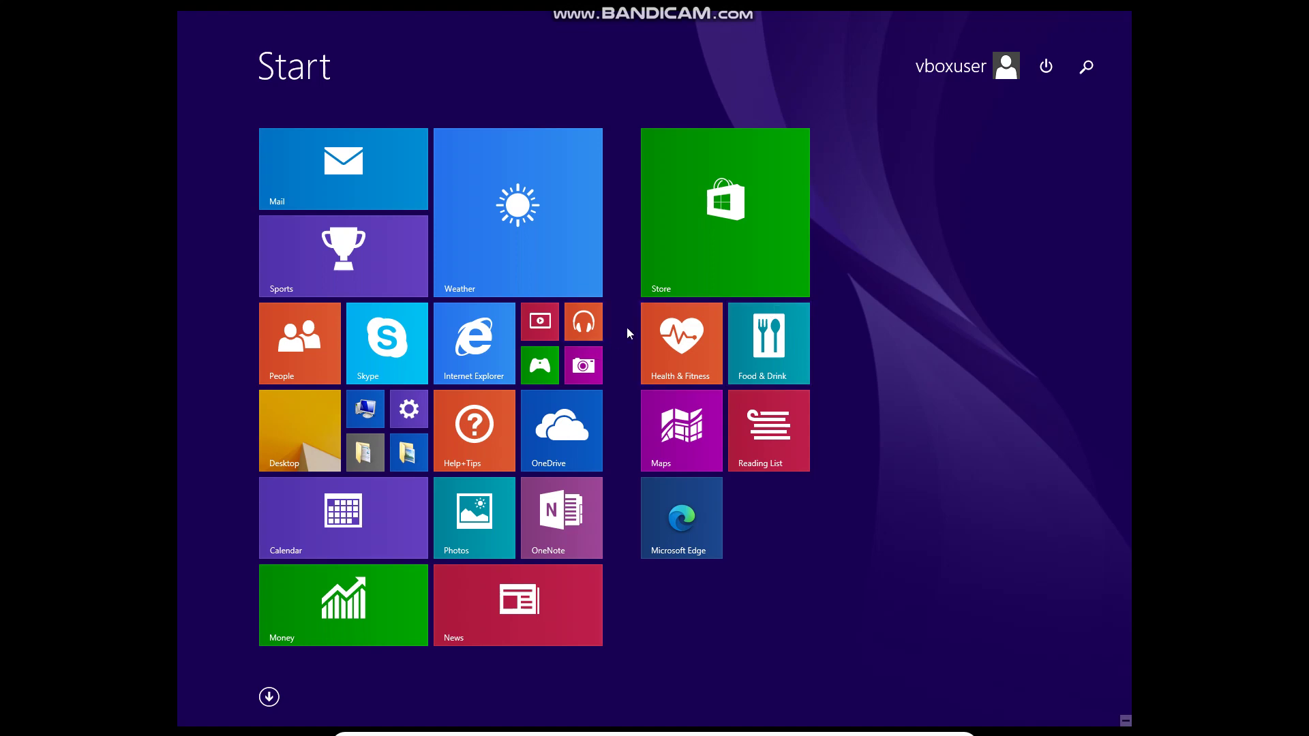
click(268, 697)
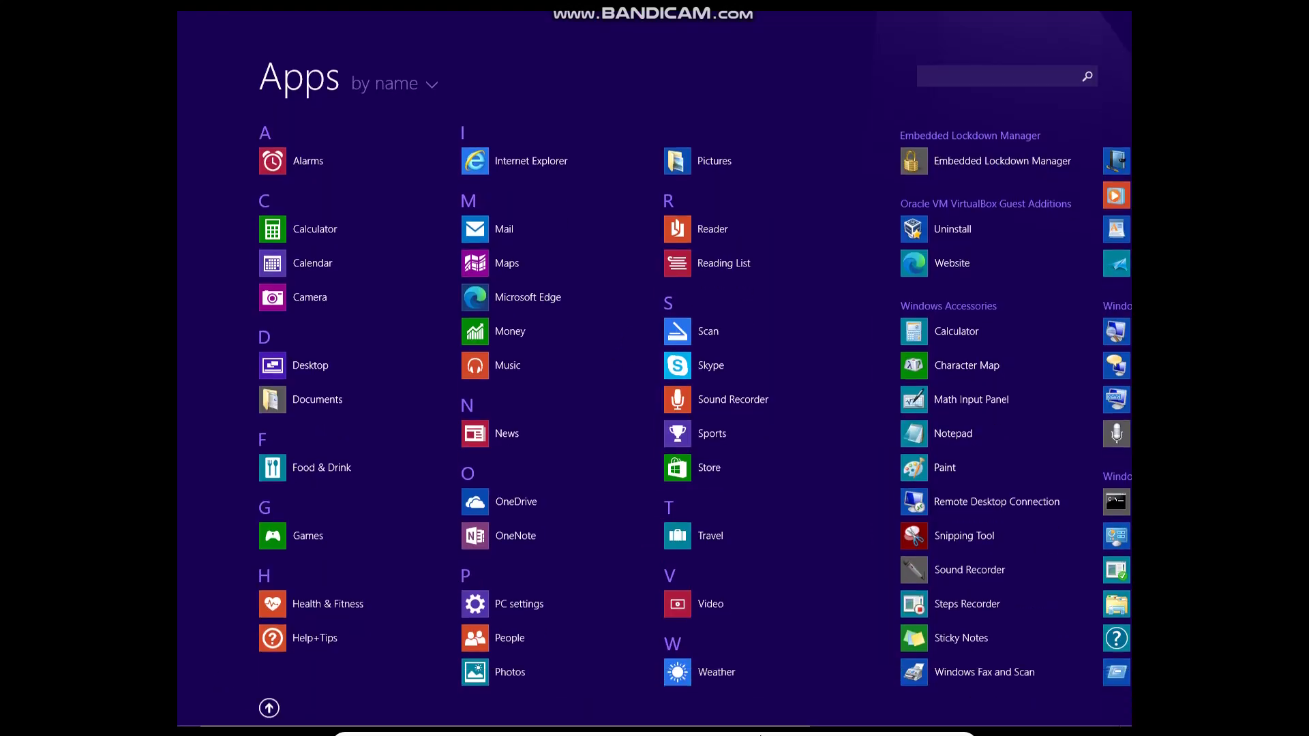
drag(798, 721, 526, 735)
Search the apps list for "windows med" and clear the search.
click(1000, 66)
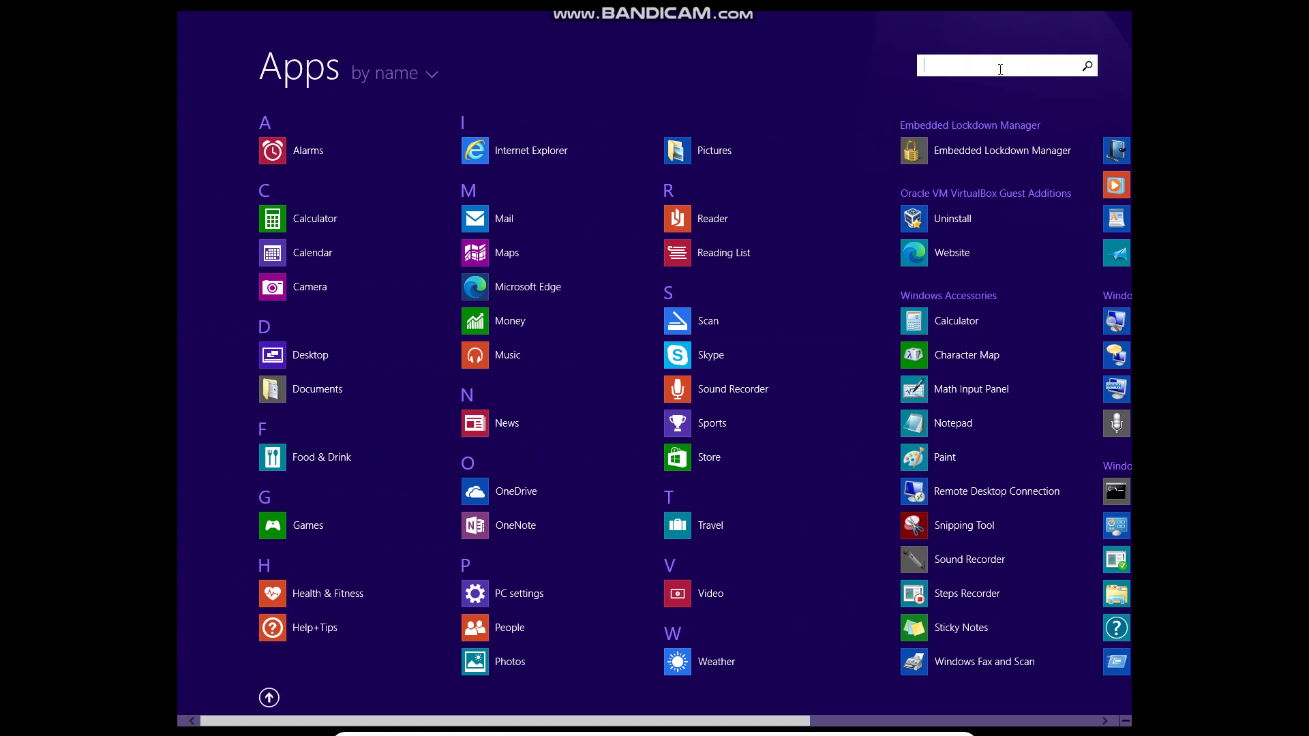
text(wi)
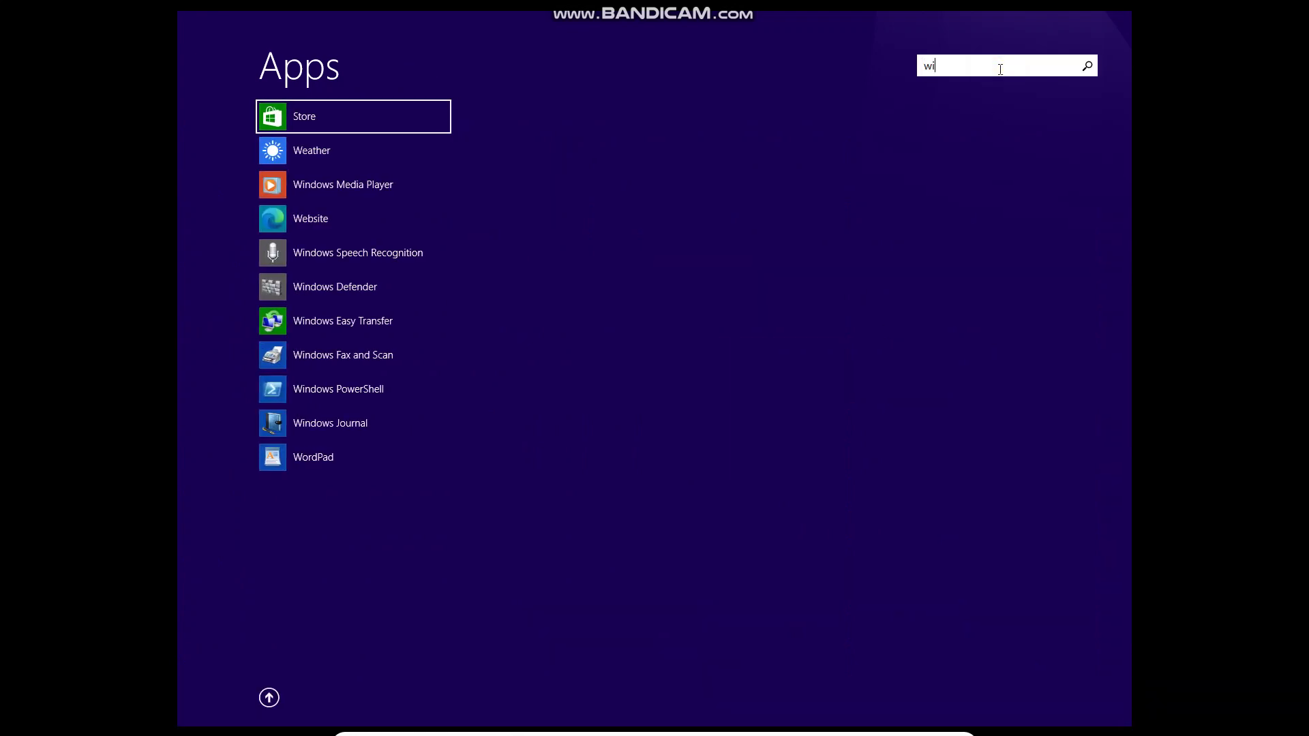
text(ndo)
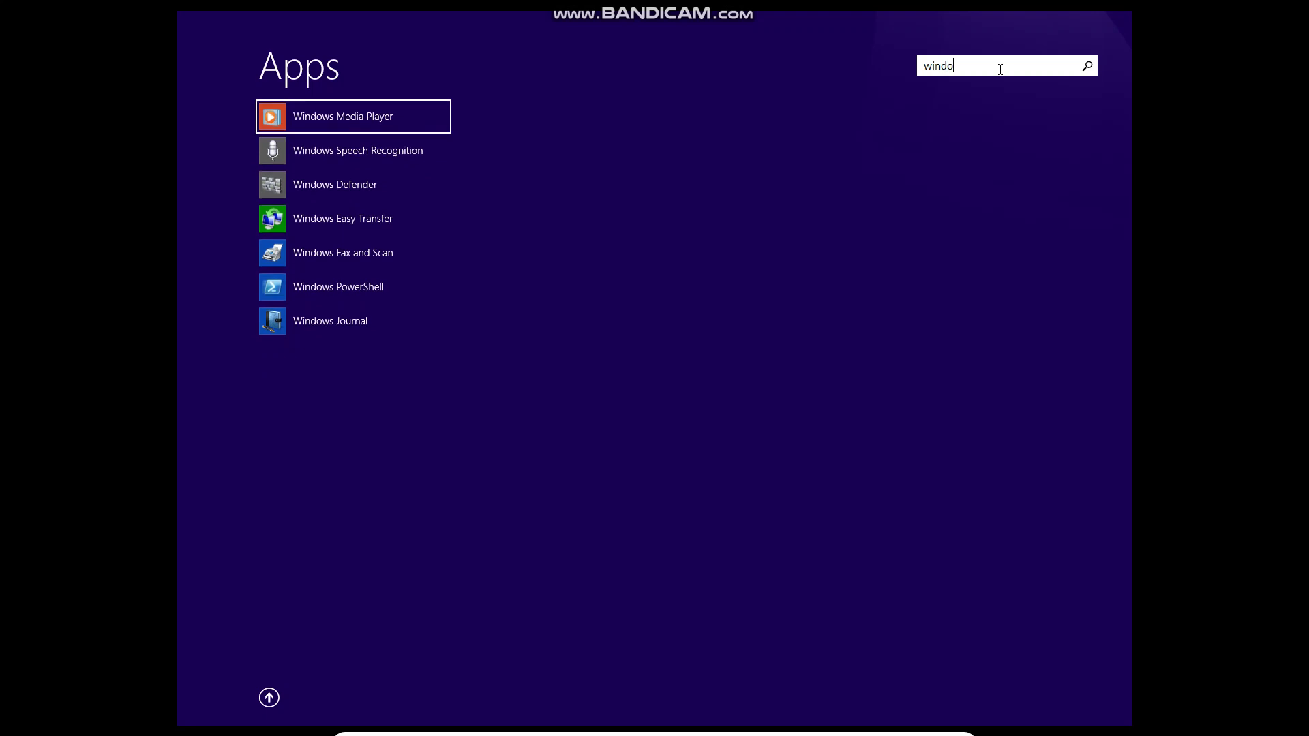
text(ws m)
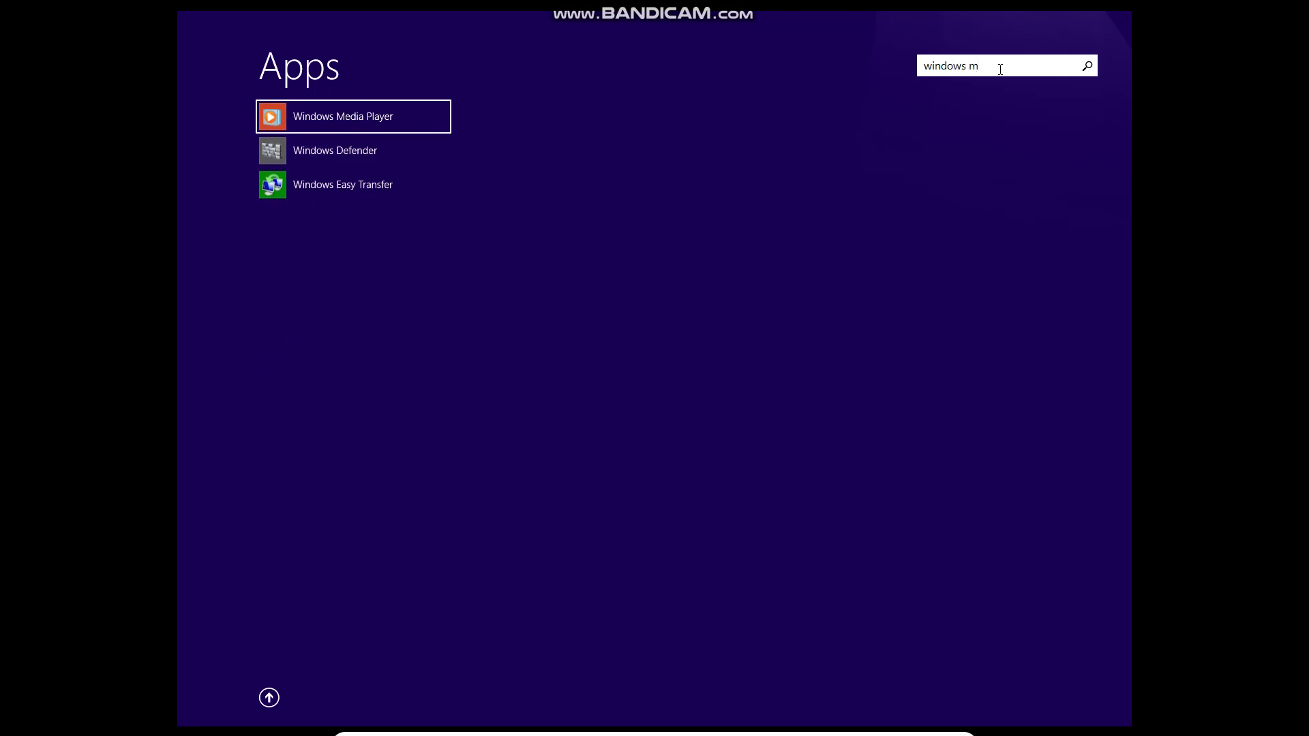
text(ed)
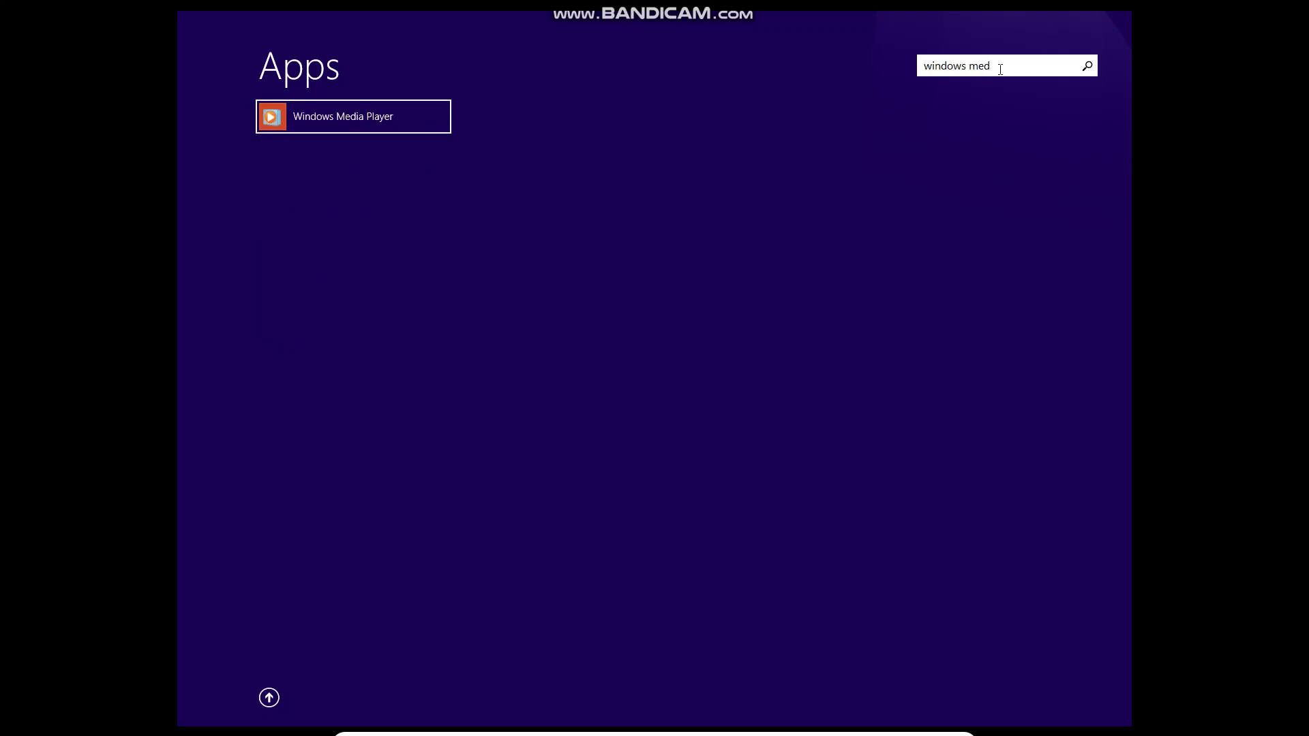
key(BackSpace)
key(BackSpace)
key(BackSpace)
key(BackSpace)
key(BackSpace)
key(BackSpace)
key(BackSpace)
key(BackSpace)
key(BackSpace)
key(BackSpace)
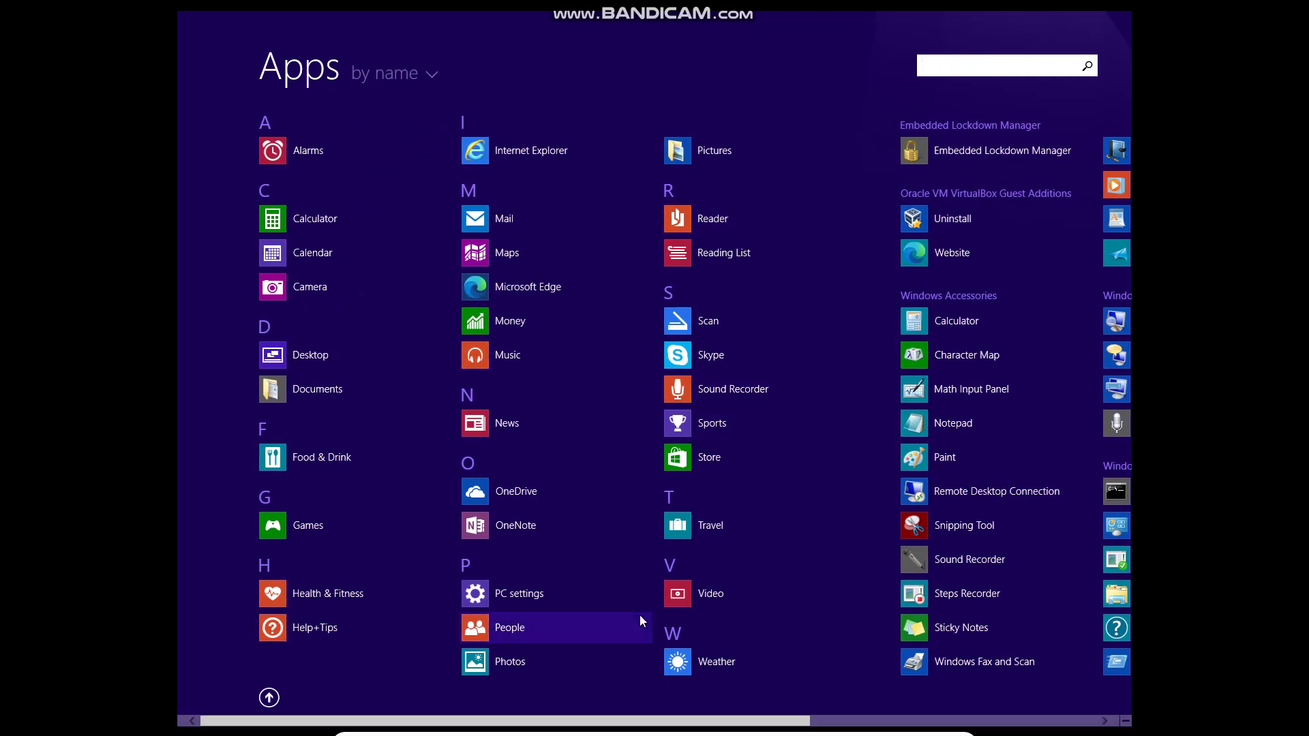
Open Control Panel's Personalization settings from the apps list and apply the "Lines and colors" theme.
drag(743, 721, 1077, 733)
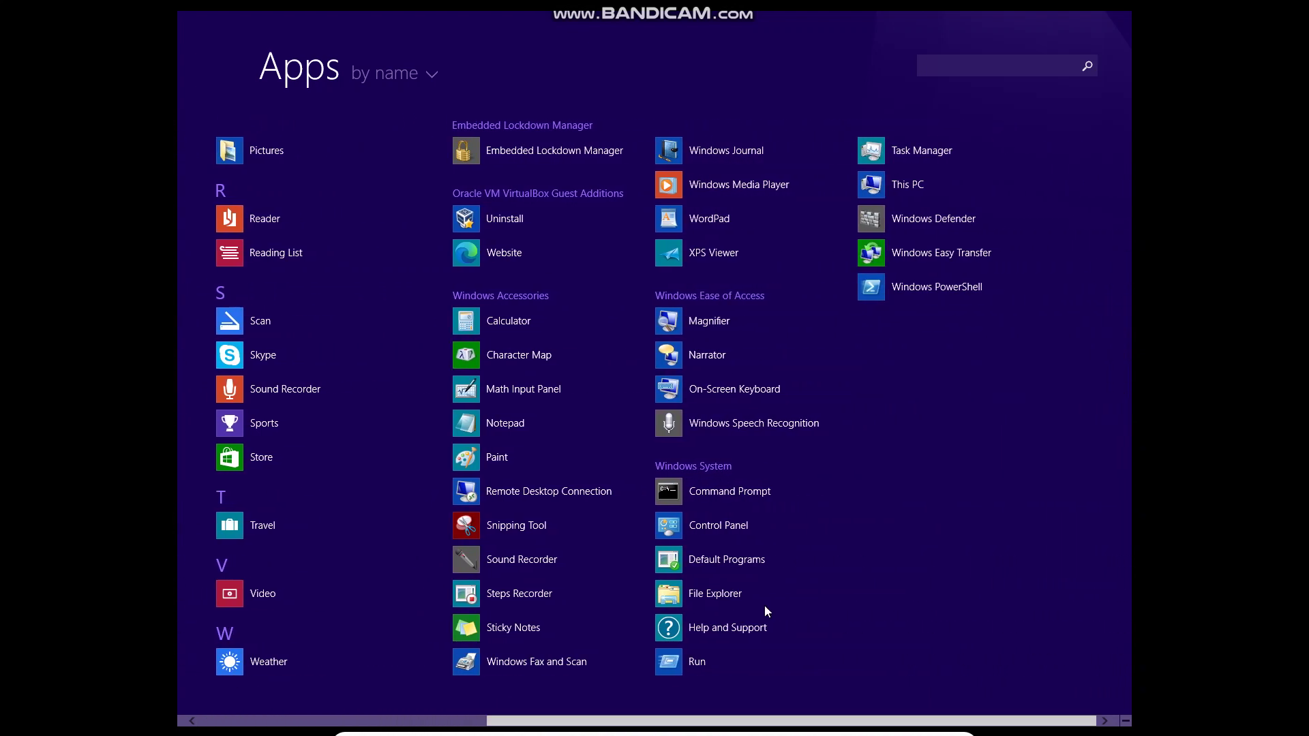
click(719, 525)
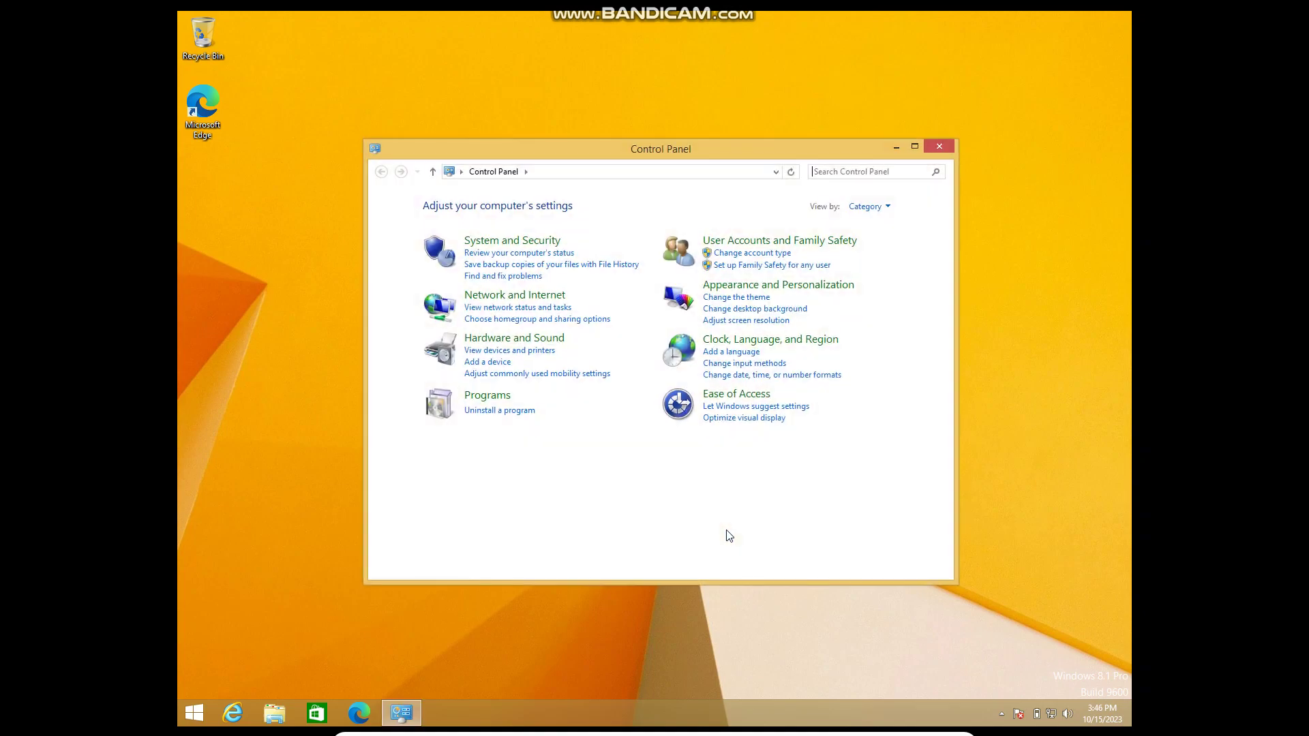
click(753, 286)
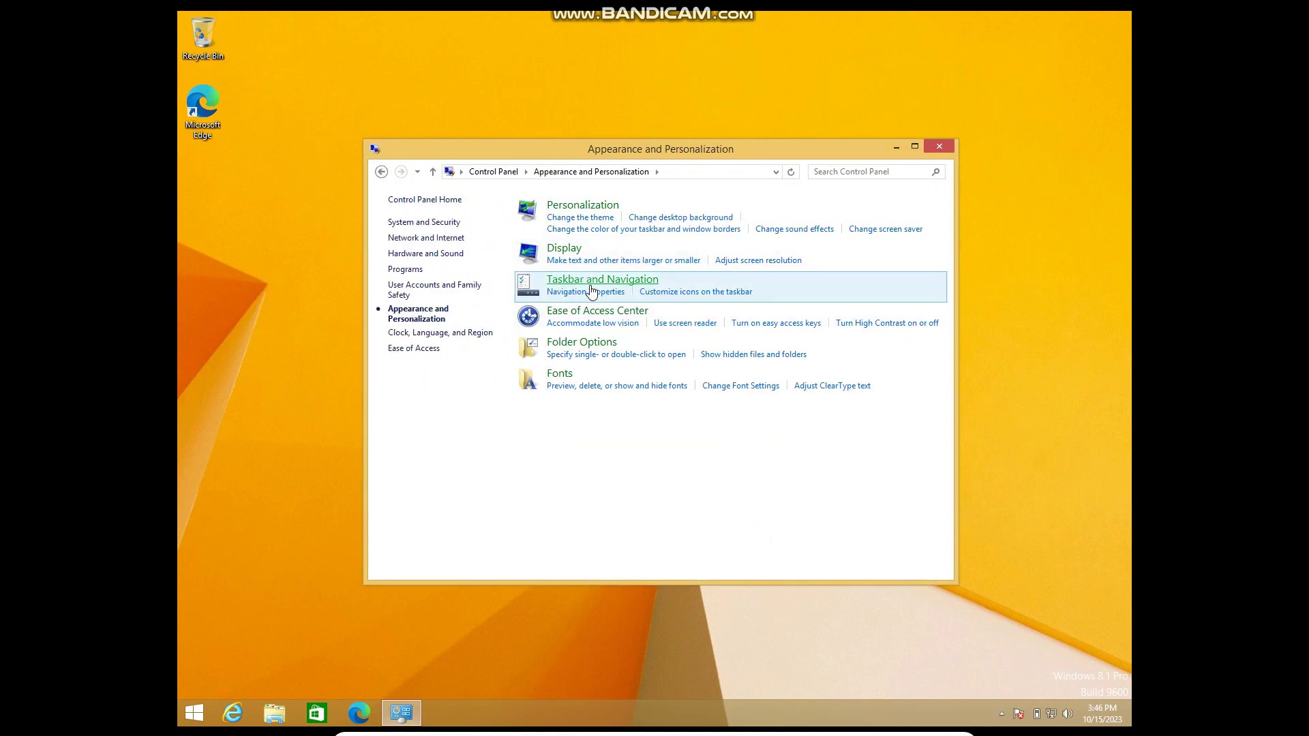
click(583, 213)
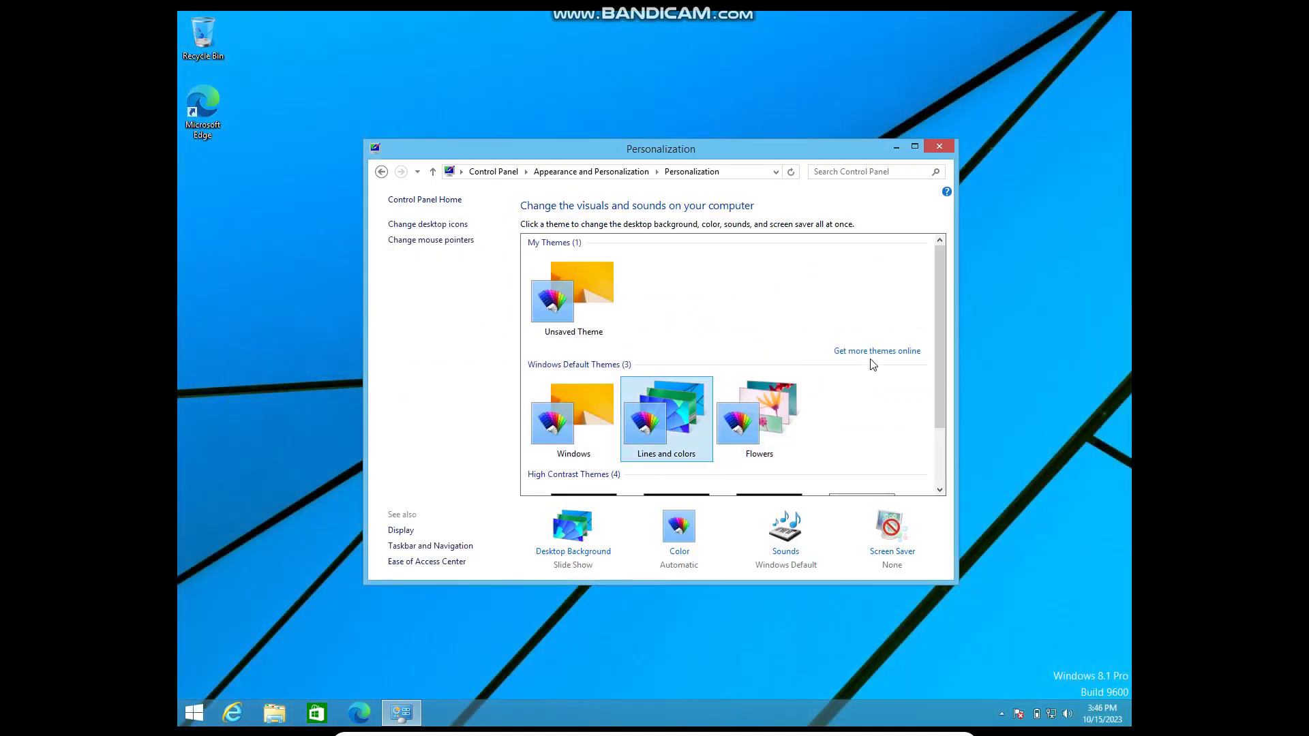
Cycle through the "Lines and colors" slide show's desktop backgrounds, advancing to the next one repeatedly.
right_click(1087, 406)
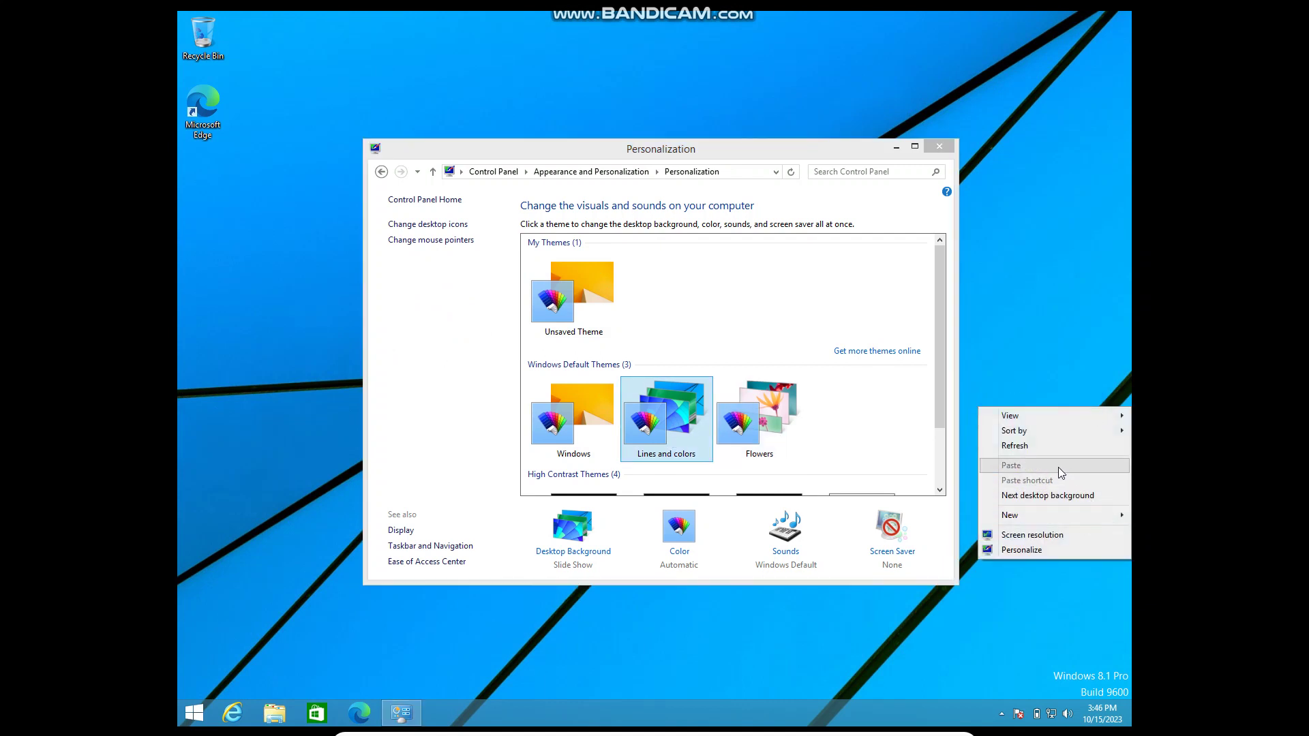
click(1055, 496)
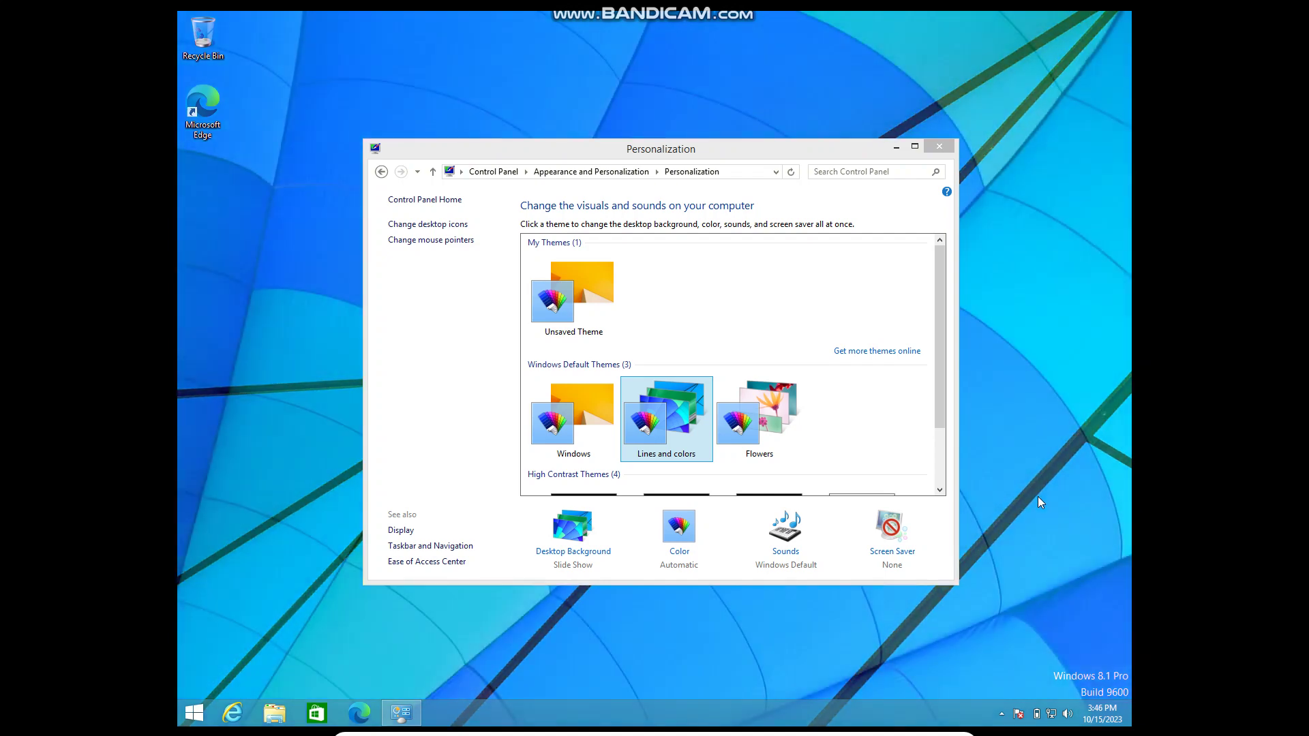
right_click(1029, 496)
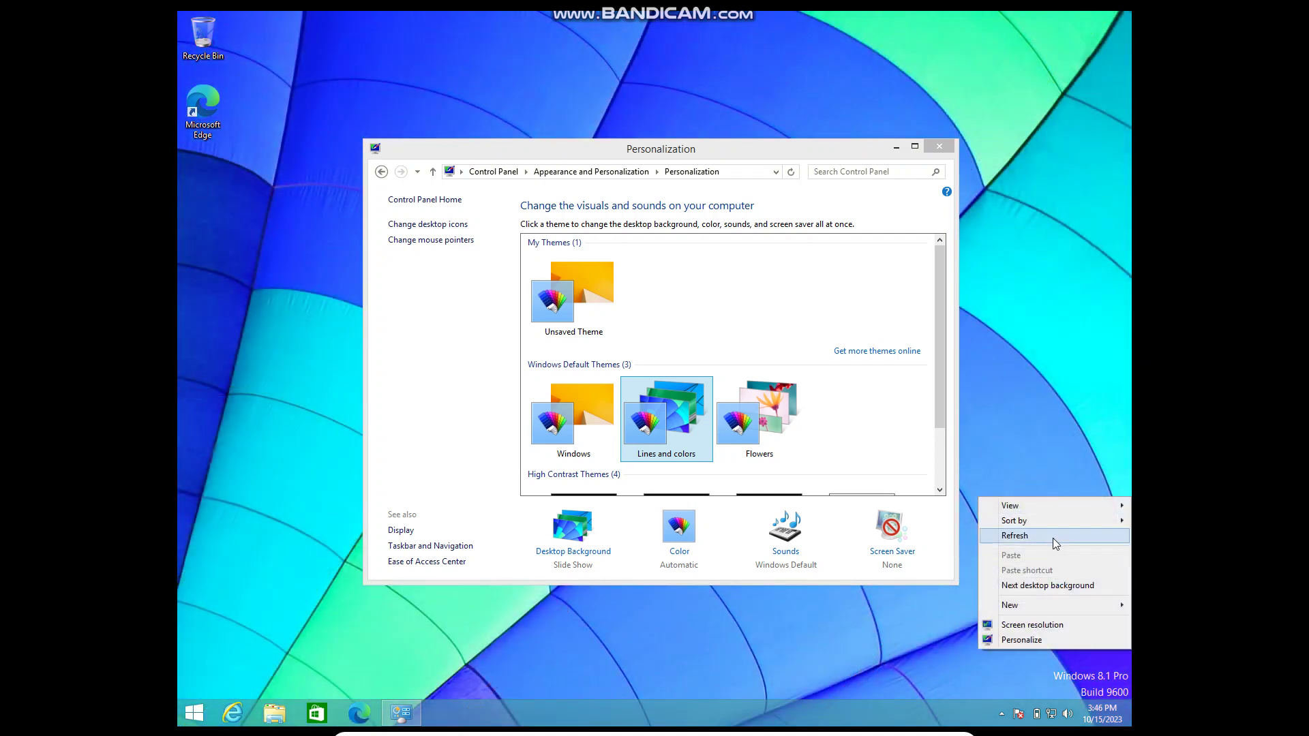
click(1054, 586)
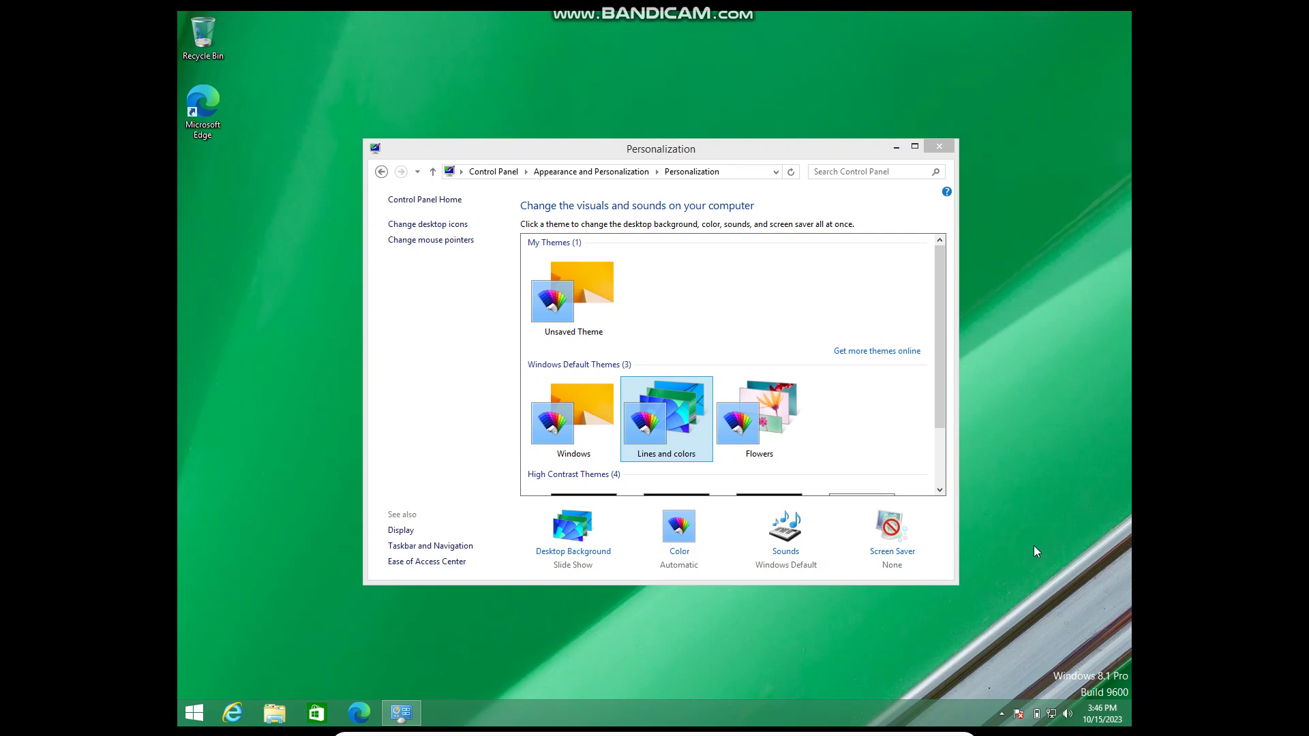
right_click(1024, 467)
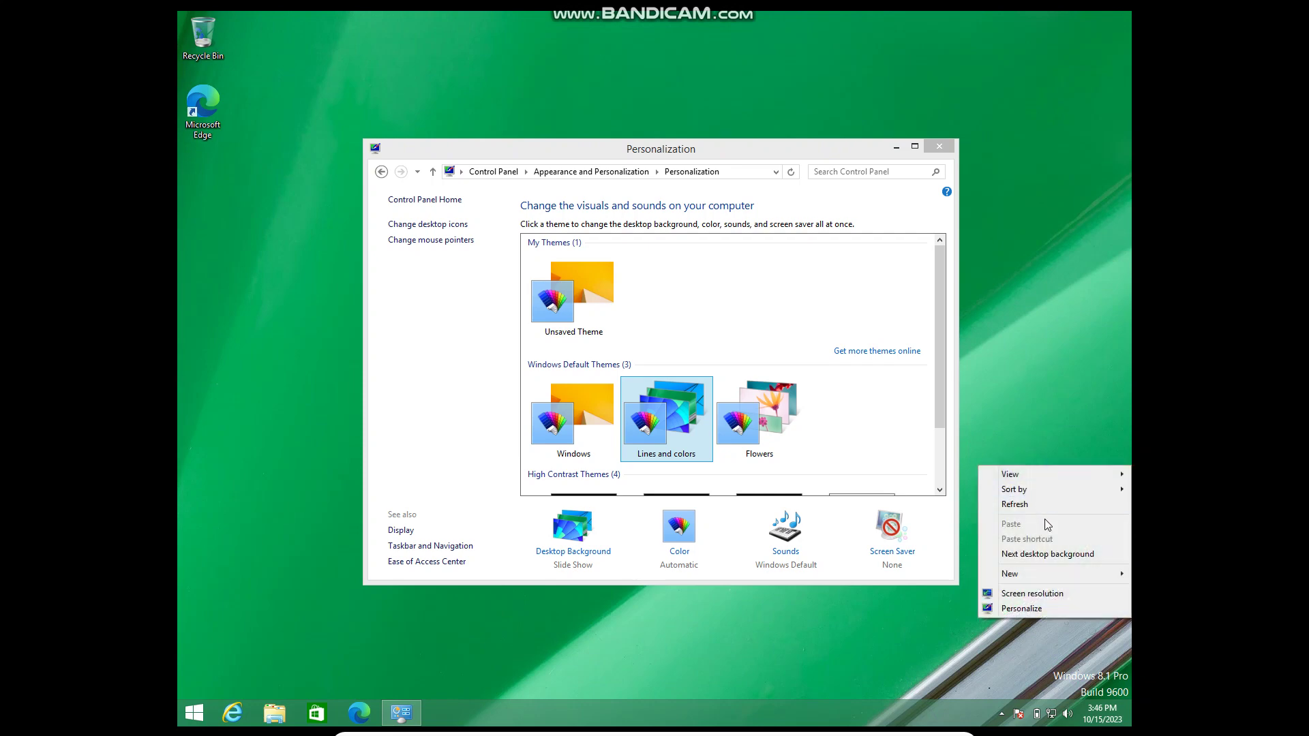
click(1054, 554)
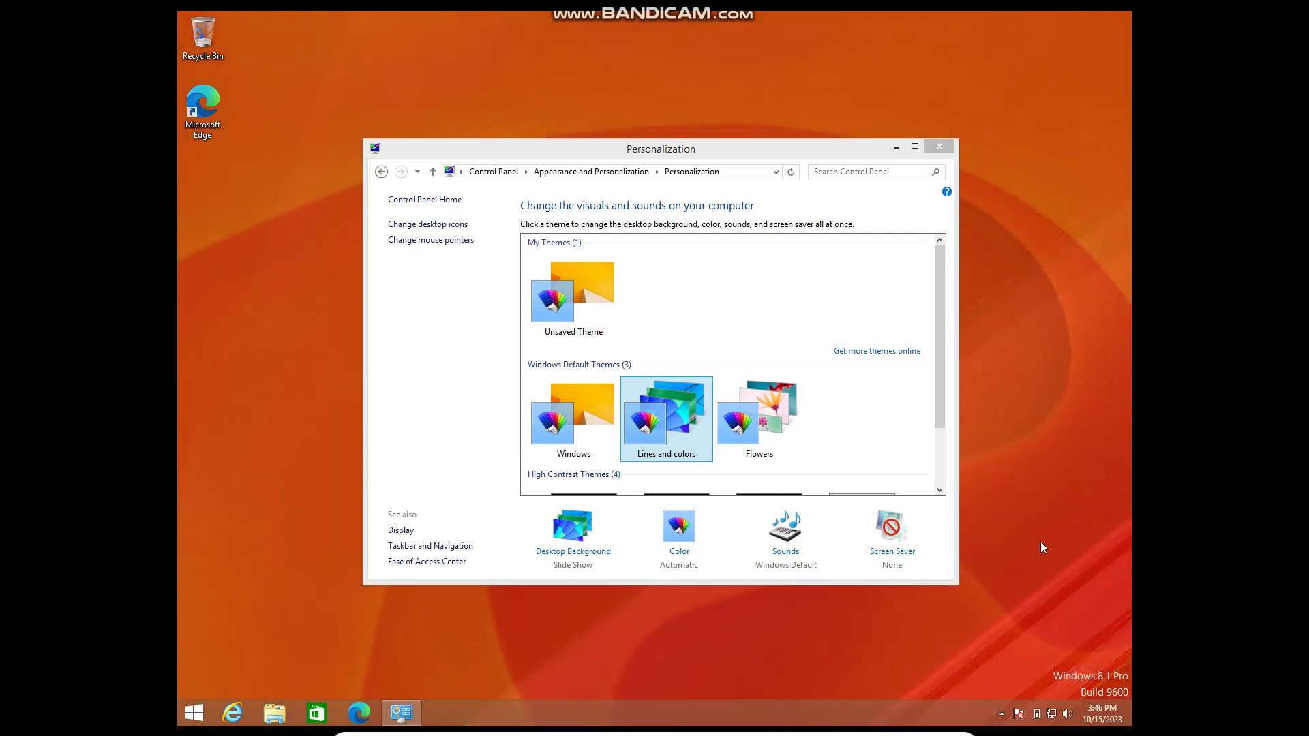
right_click(1029, 536)
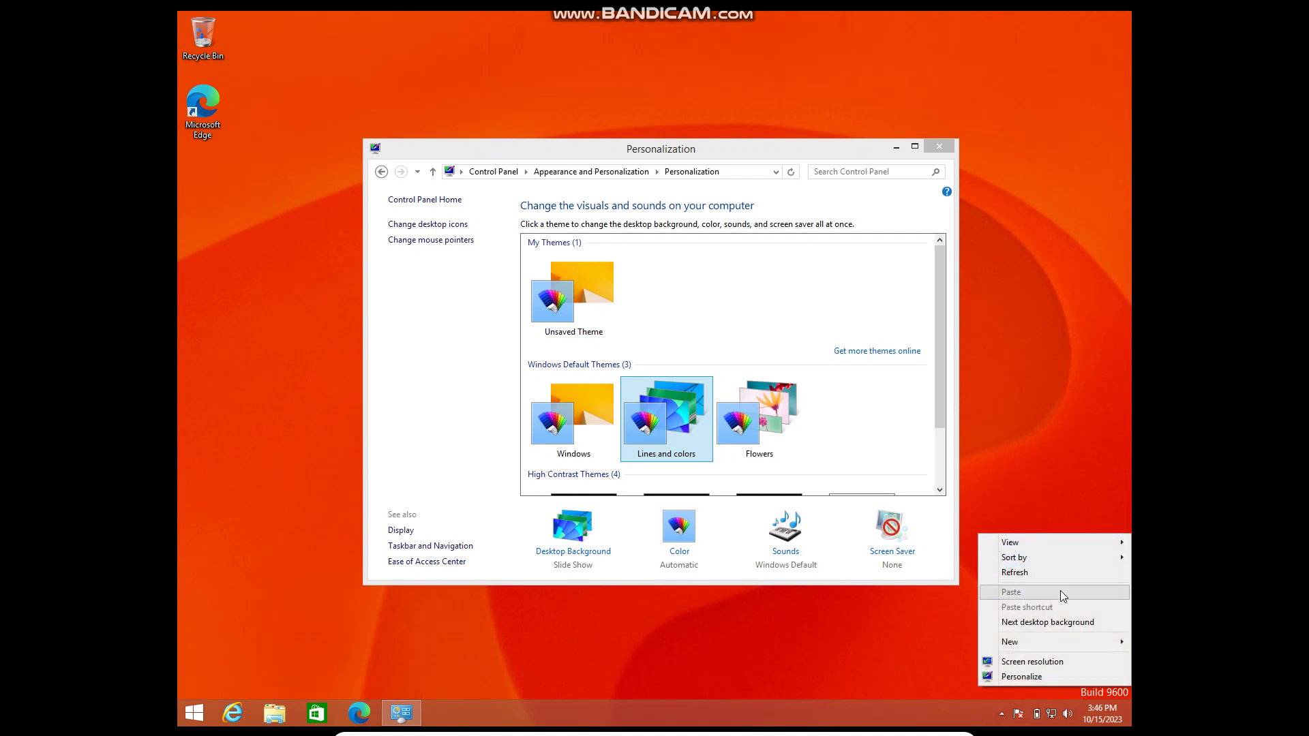
drag(738, 146, 700, 131)
right_click(1020, 375)
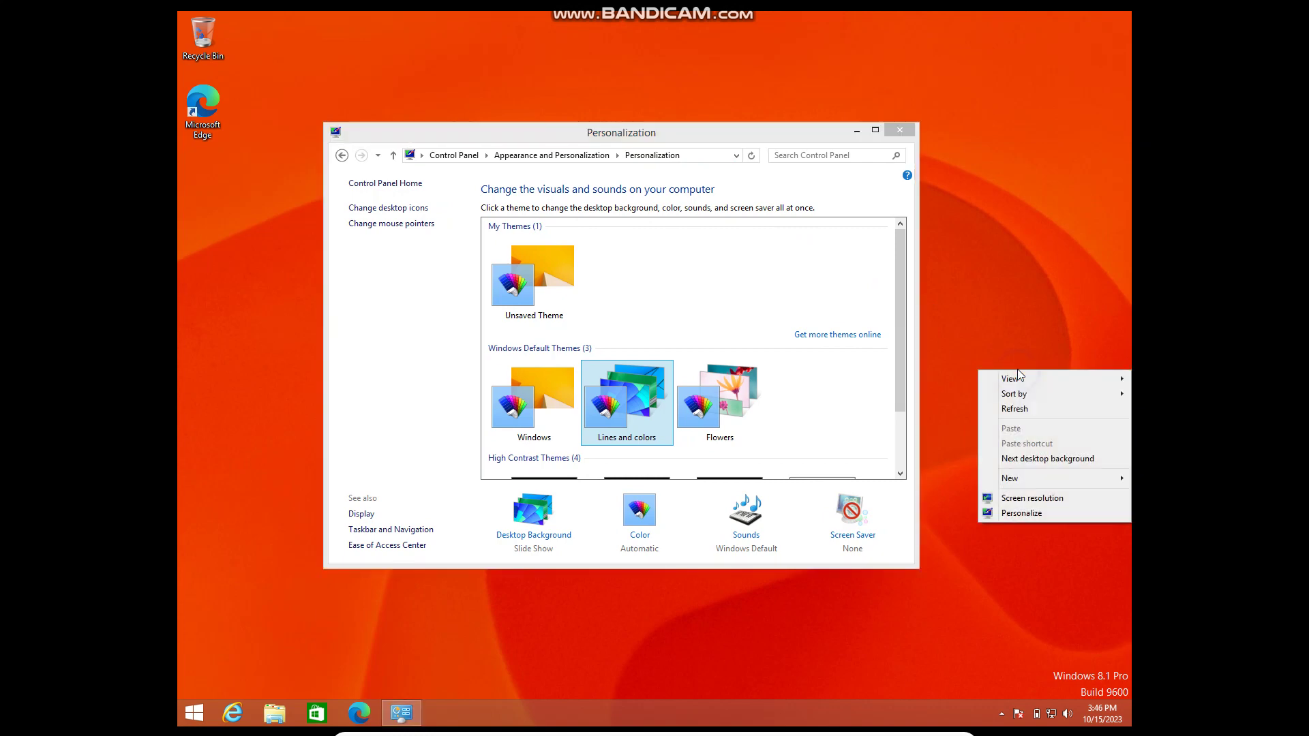
click(1061, 458)
click(1000, 453)
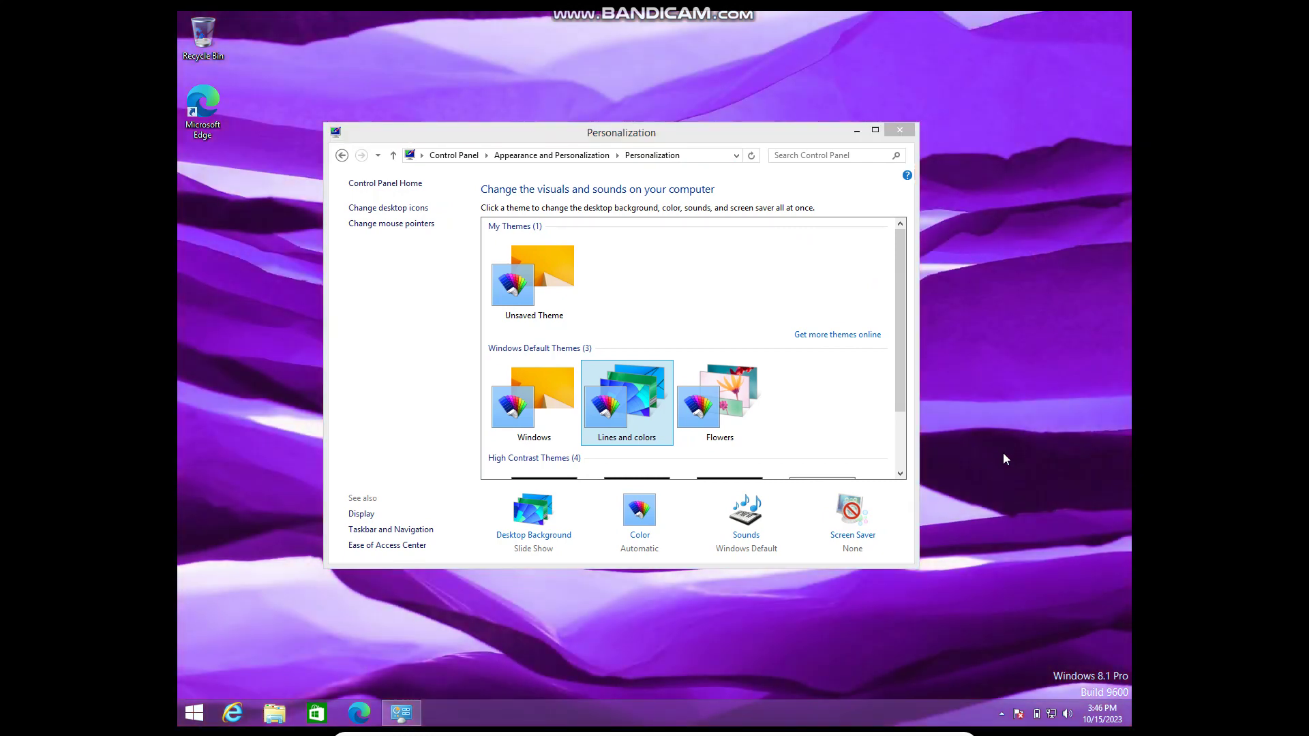
right_click(1005, 455)
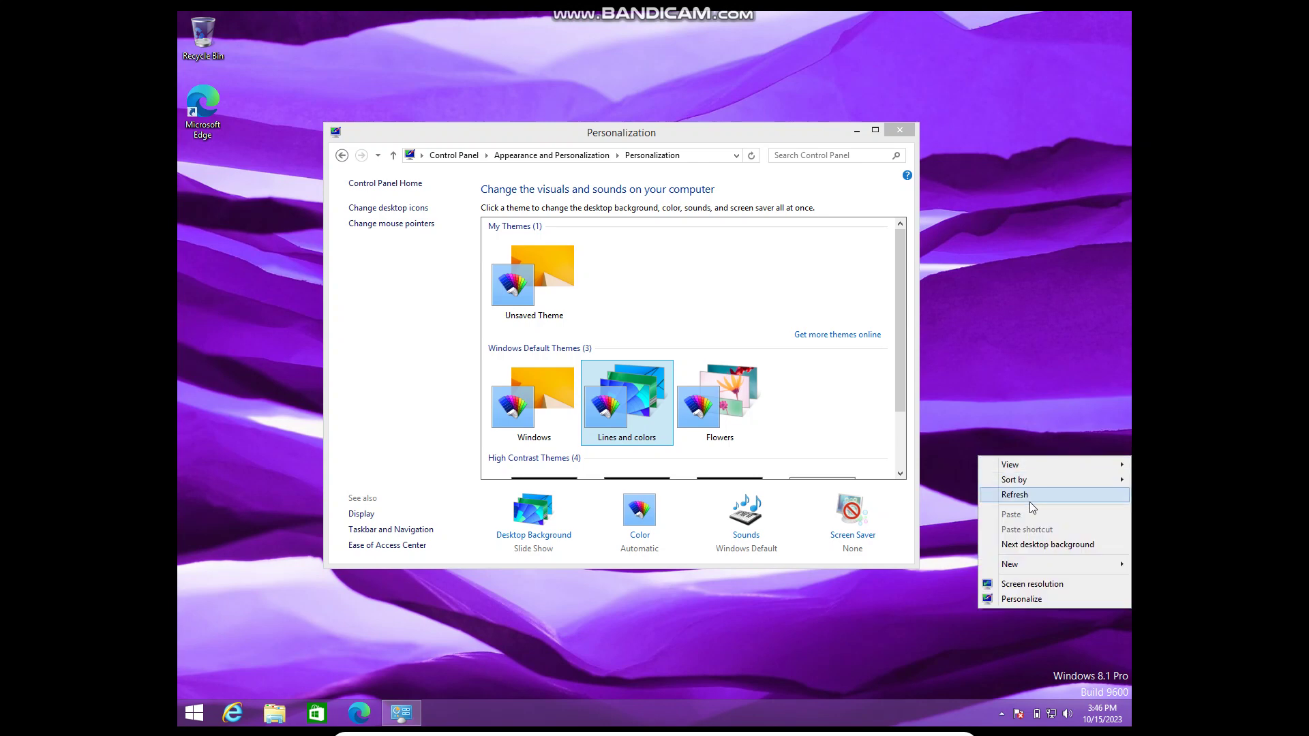
click(1043, 545)
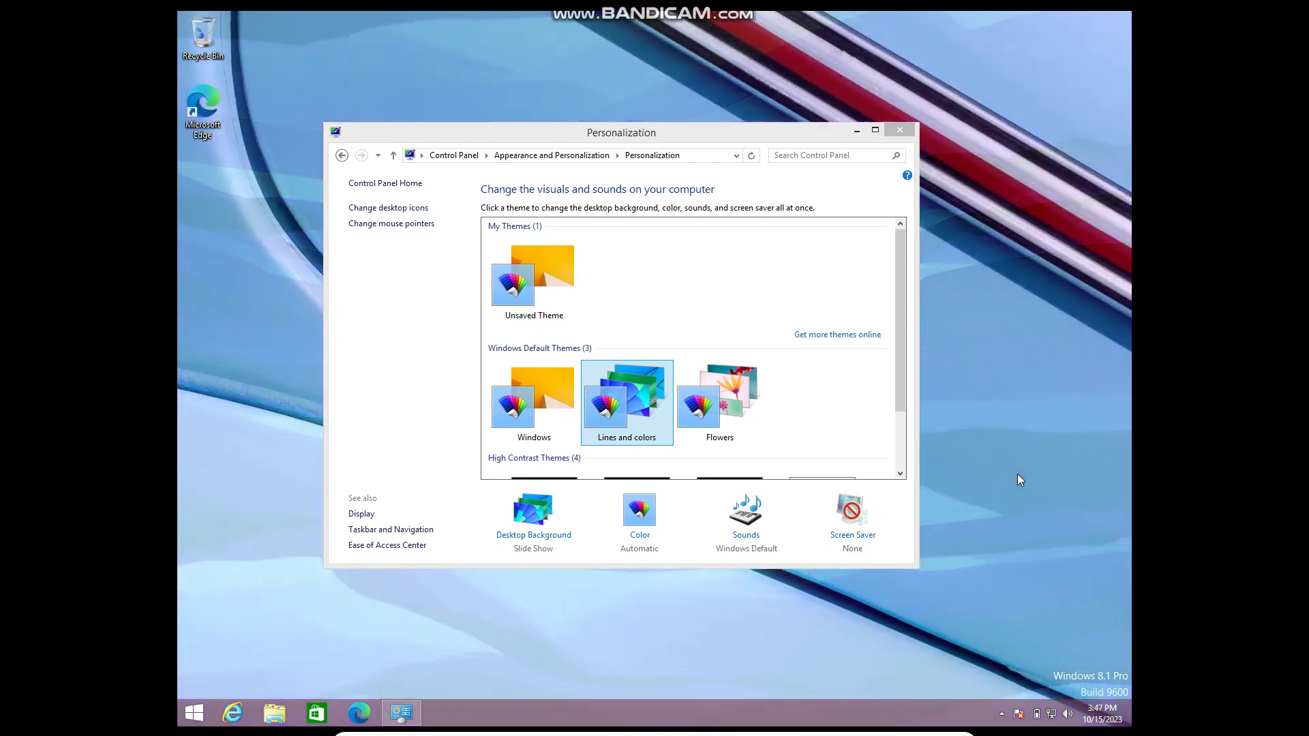
right_click(1017, 475)
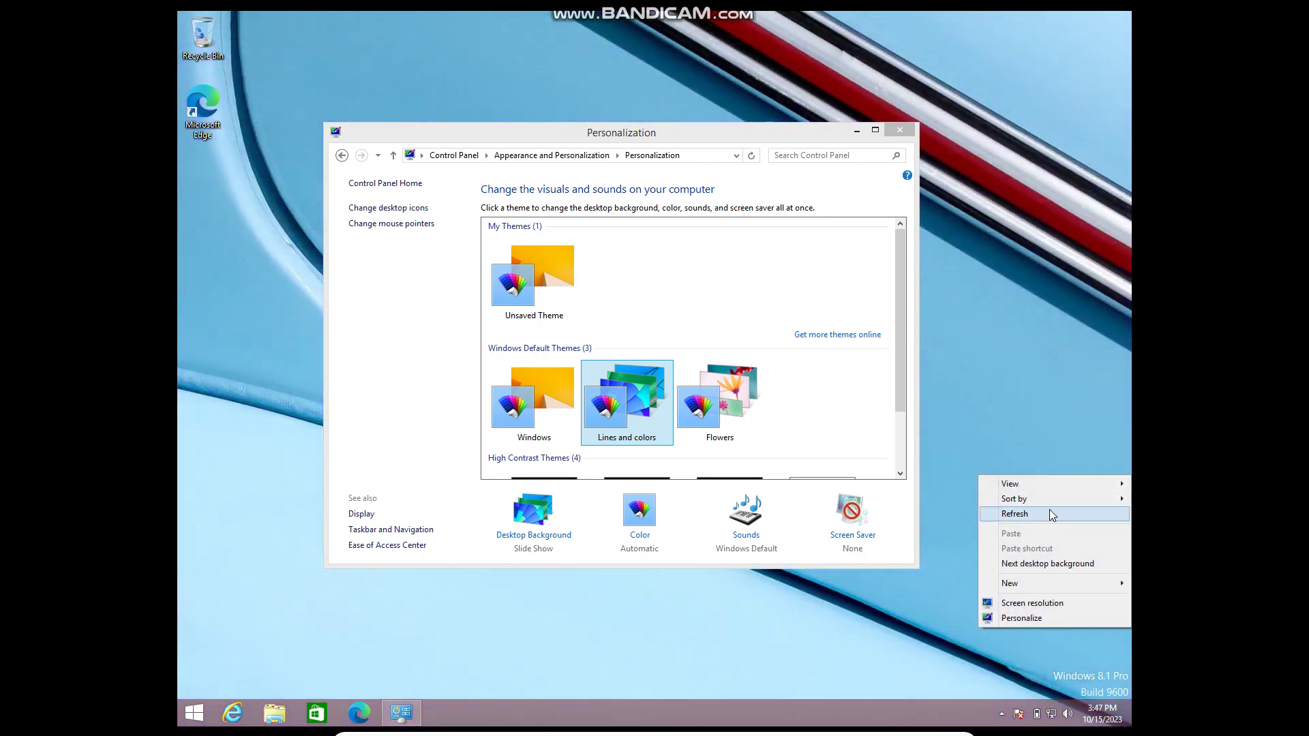
click(1064, 563)
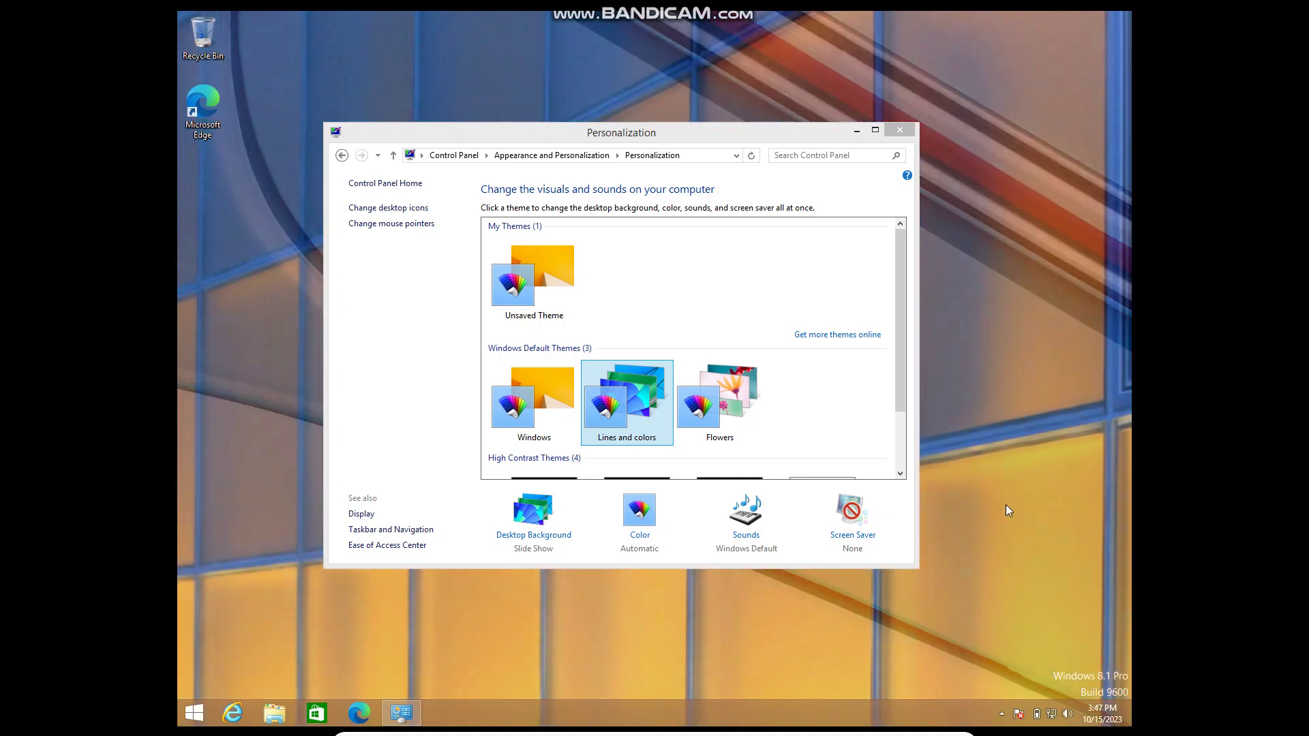
right_click(1005, 510)
click(1045, 593)
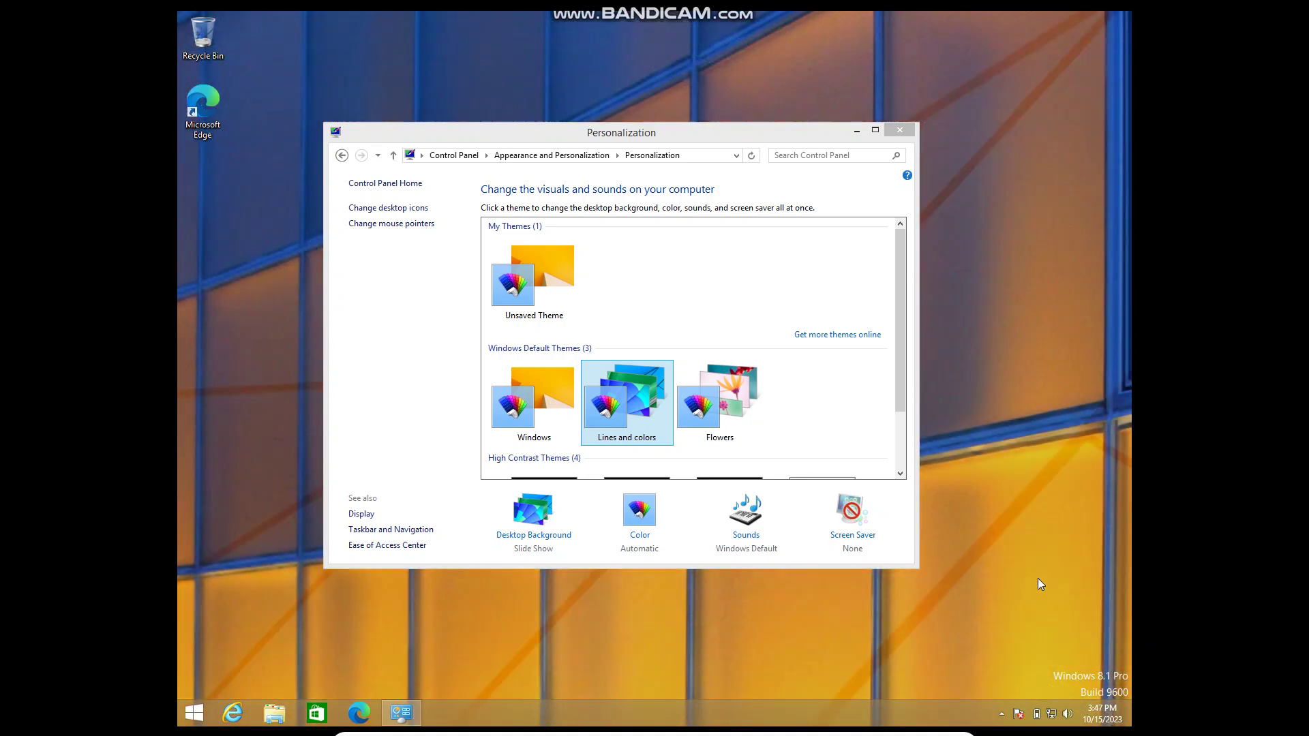
Apply the default "Windows" theme and bring the high contrast themes into view.
click(520, 409)
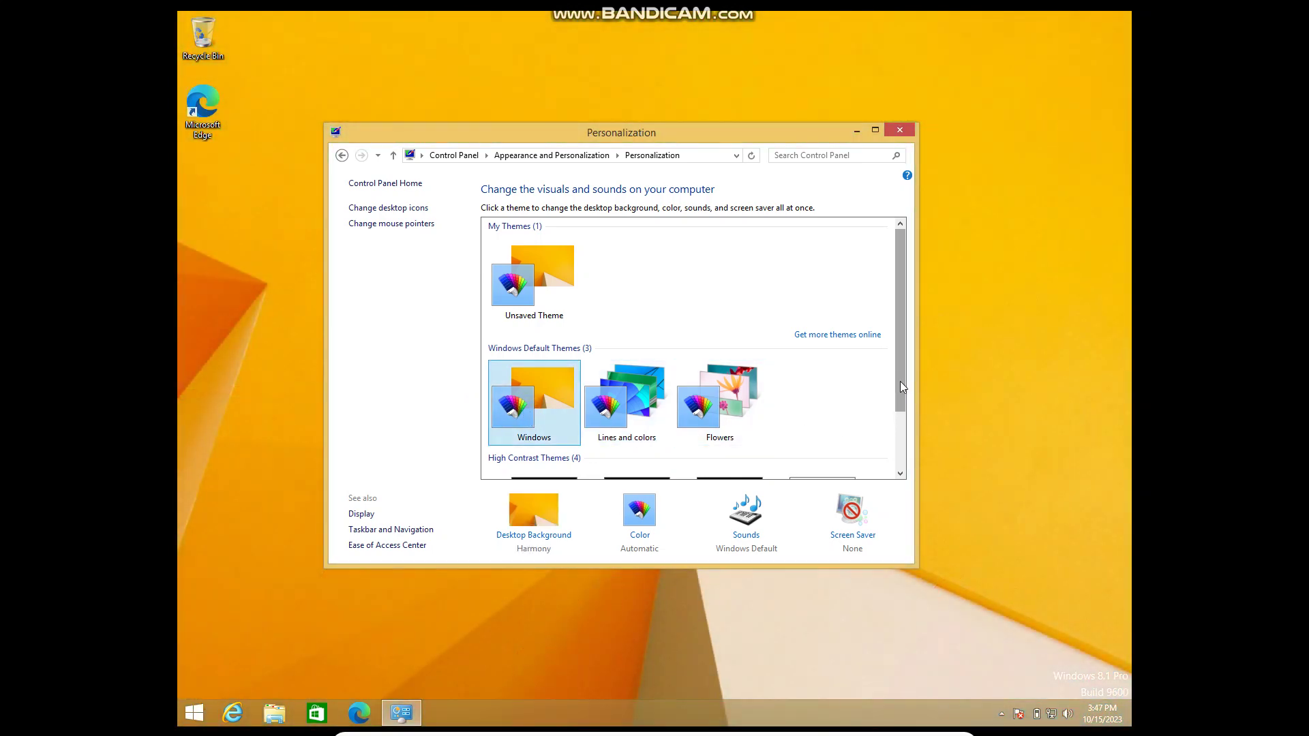
drag(900, 382, 901, 470)
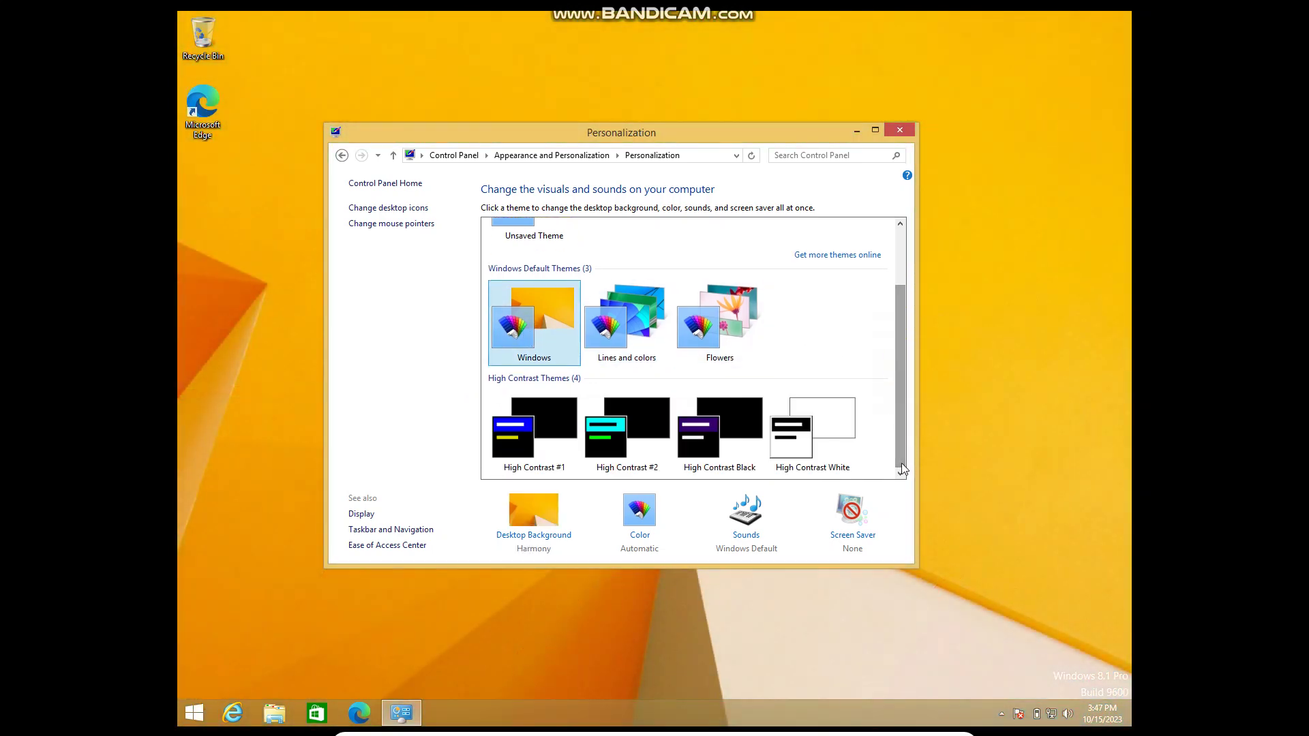
Test the Asterisk and Calendar Reminder sounds in the sound settings, and close the Sound and Personalization windows.
click(754, 537)
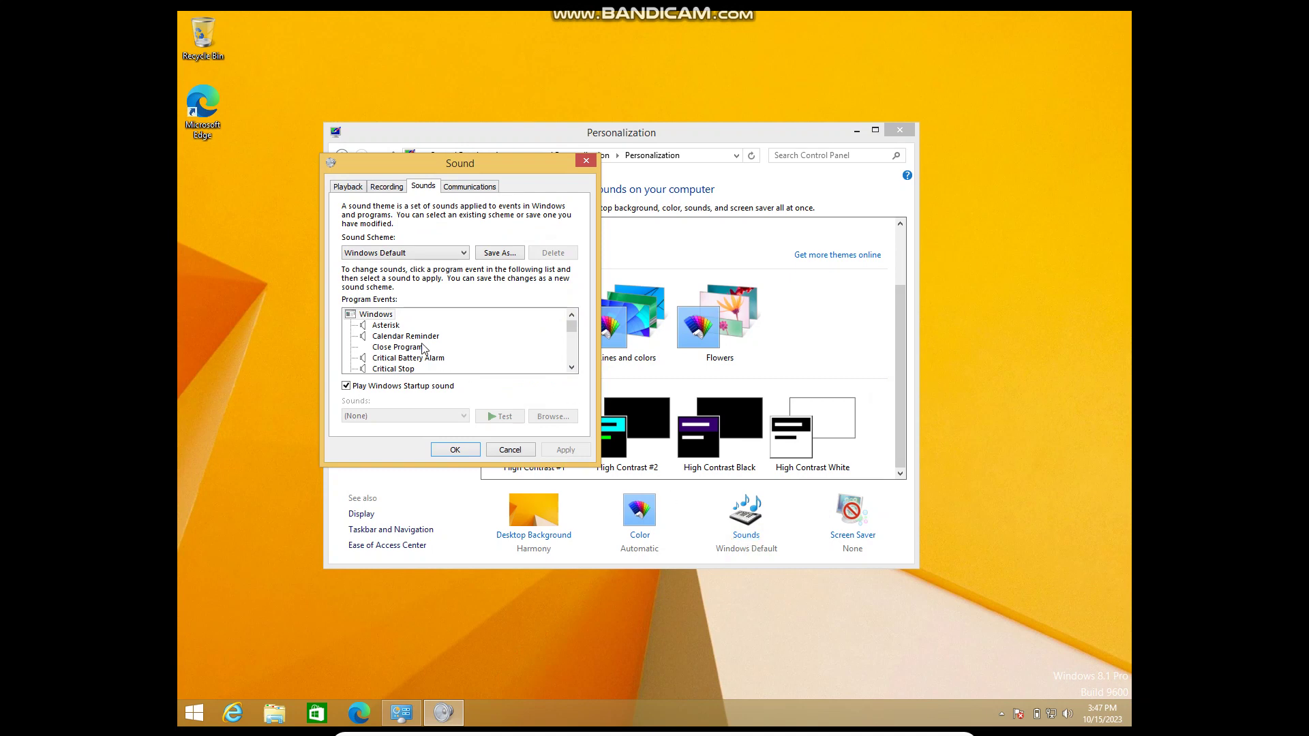
click(395, 326)
click(516, 418)
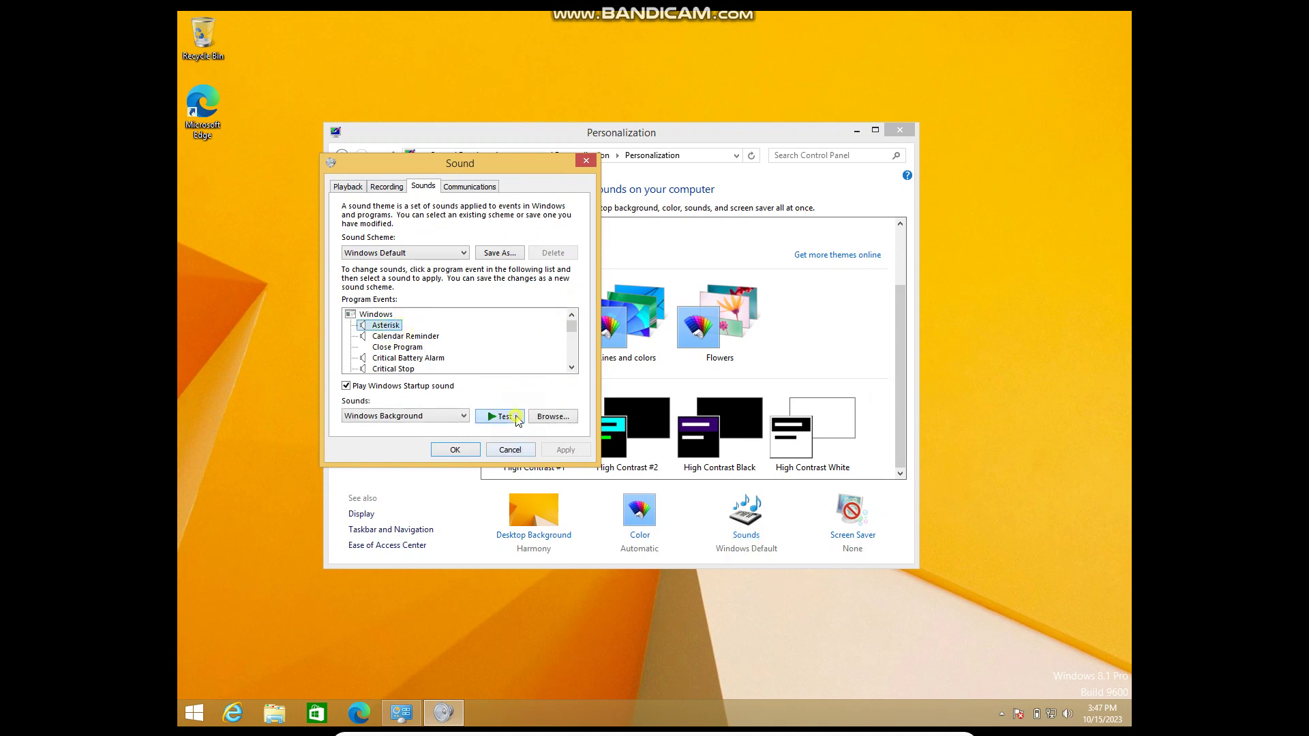
click(423, 336)
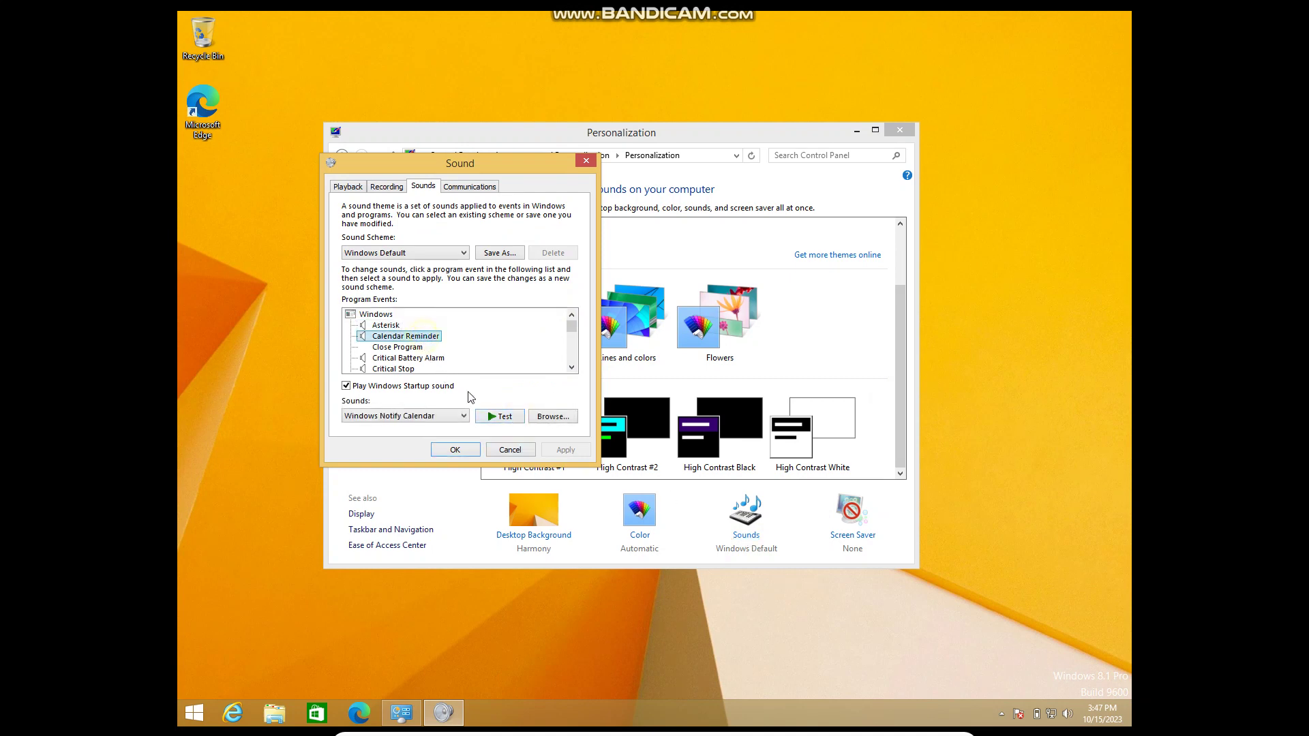
click(497, 417)
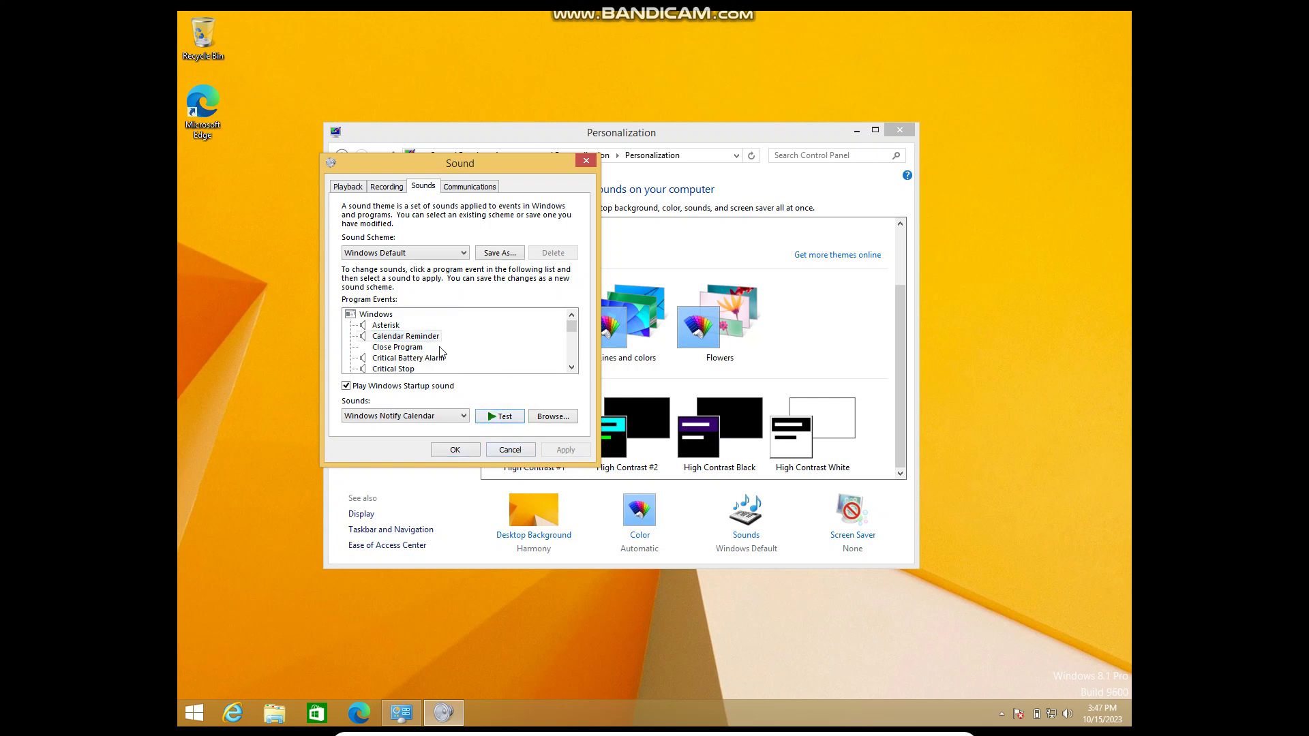
click(586, 161)
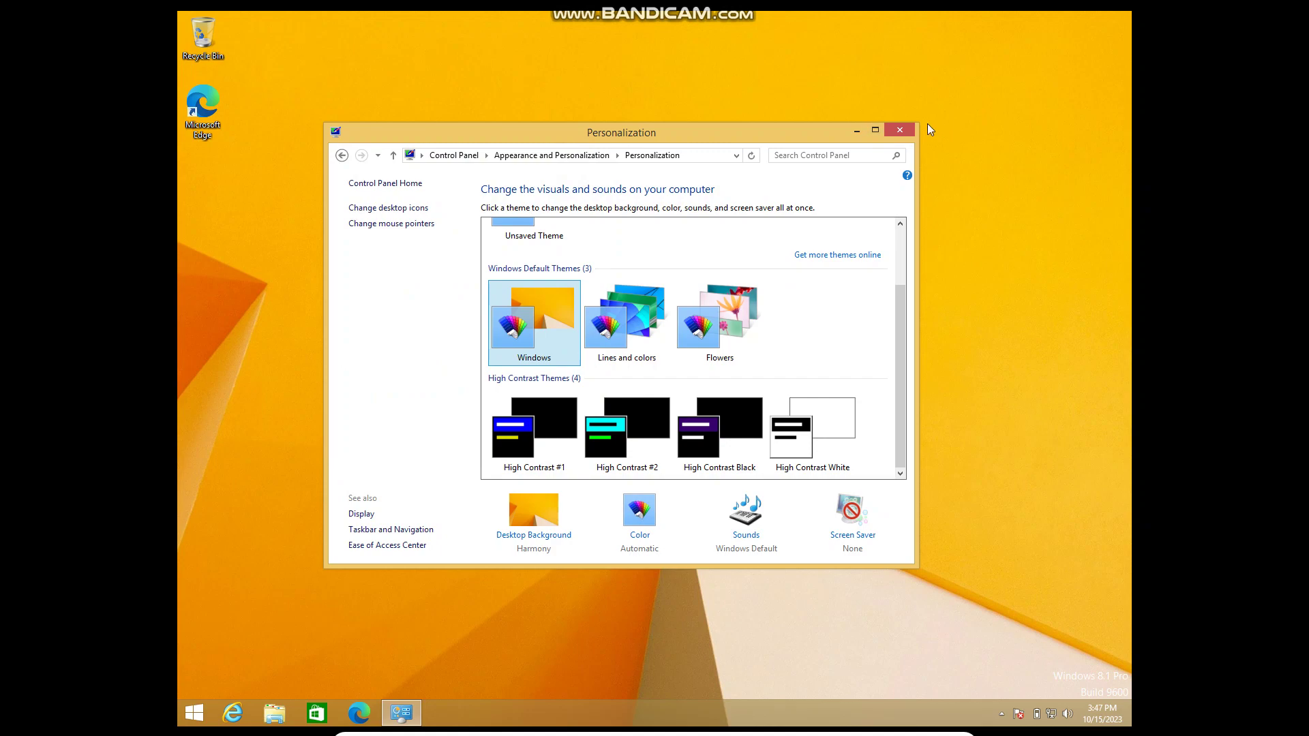
click(900, 130)
drag(535, 142, 727, 329)
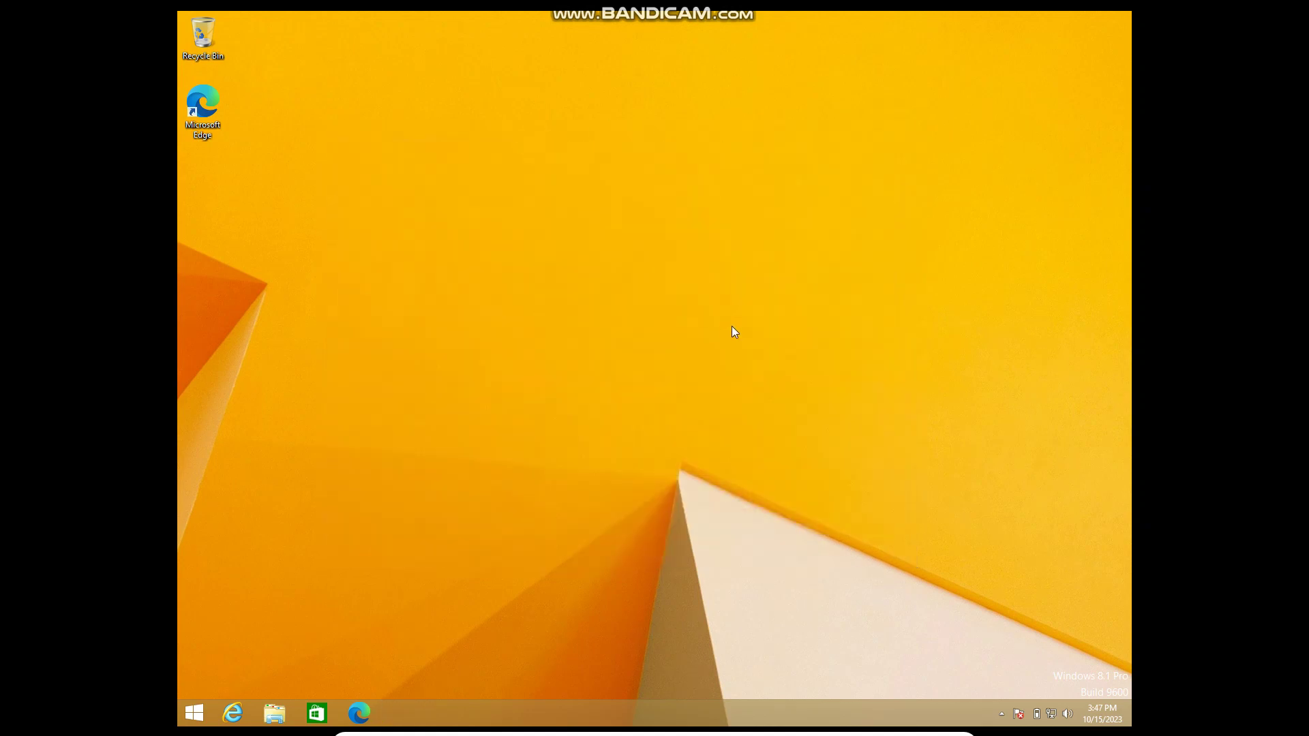
Open PC settings from the Start screen, view the Activate Windows page, and close PC settings.
key(super)
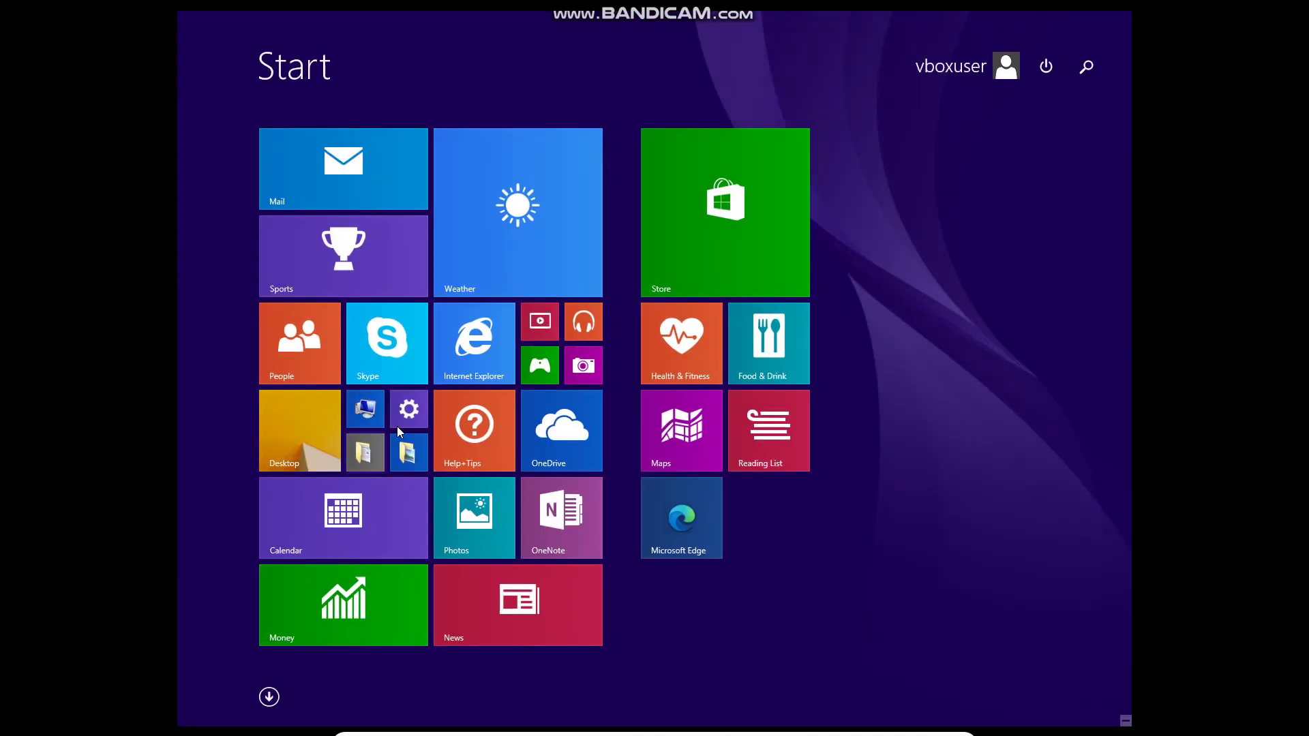
click(409, 409)
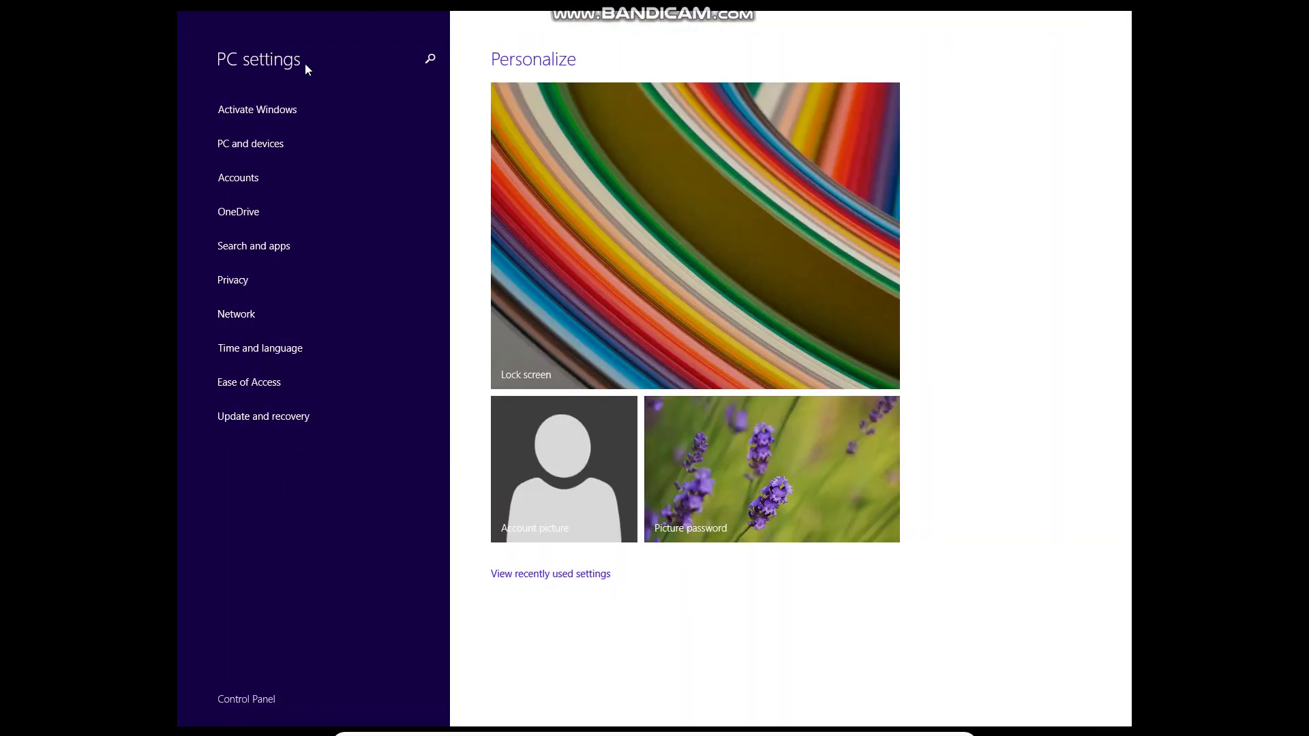
click(301, 106)
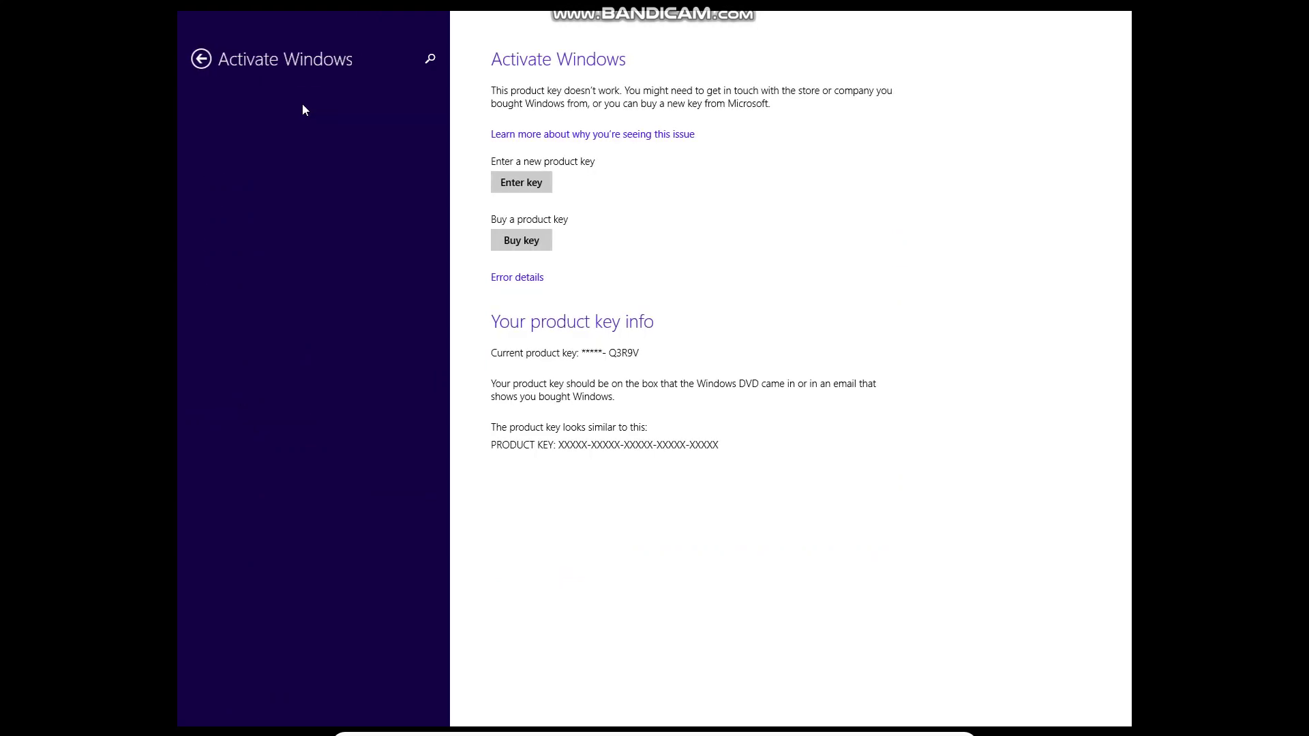
click(201, 59)
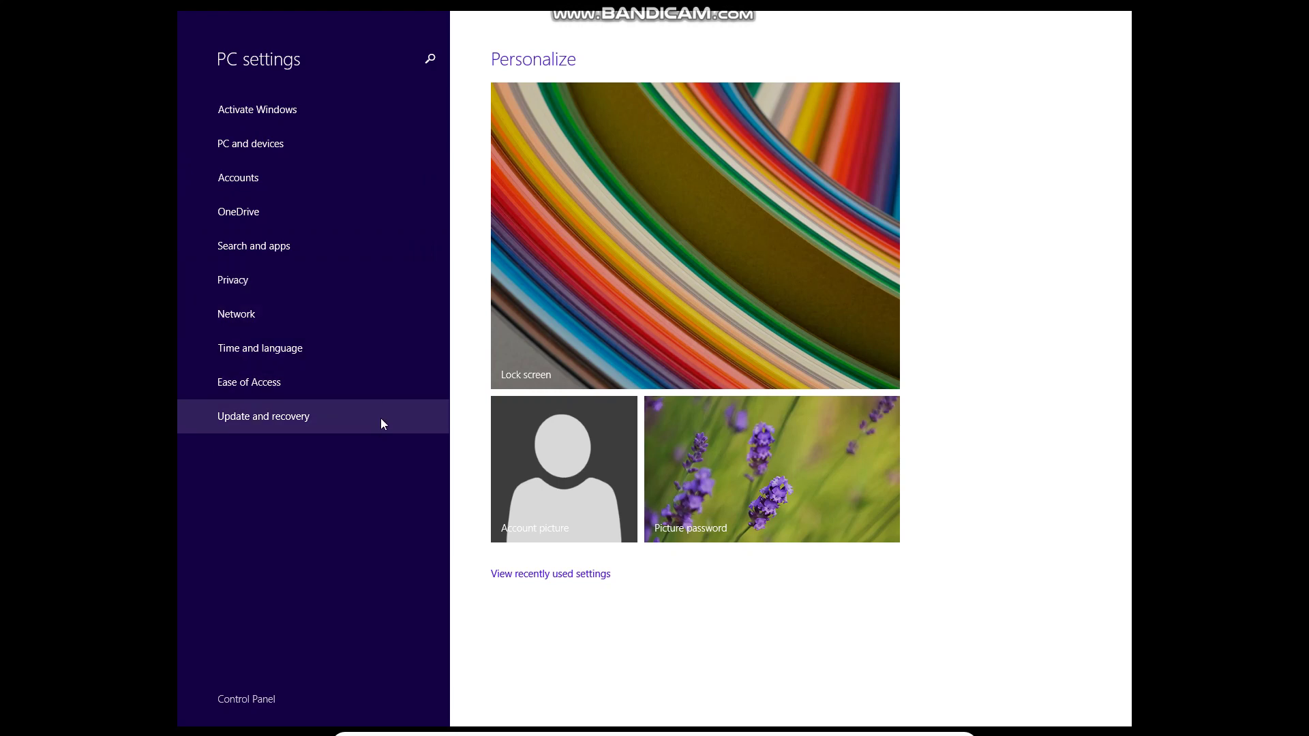
mouse_move(746, 10)
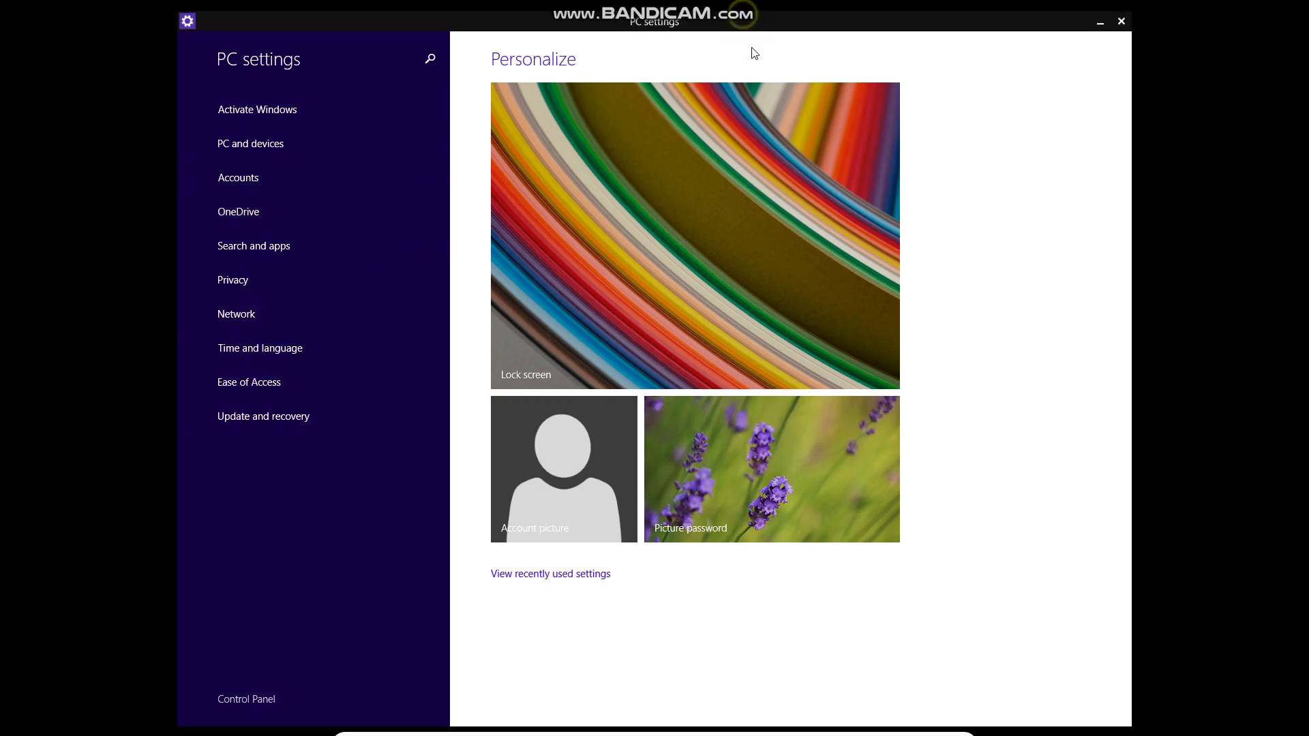
drag(755, 53, 791, 719)
Launch Run from the apps list, run winver to view the About Windows dialog, and close it.
key(super)
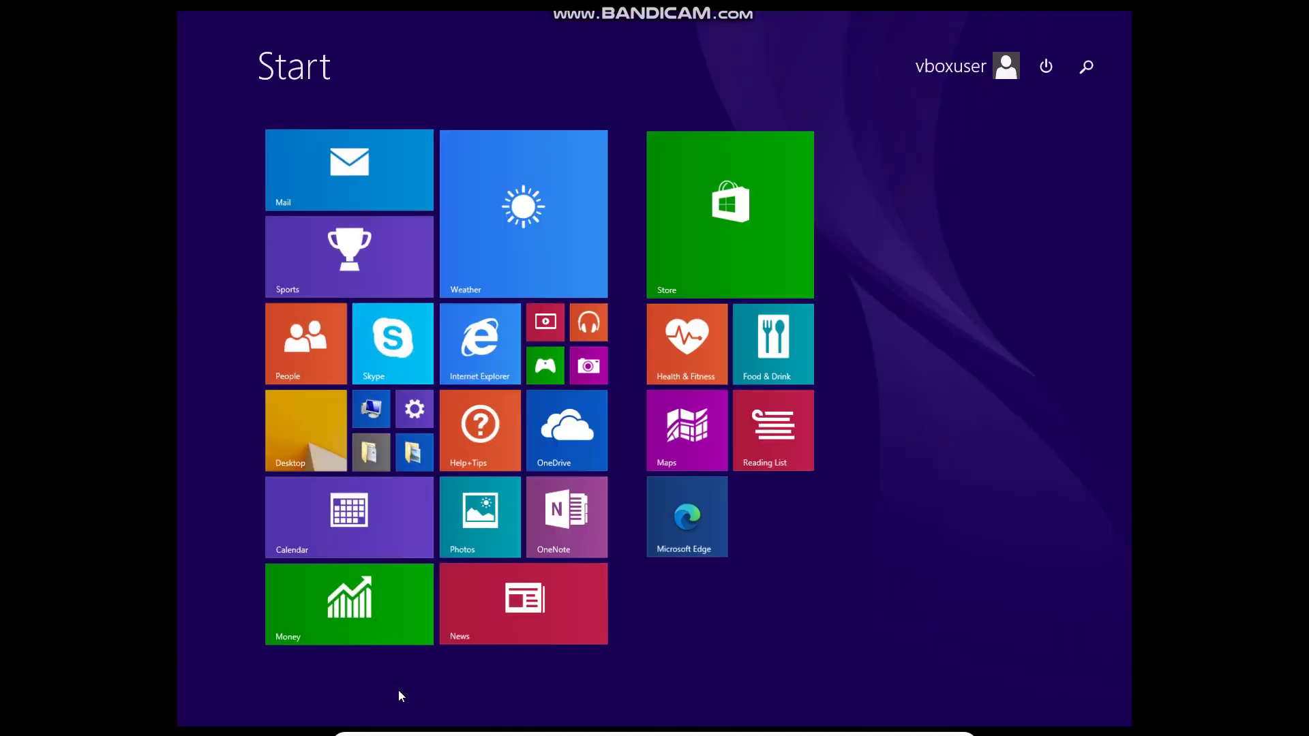
click(270, 698)
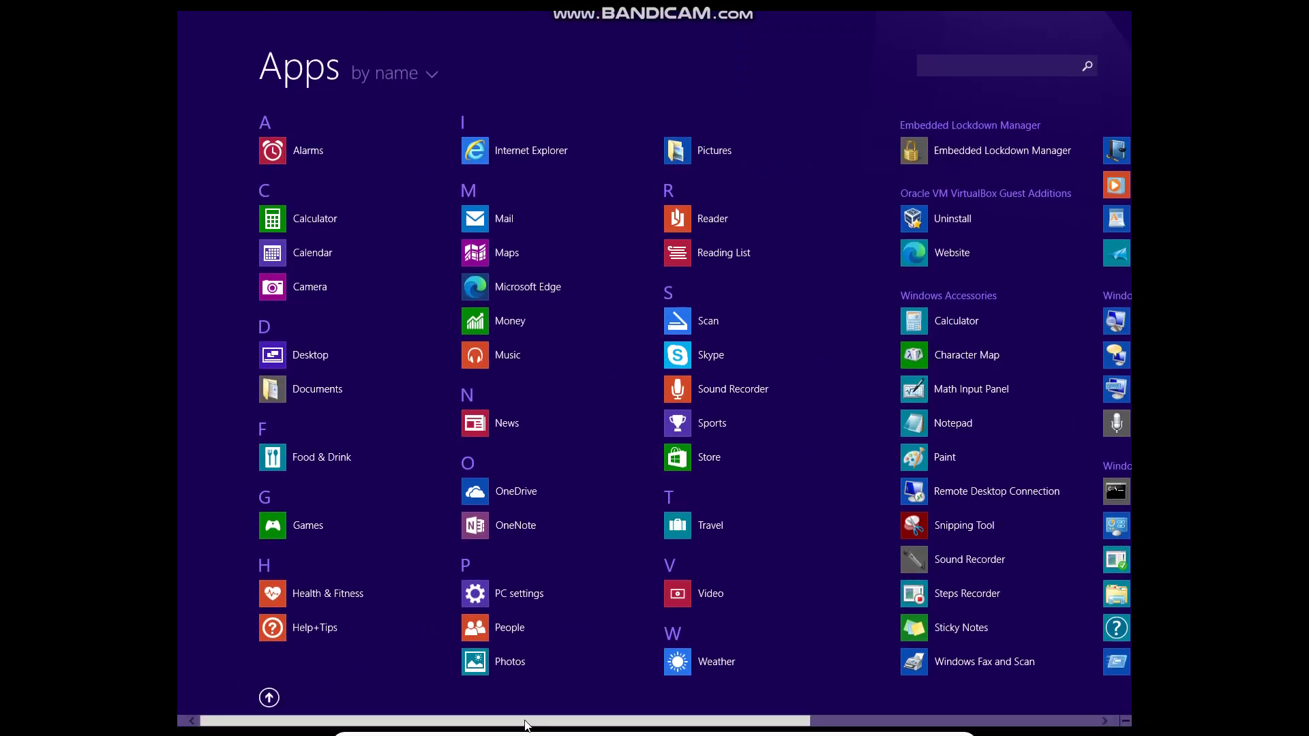
scroll(518, 716, down, 2)
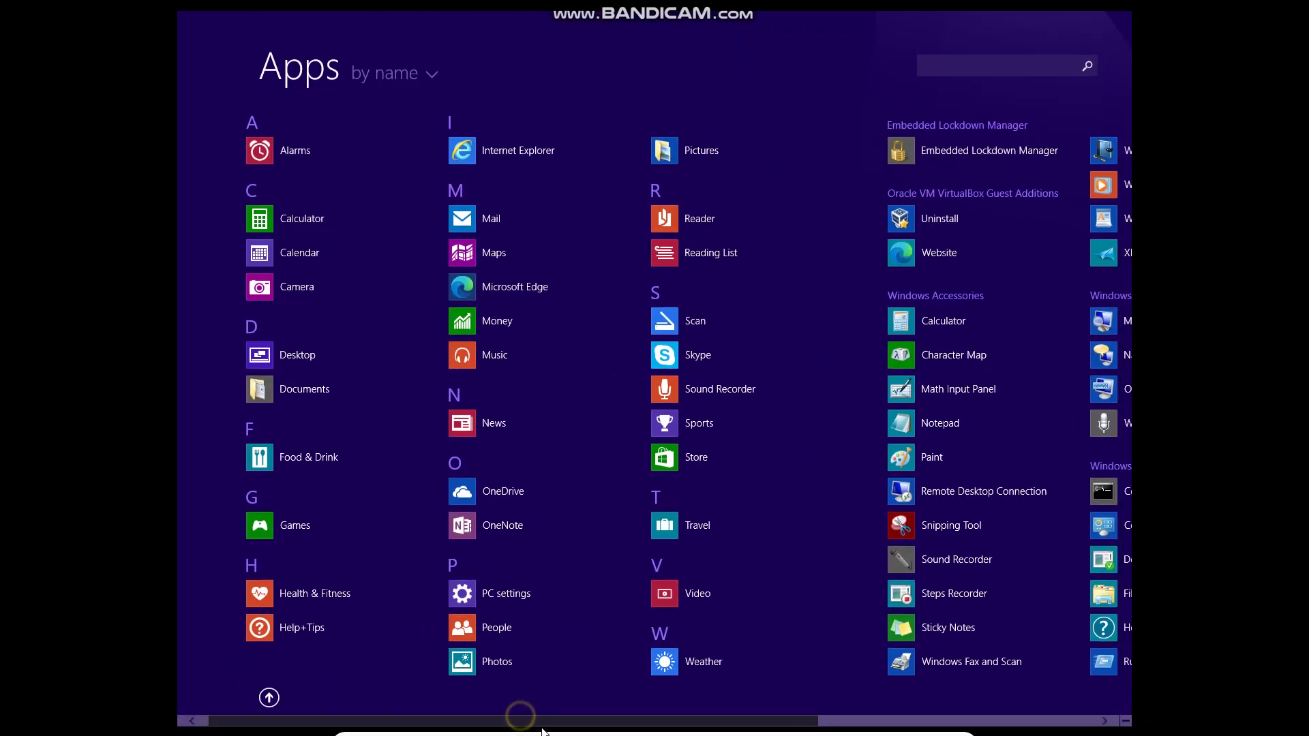
drag(600, 729, 658, 734)
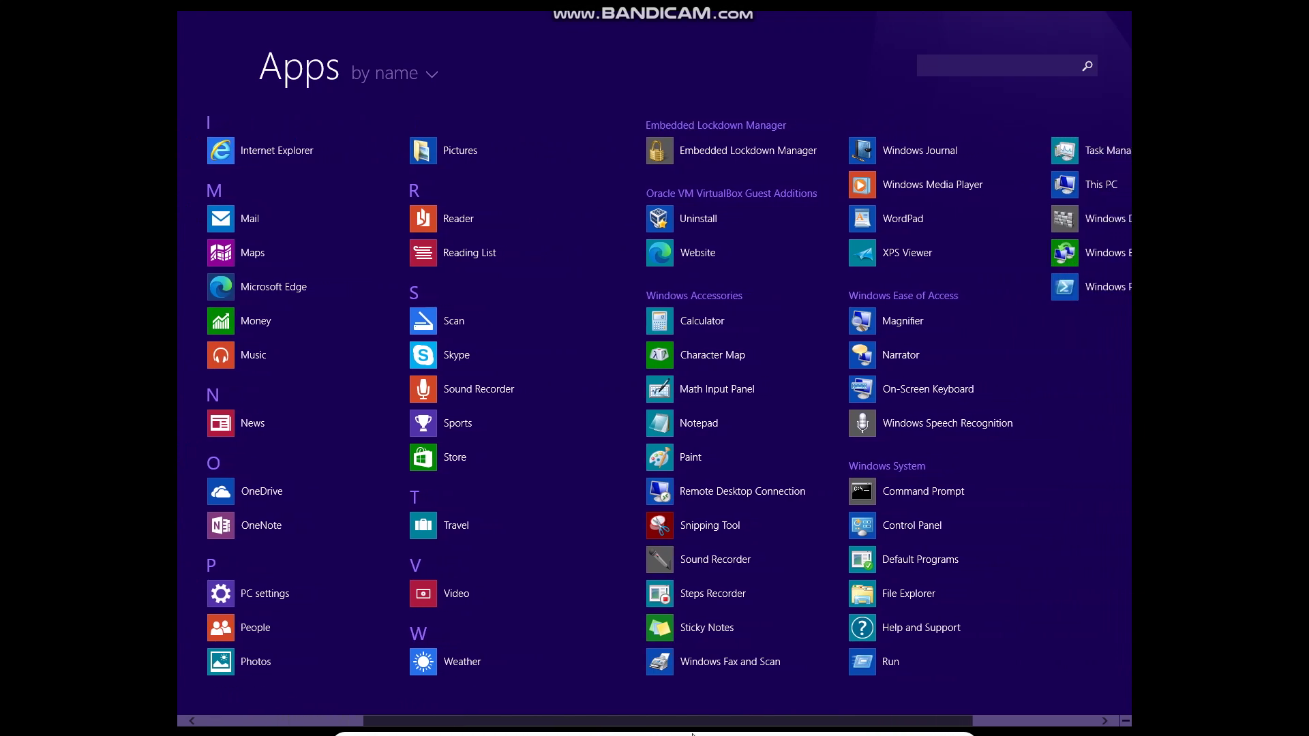
click(866, 664)
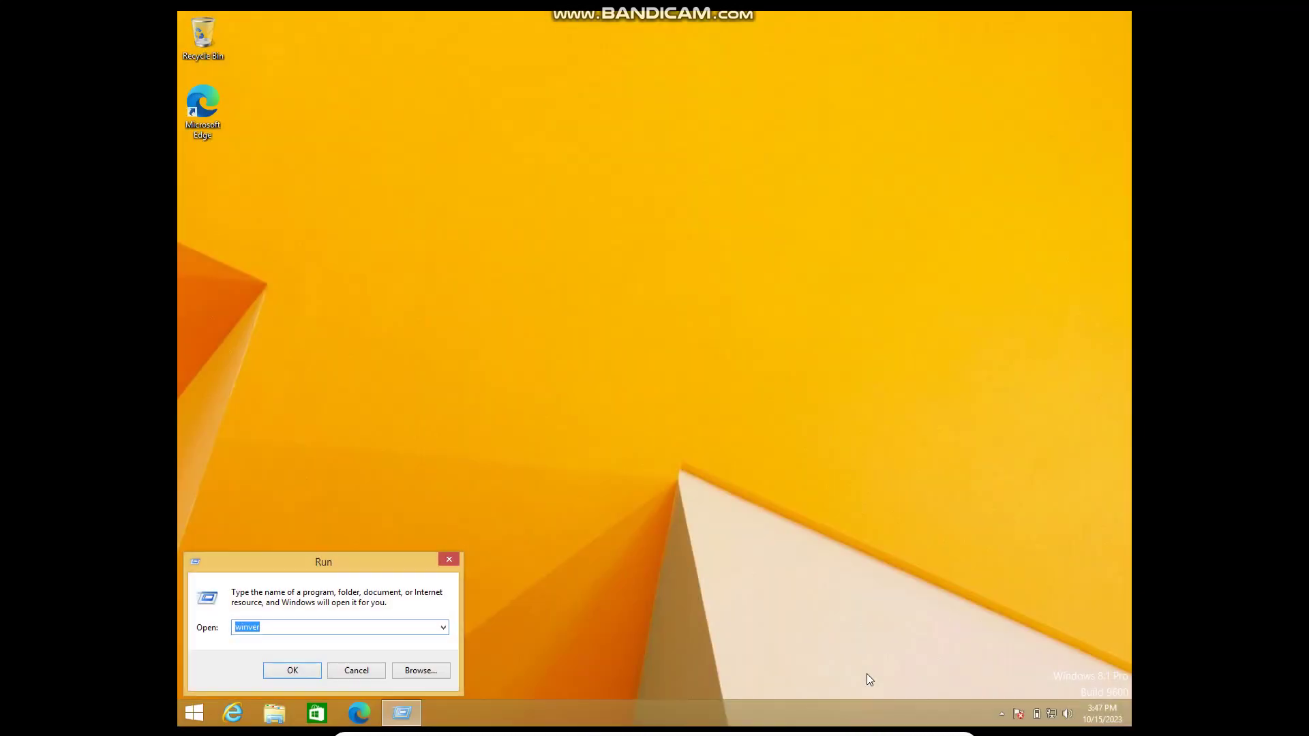
key(Return)
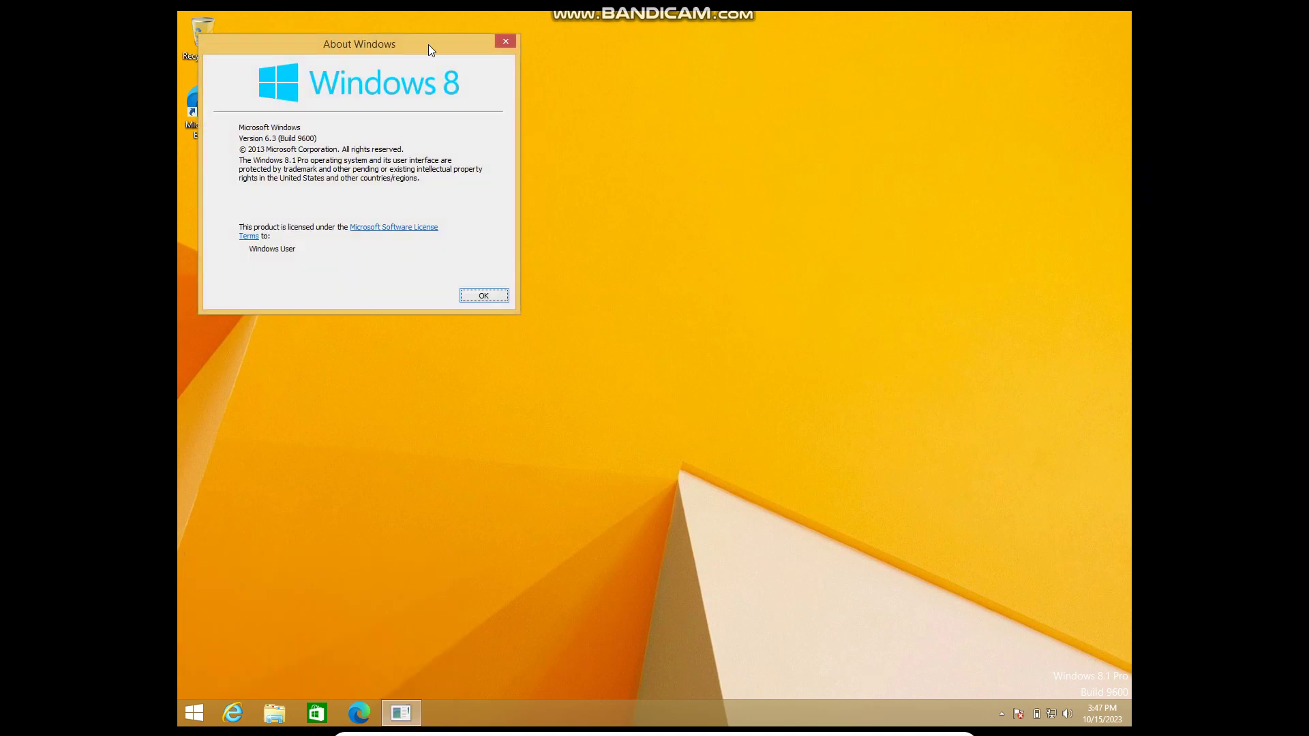
drag(428, 44, 750, 124)
key(Escape)
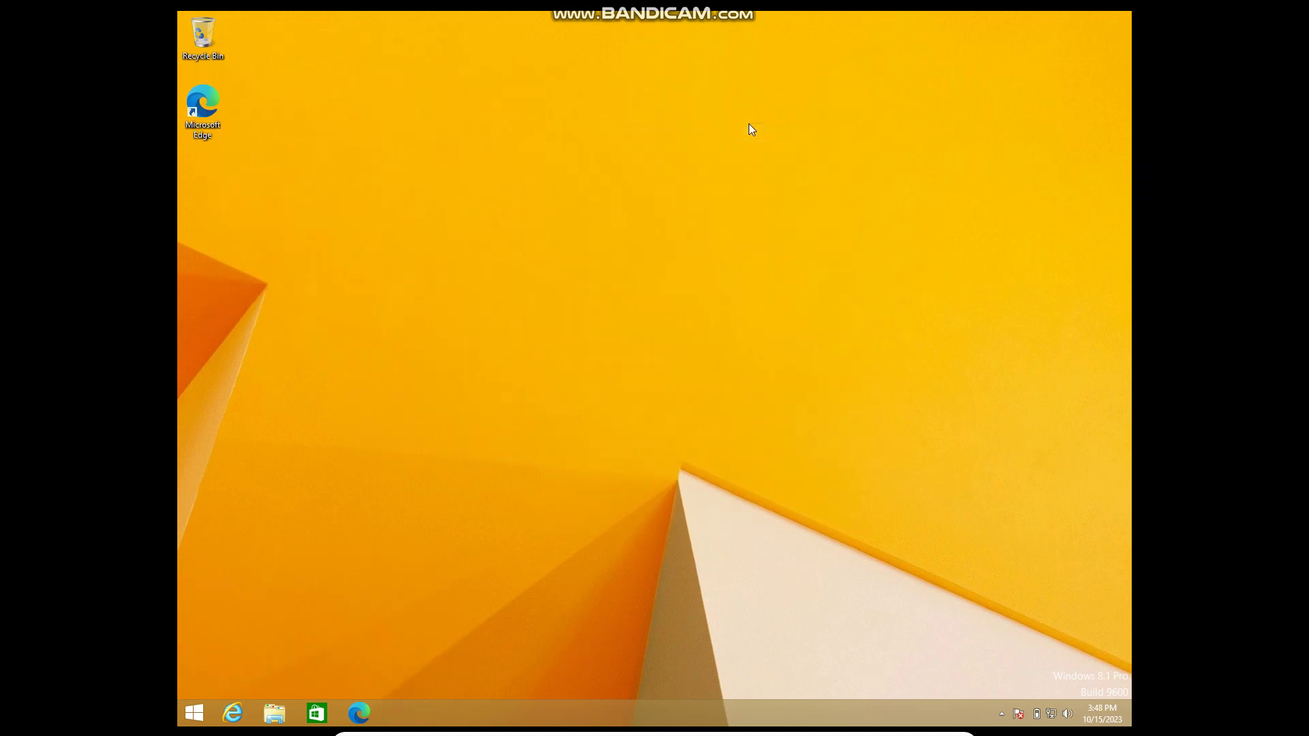
click(556, 146)
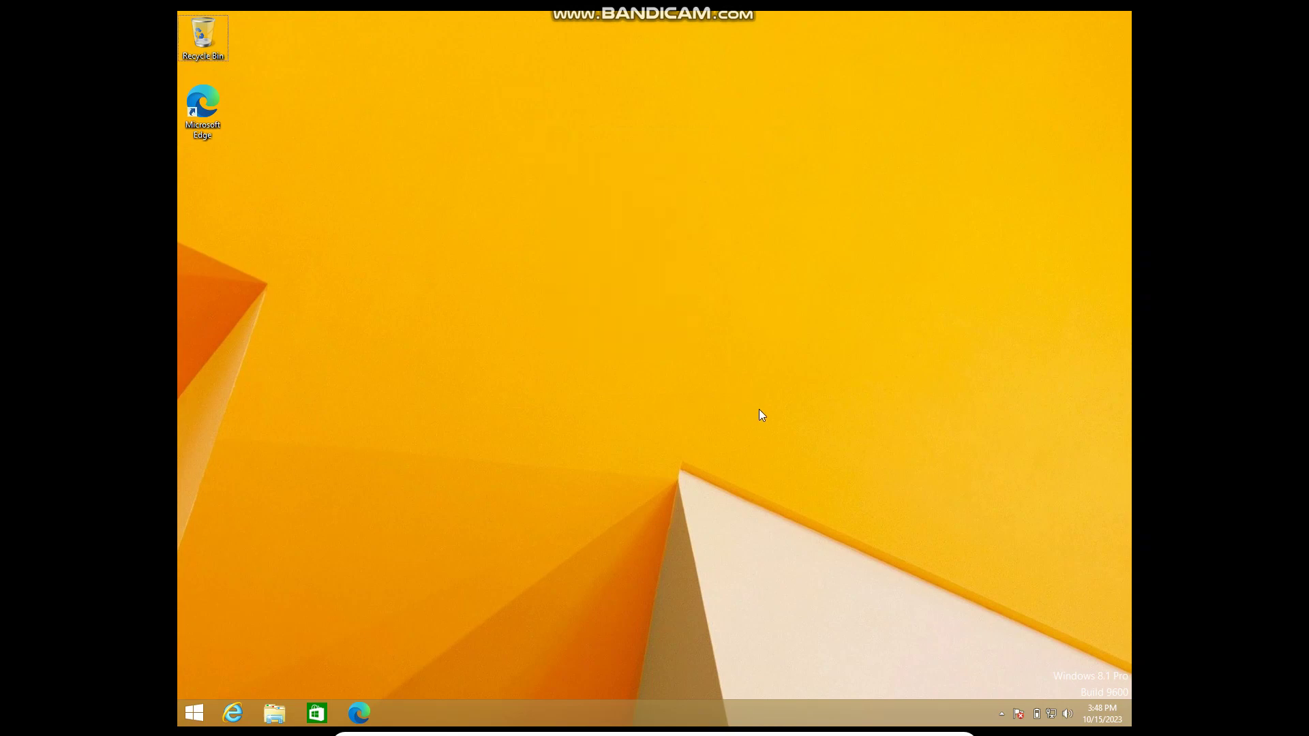
Launch Task Manager from the full apps list and move its window away from the desktop icons.
click(193, 714)
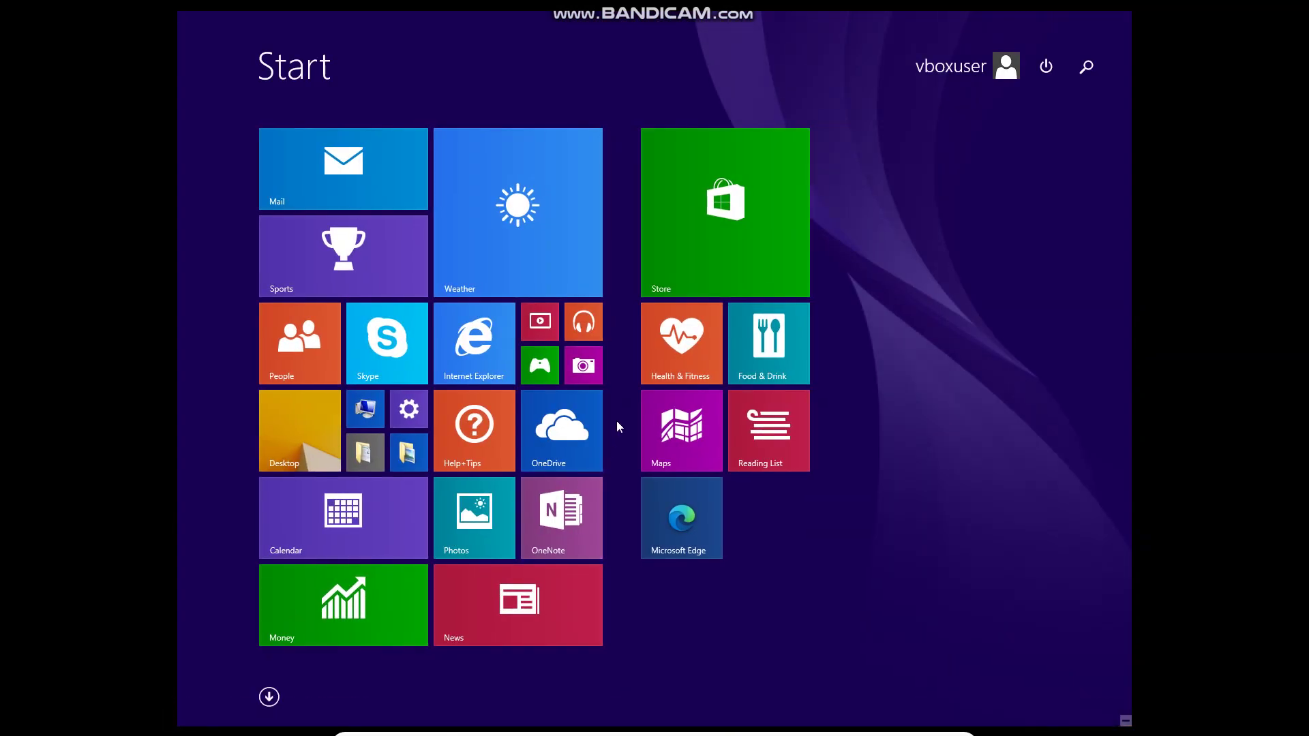
click(271, 695)
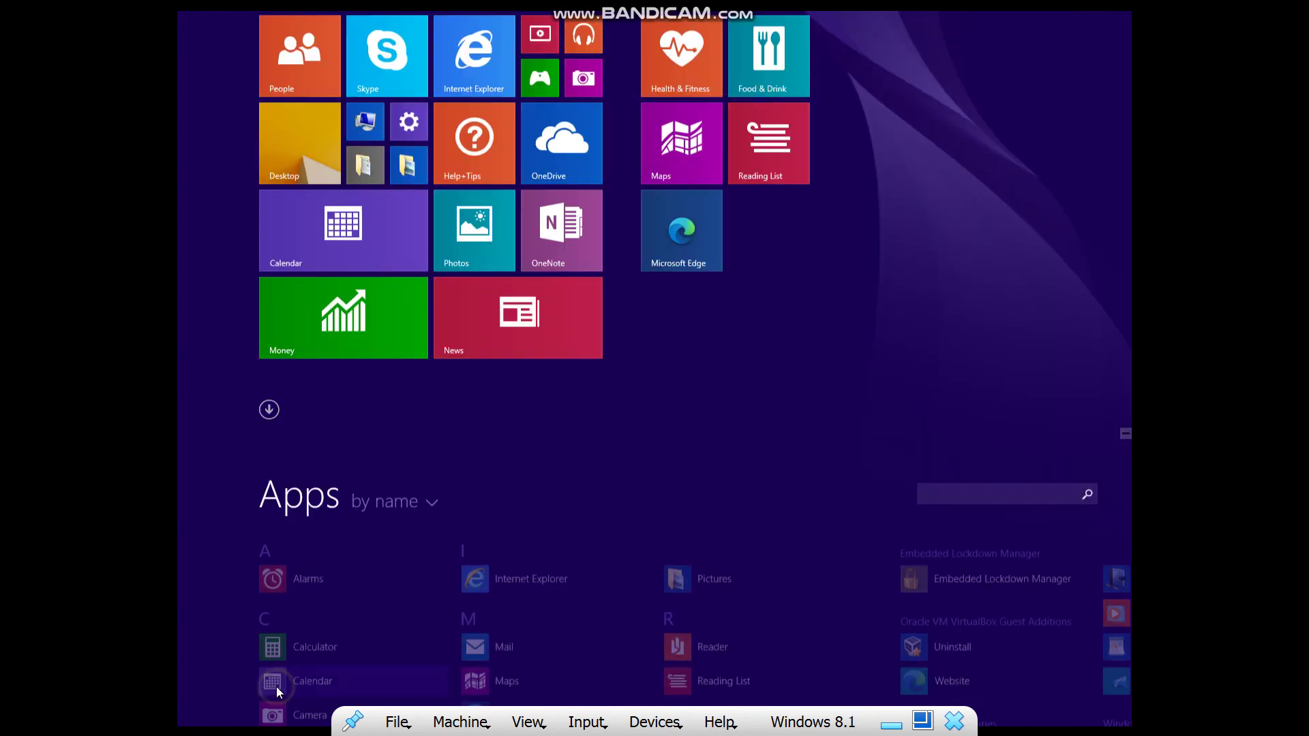
scroll(286, 710, down, 5)
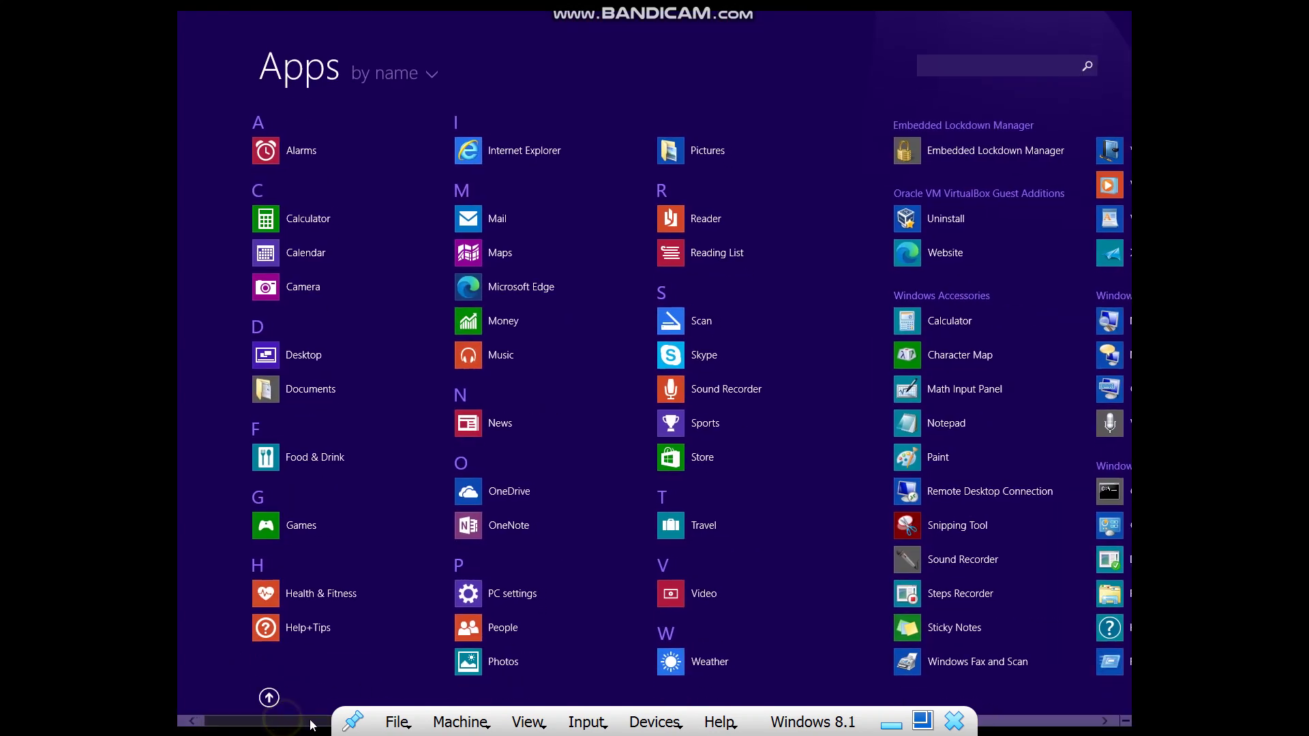
scroll(568, 733, down, 1)
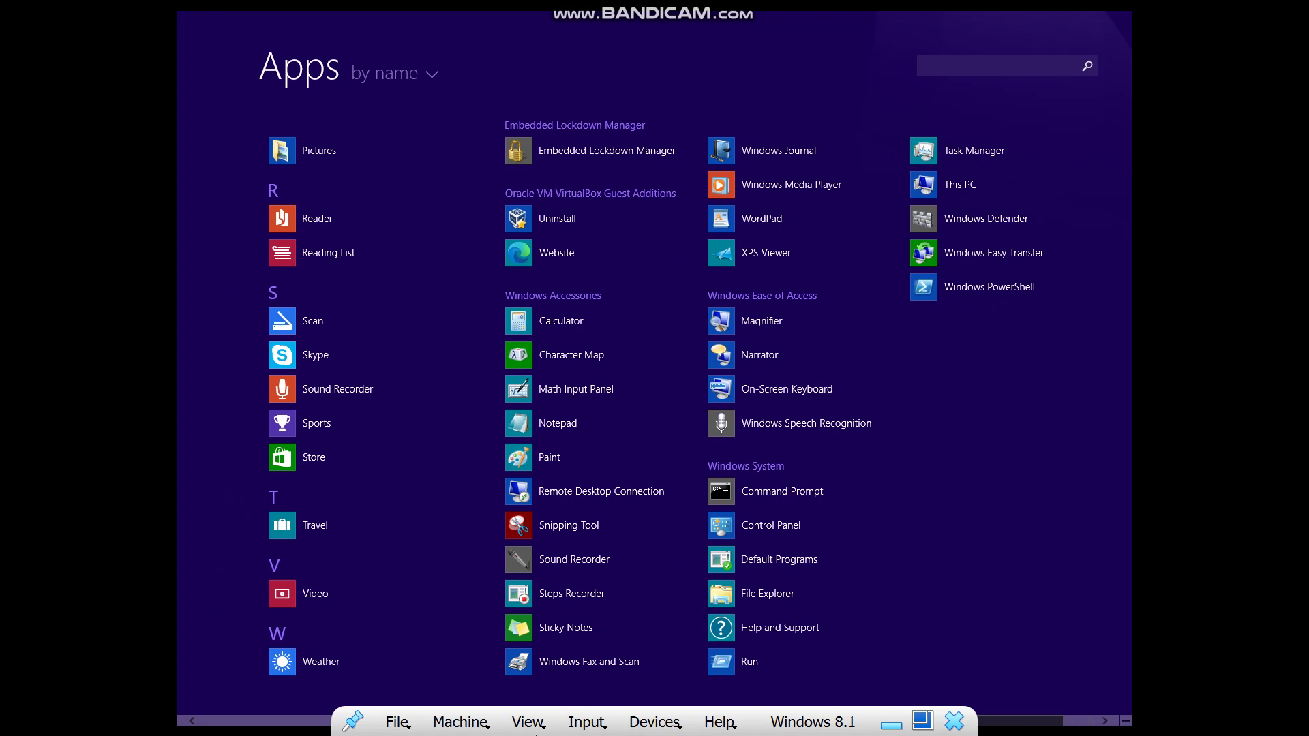
click(952, 155)
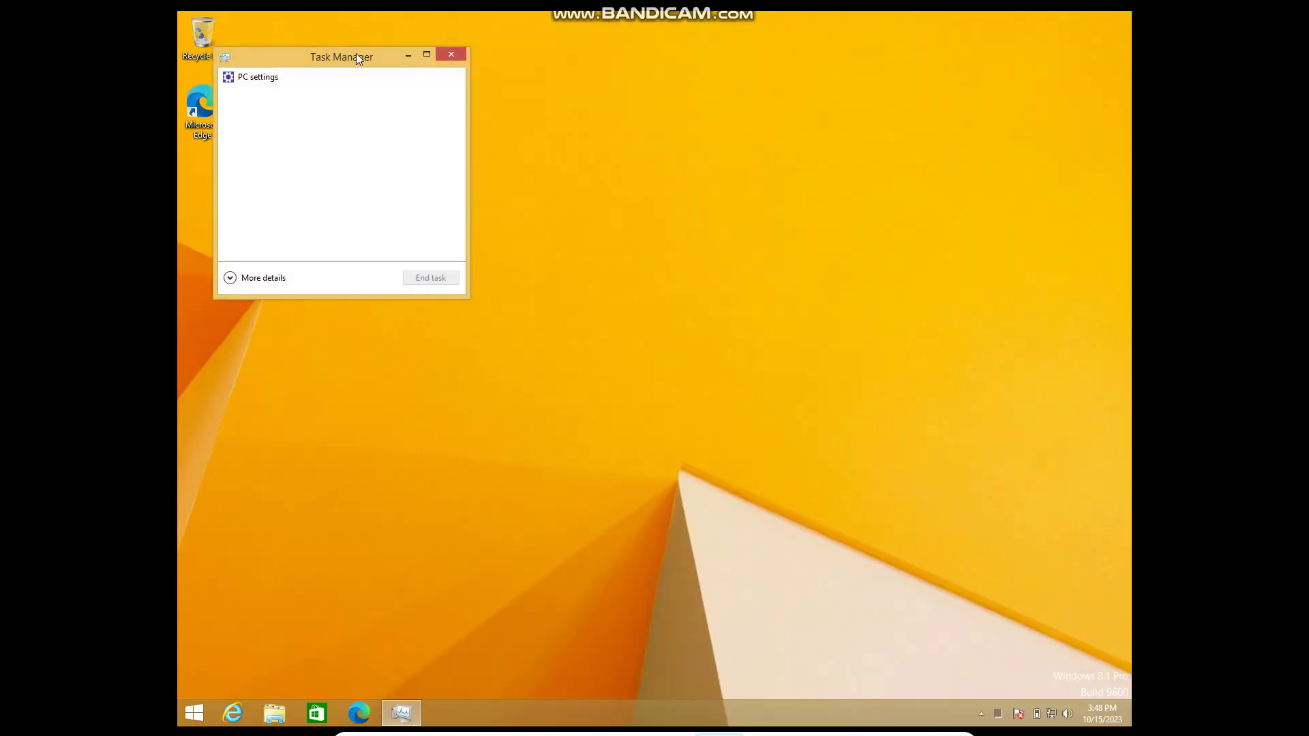
drag(356, 57, 470, 135)
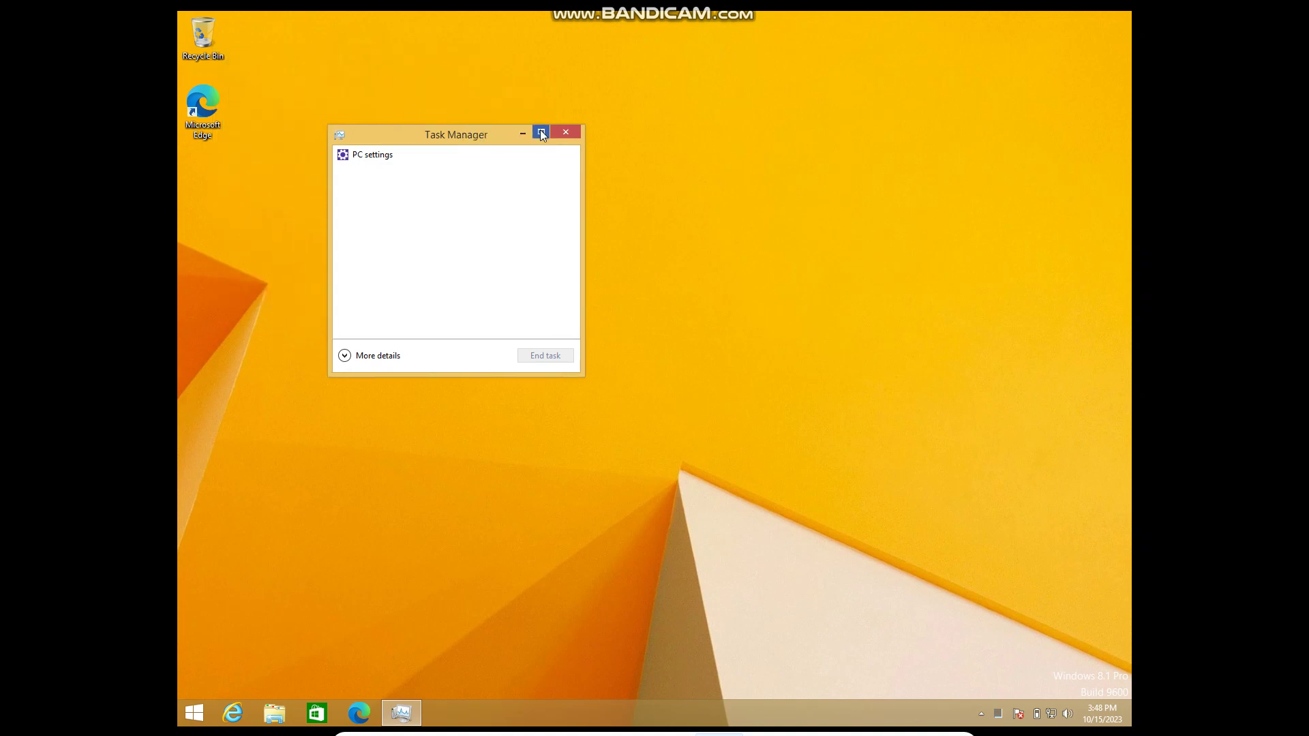
Expand Task Manager to its detailed view, examine the processes and CPU performance graph, and close it.
click(345, 356)
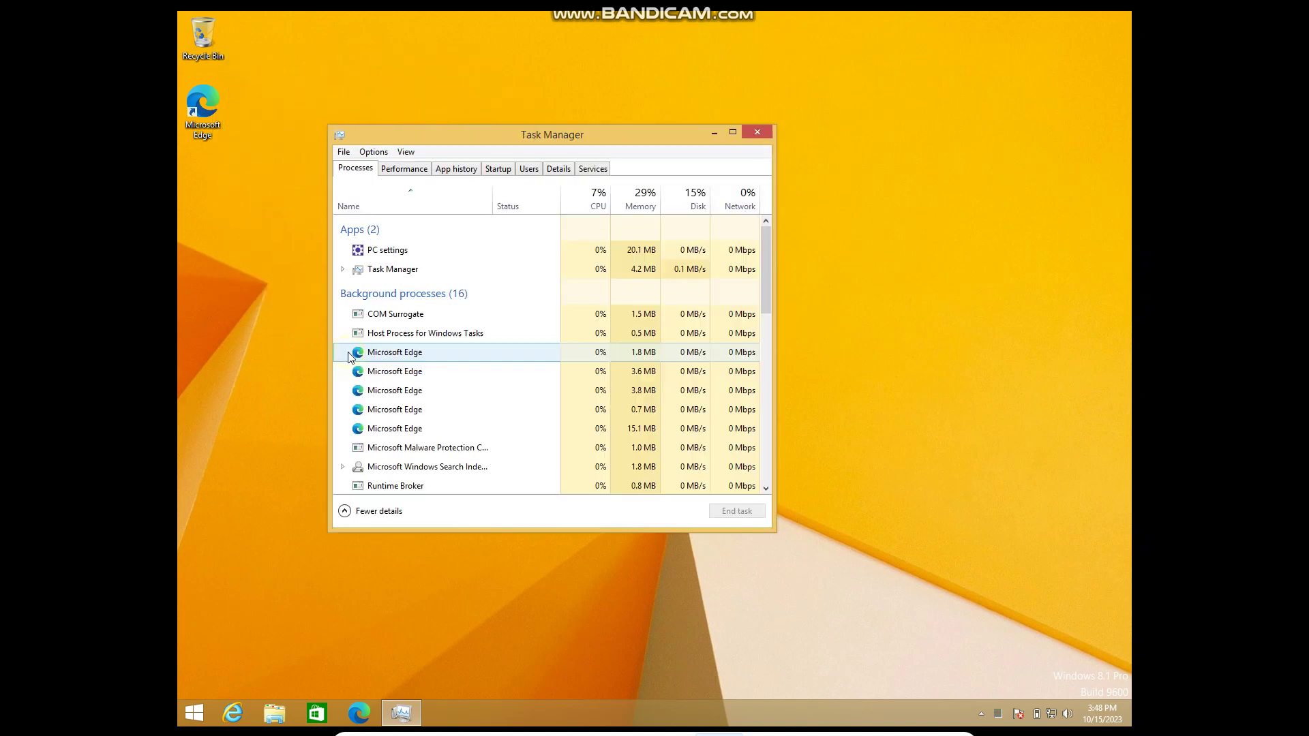
click(428, 175)
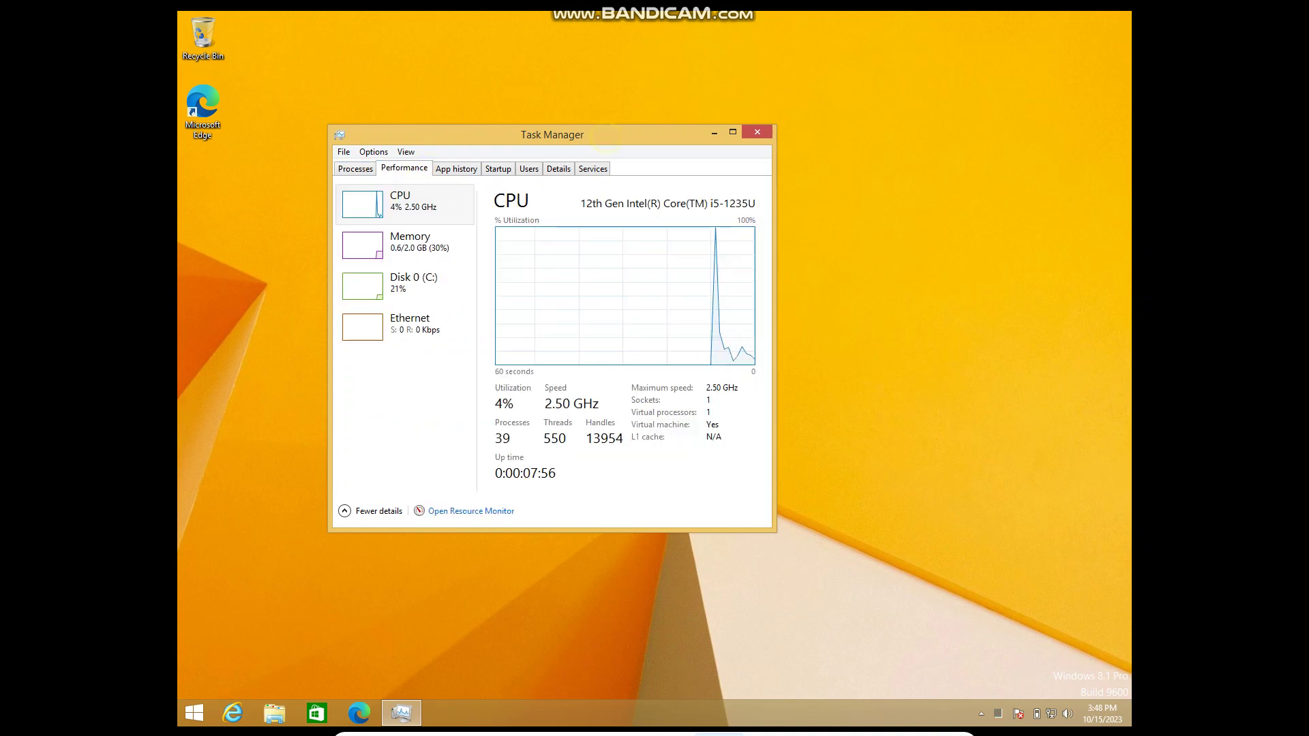
drag(602, 131, 773, 186)
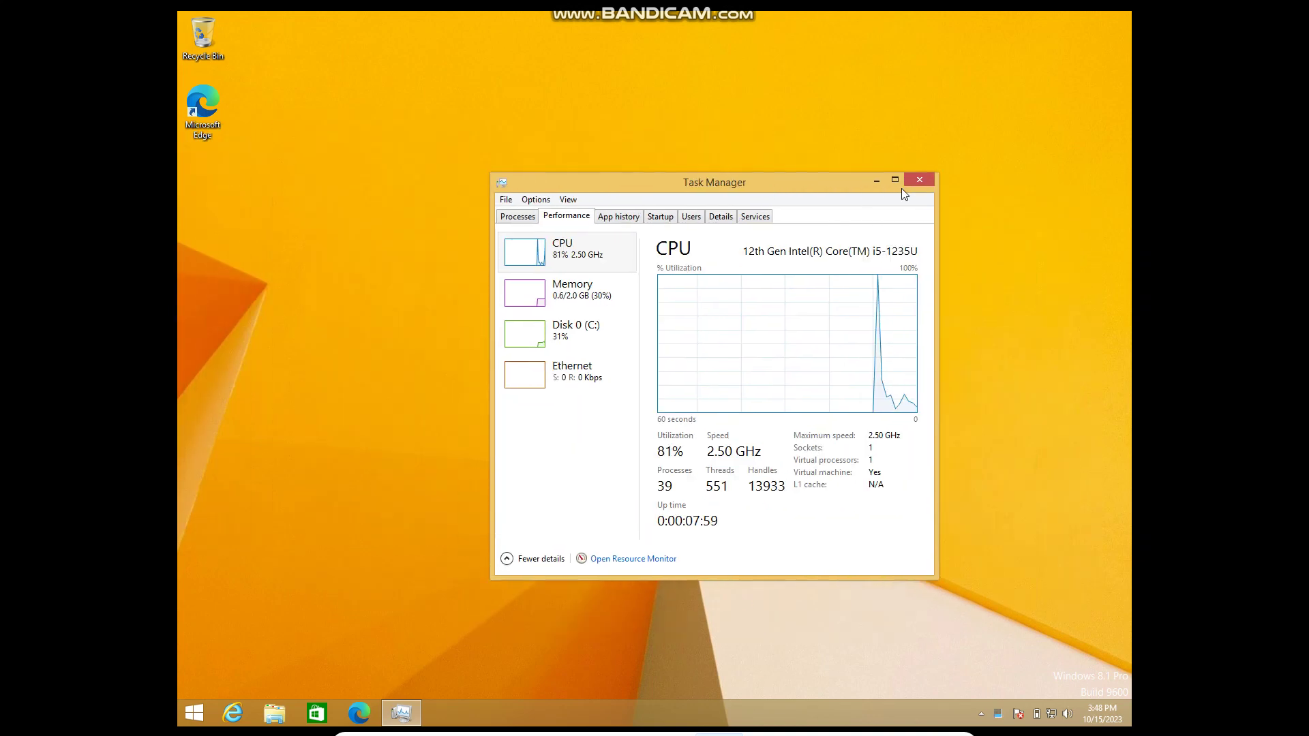
click(924, 182)
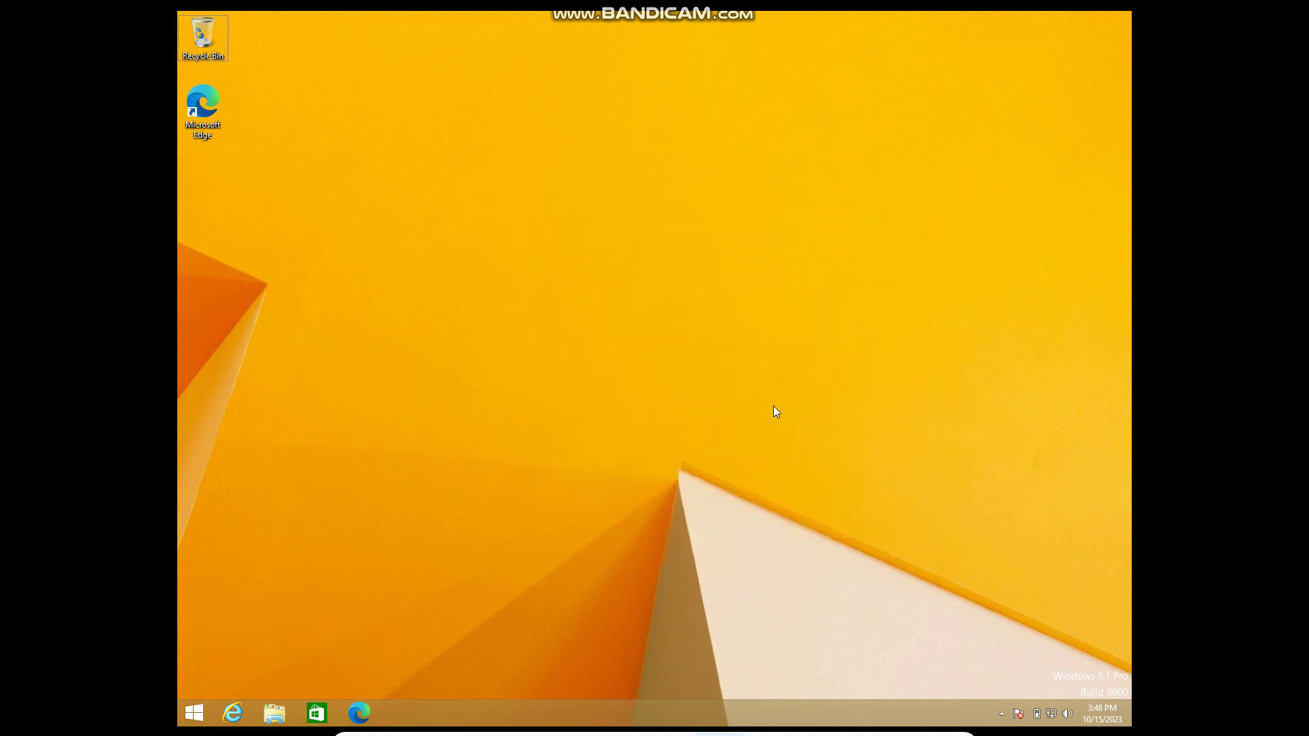
Open the Store app from the Start screen.
key(super)
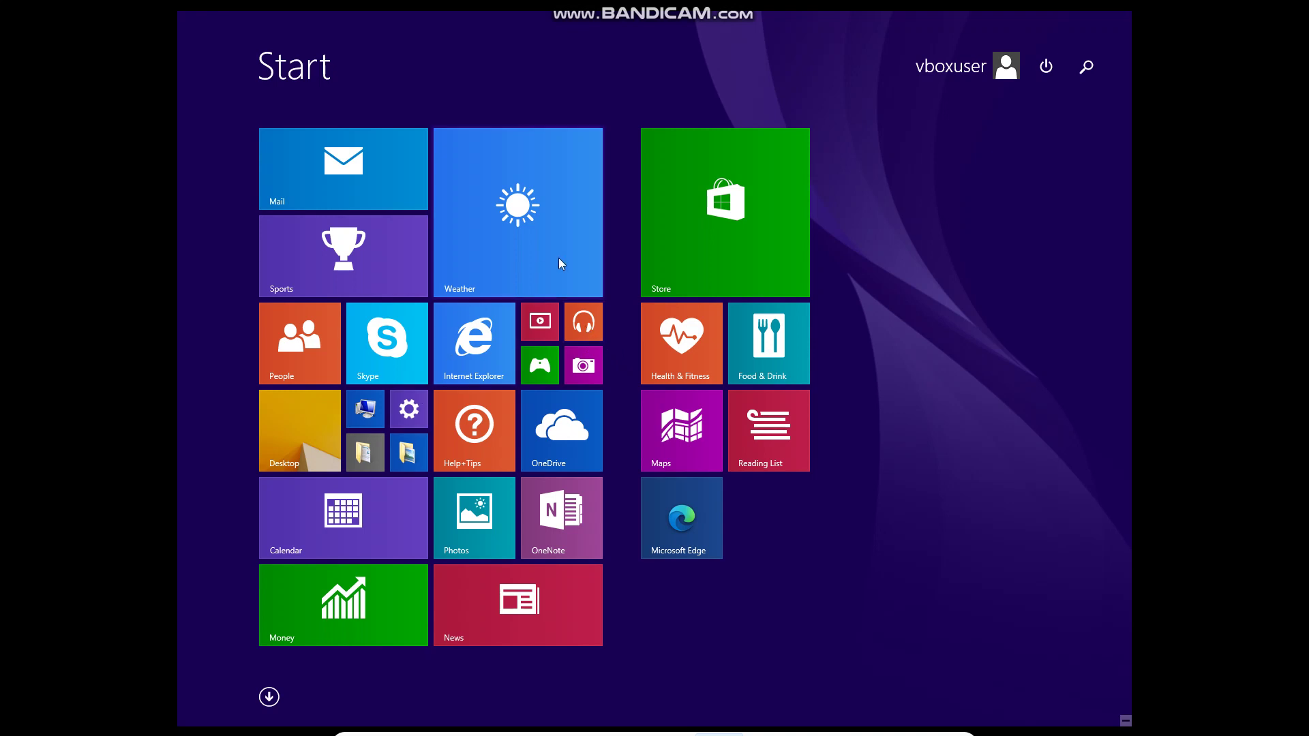
click(712, 238)
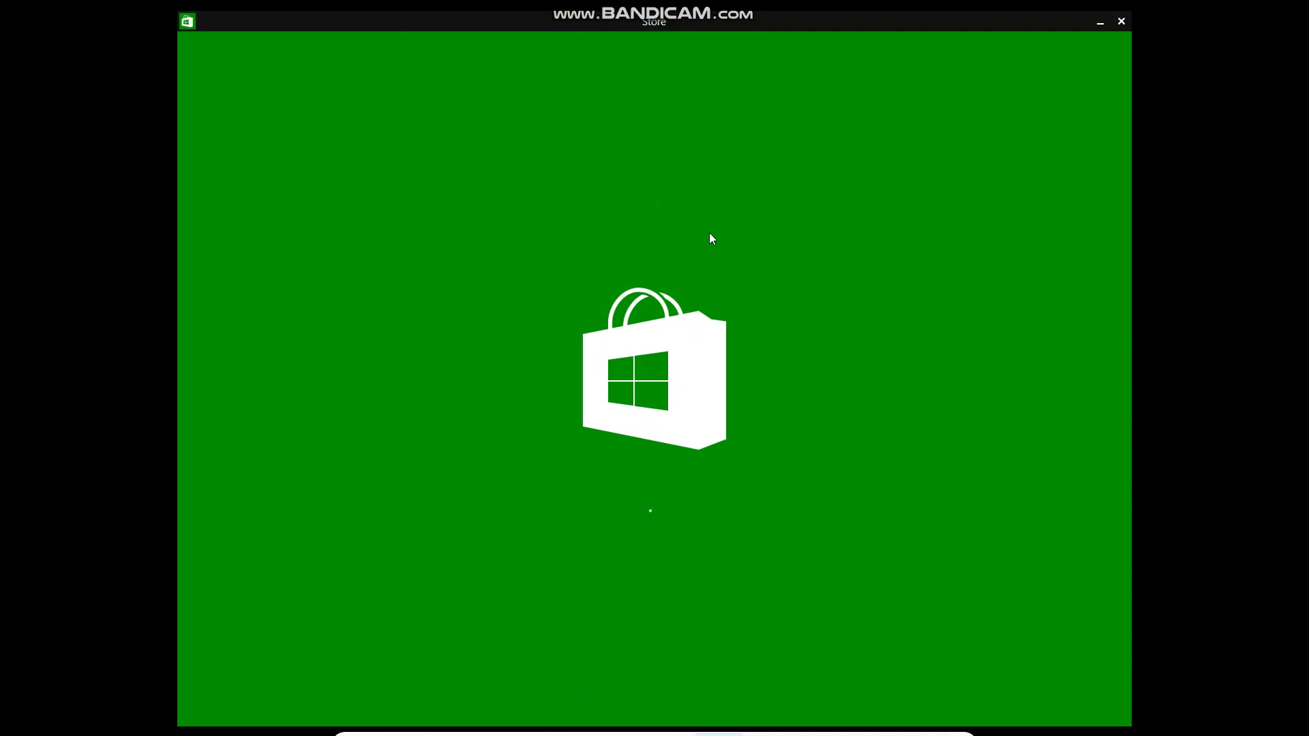